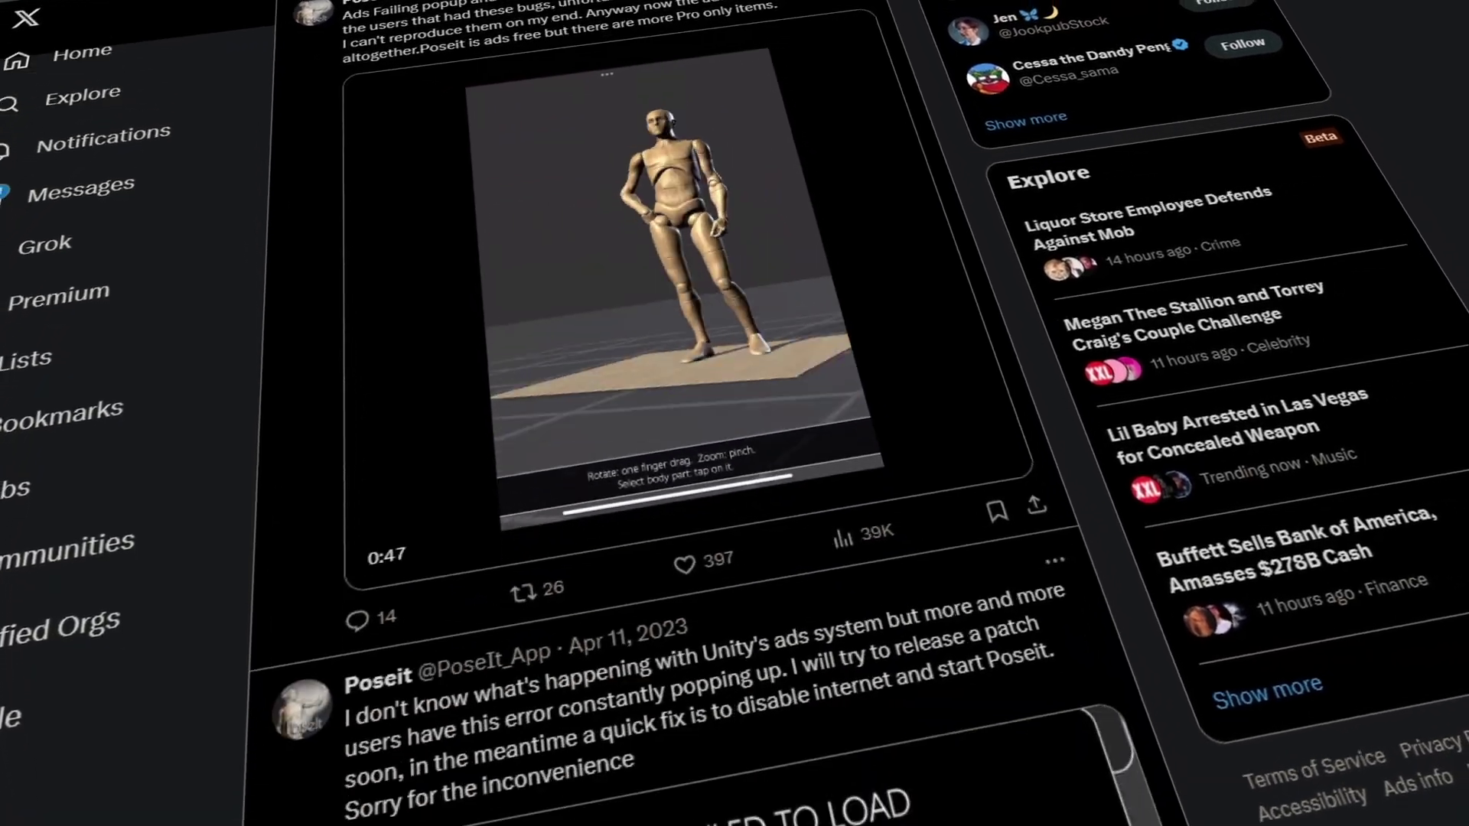
# Look through the Poseit account's posts on X showing its mannequin posing, hand presets and character models.
pyautogui.scroll(-10, 697, 414)
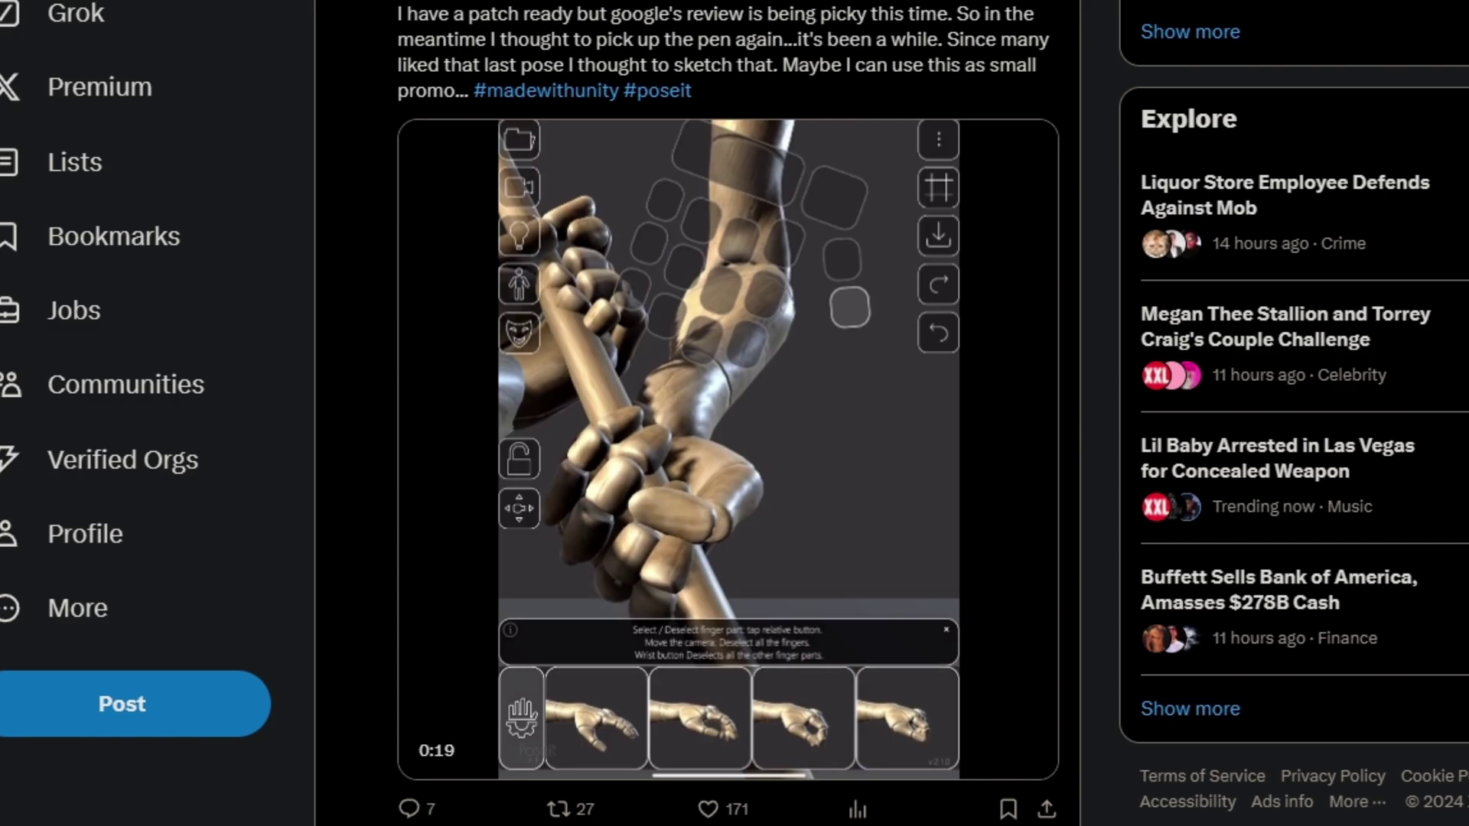
pyautogui.scroll(-2, 728, 413)
pyautogui.scroll(-2, 727, 413)
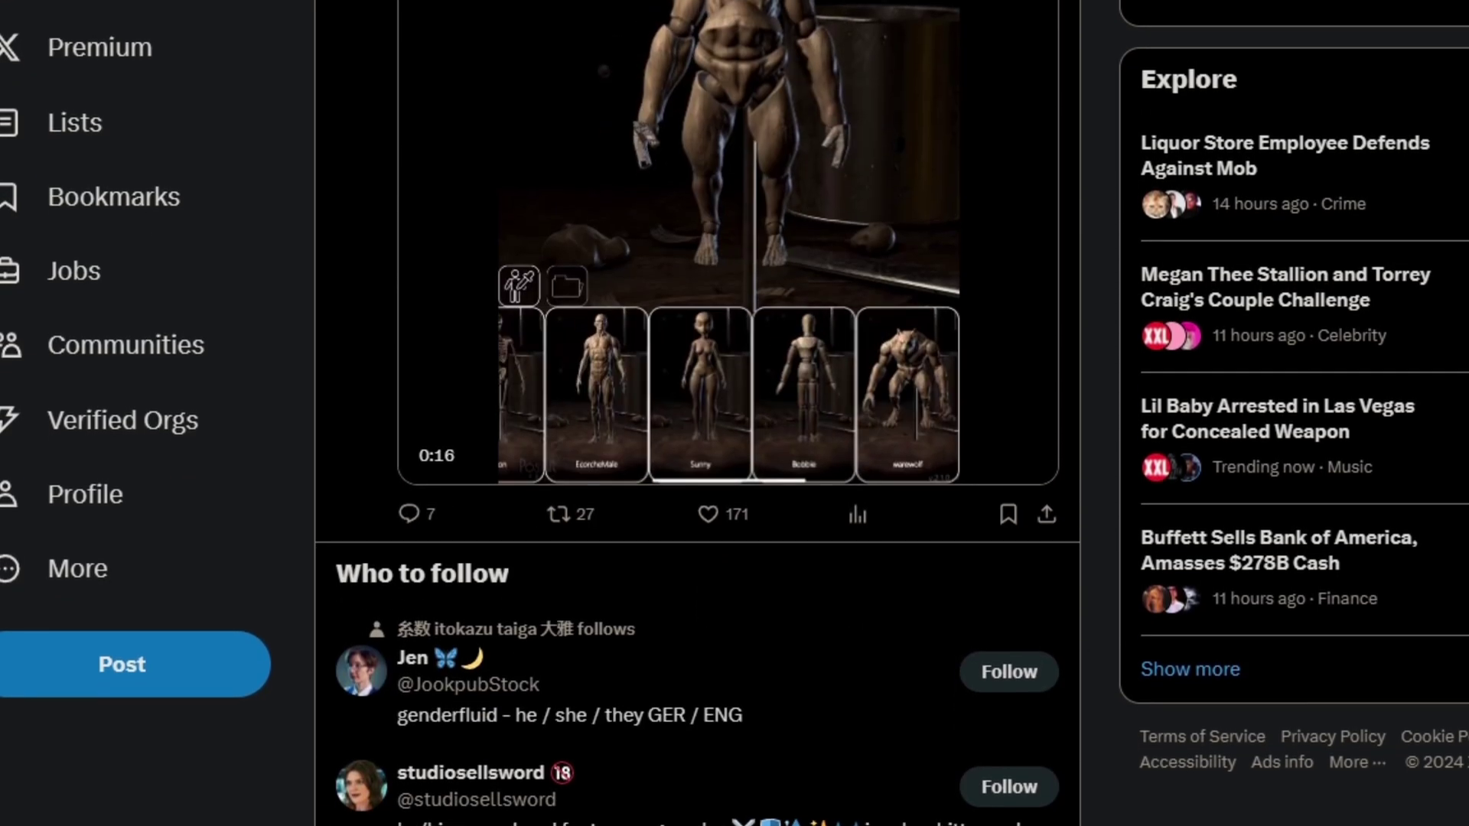
pyautogui.scroll(-2, 845, 689)
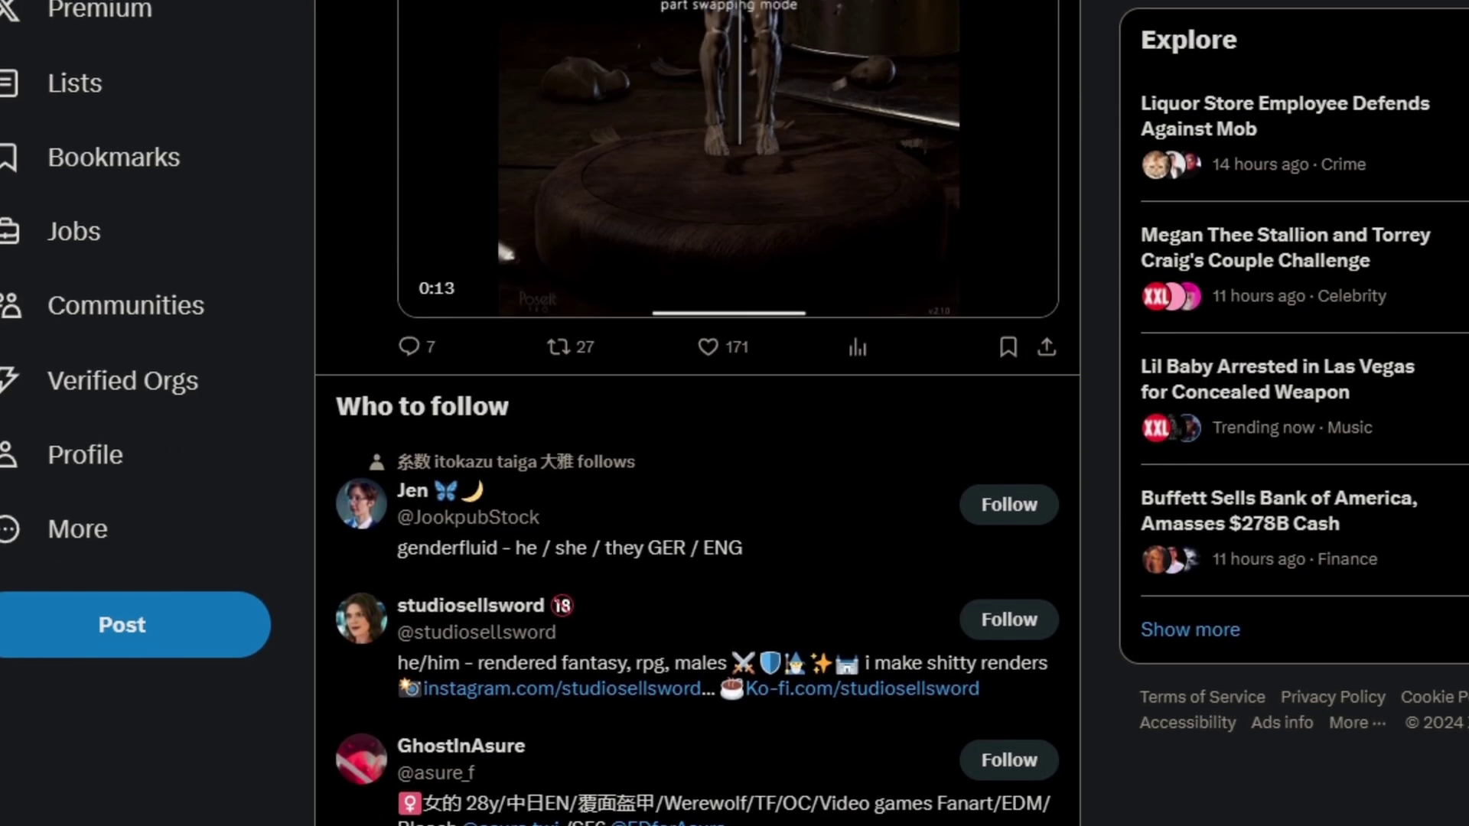
pyautogui.scroll(-2, 697, 413)
pyautogui.scroll(-3, 697, 413)
pyautogui.scroll(-10, 697, 413)
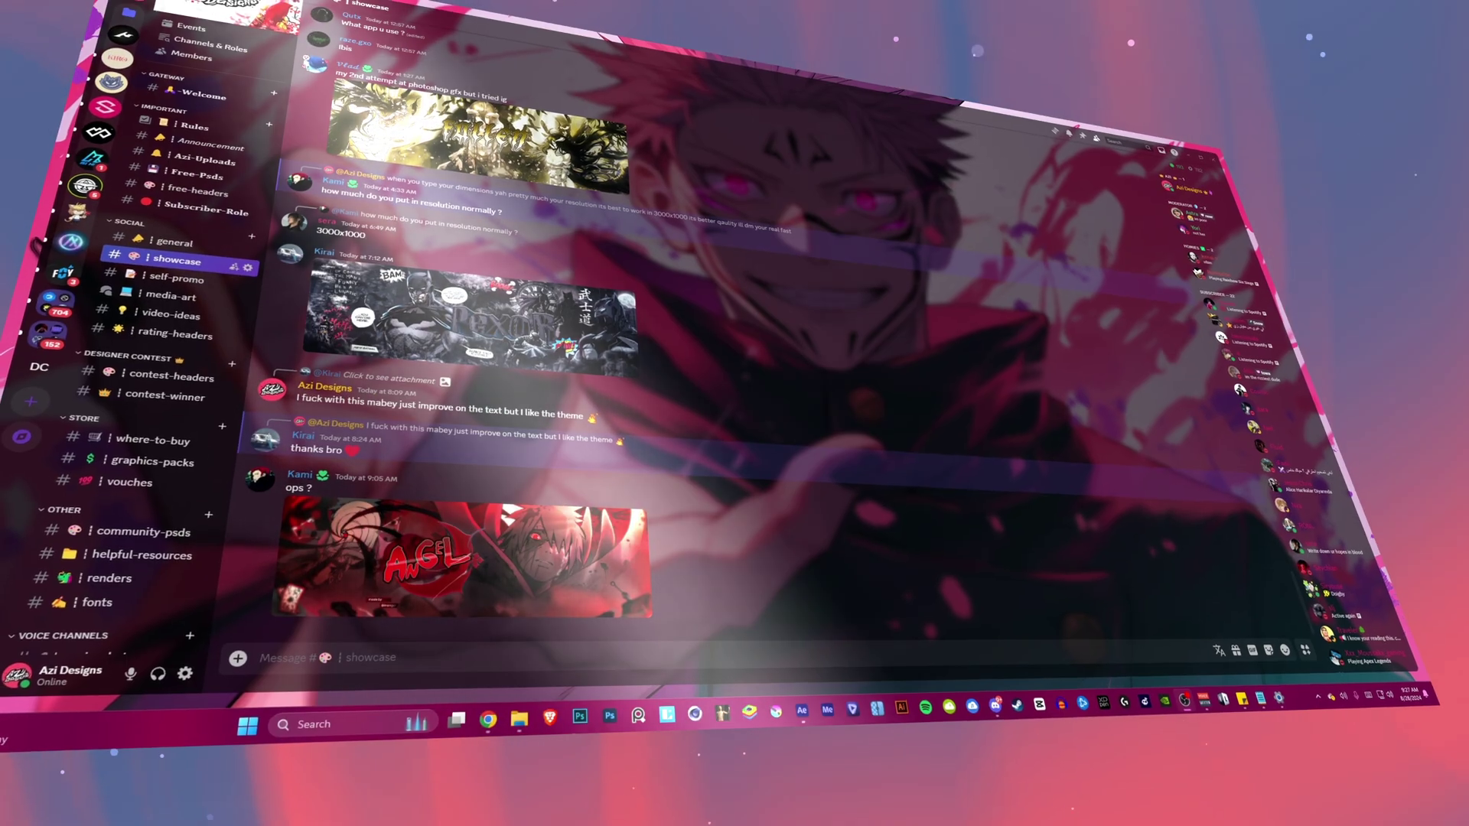
# Switch to Discord and look back through earlier header artwork and comments in the showcase channel.
pyautogui.scroll(15, 1127, 253)
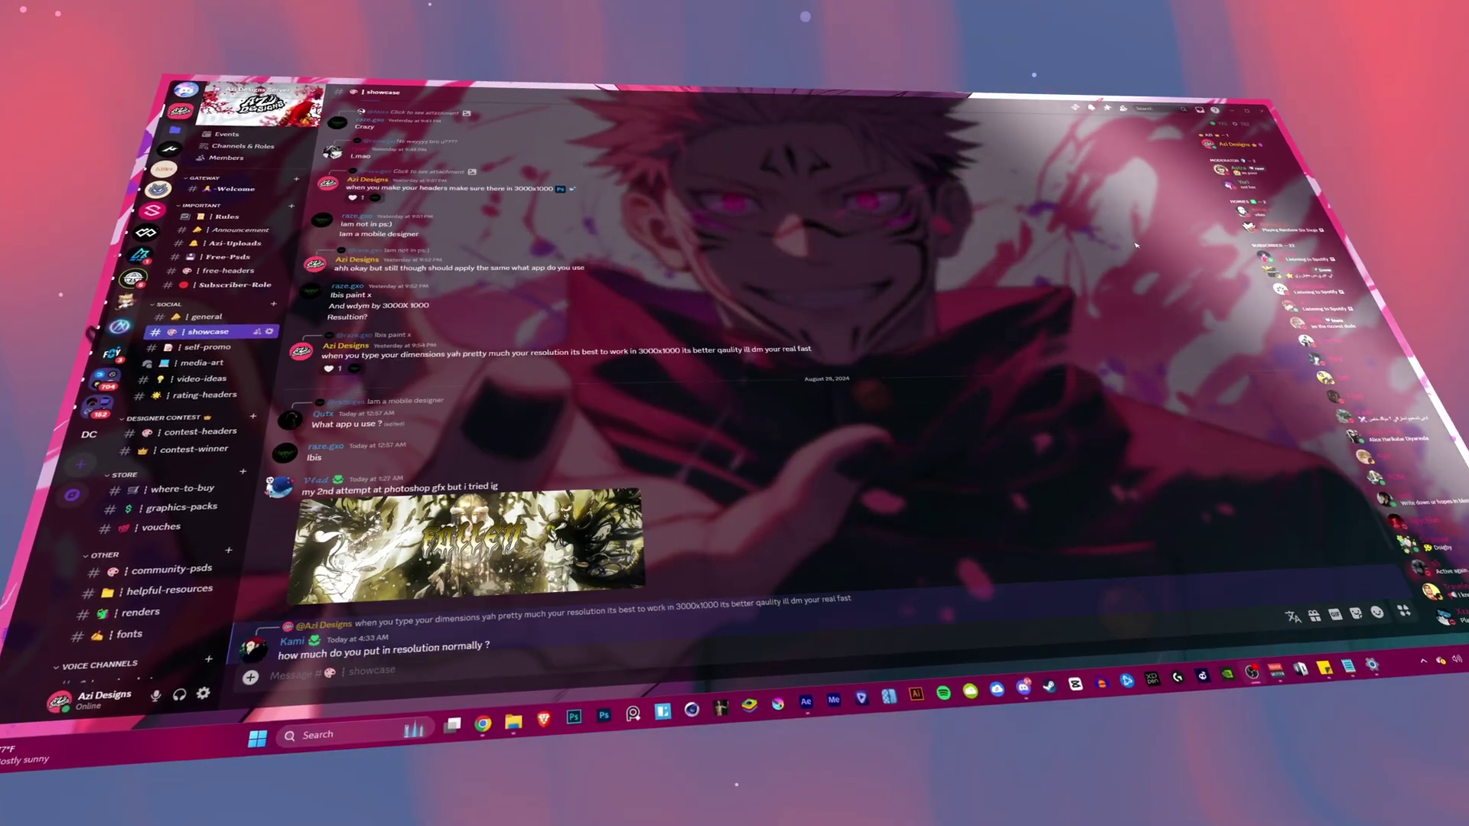
pyautogui.scroll(8, 1123, 158)
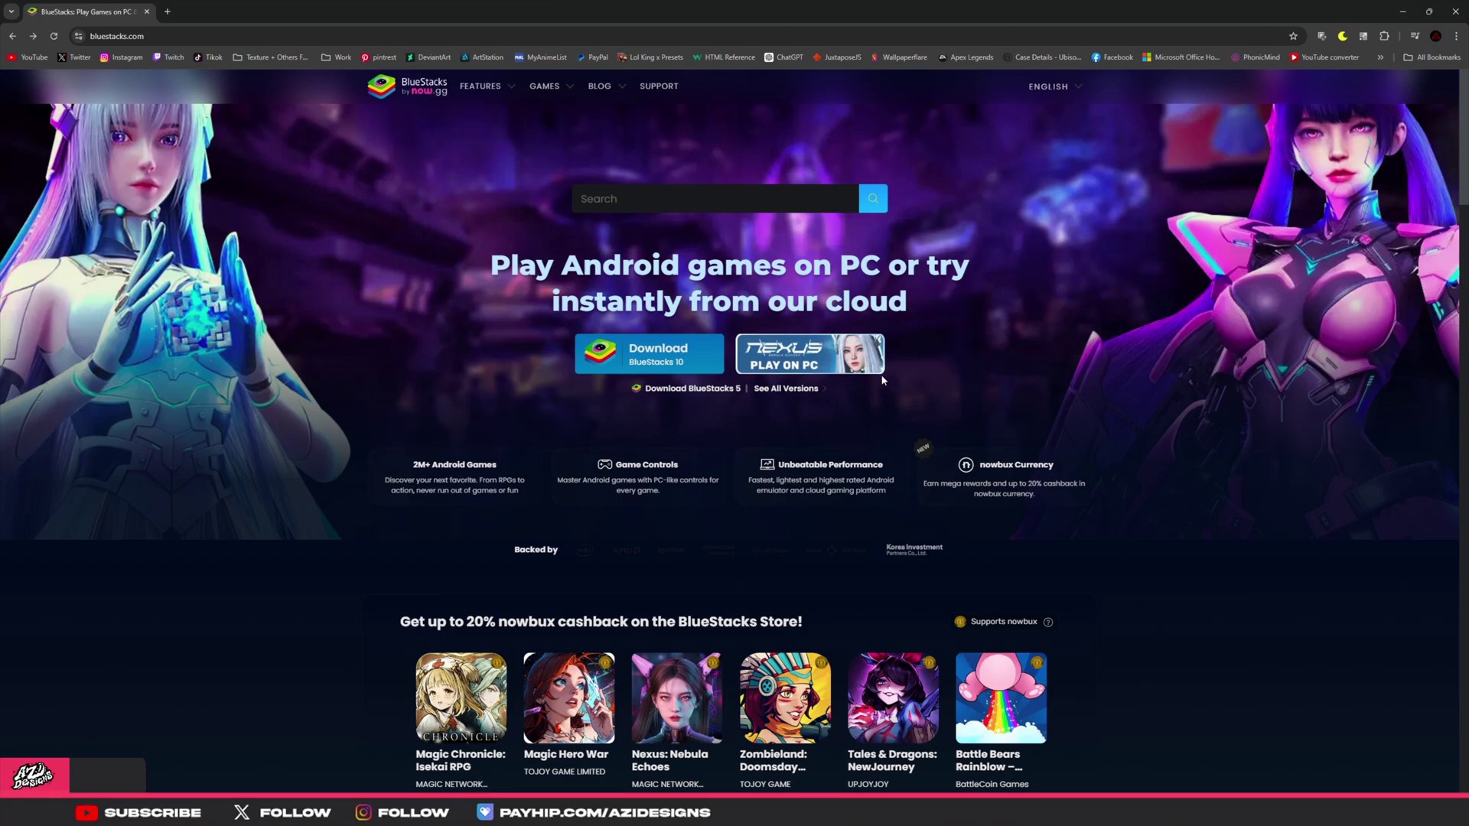
# Download the BlueStacks 10 installer from bluestacks.com and minimize the browser.
pyautogui.click(684, 364)
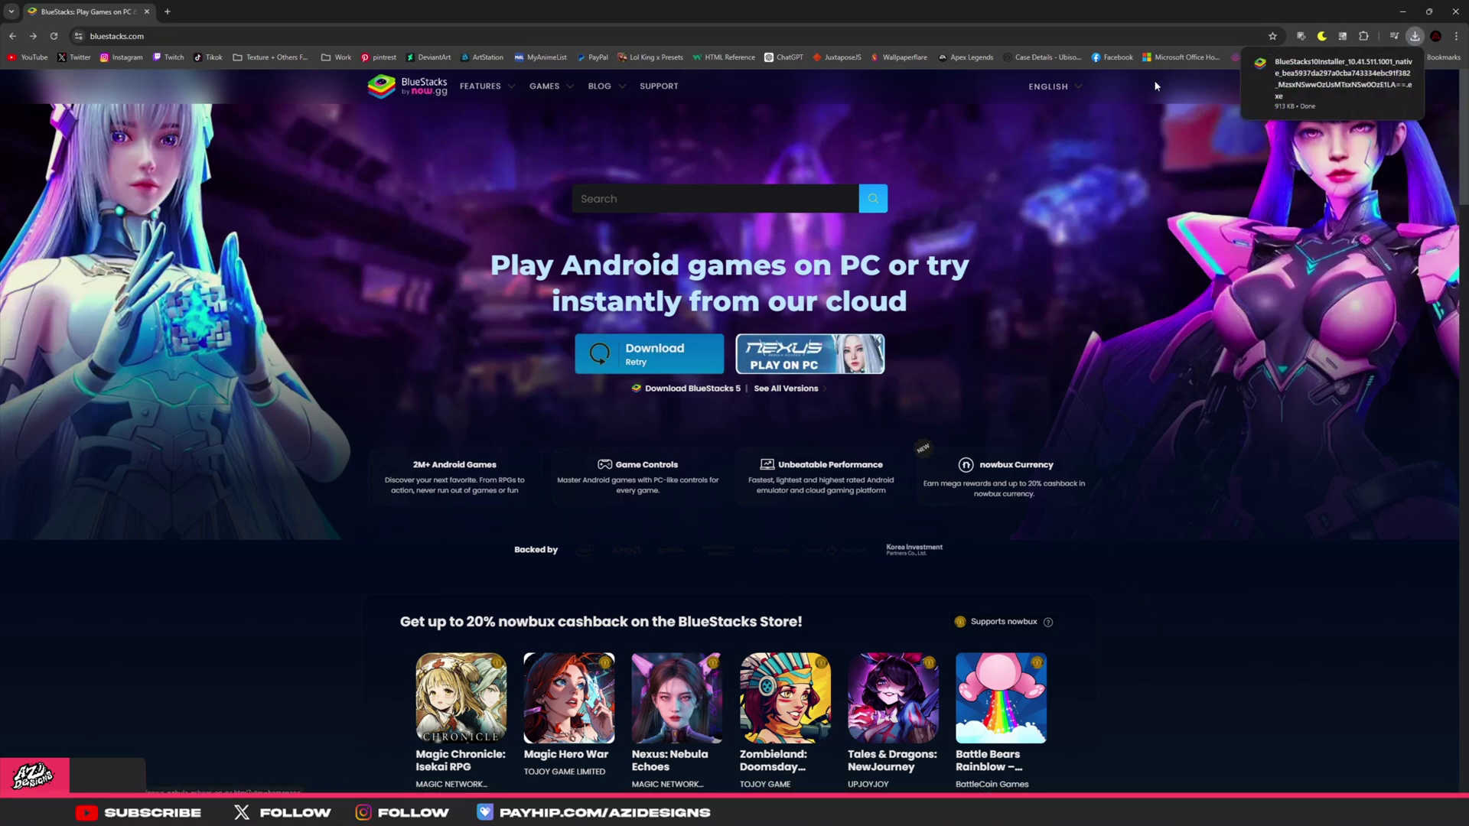
pyautogui.click(1403, 11)
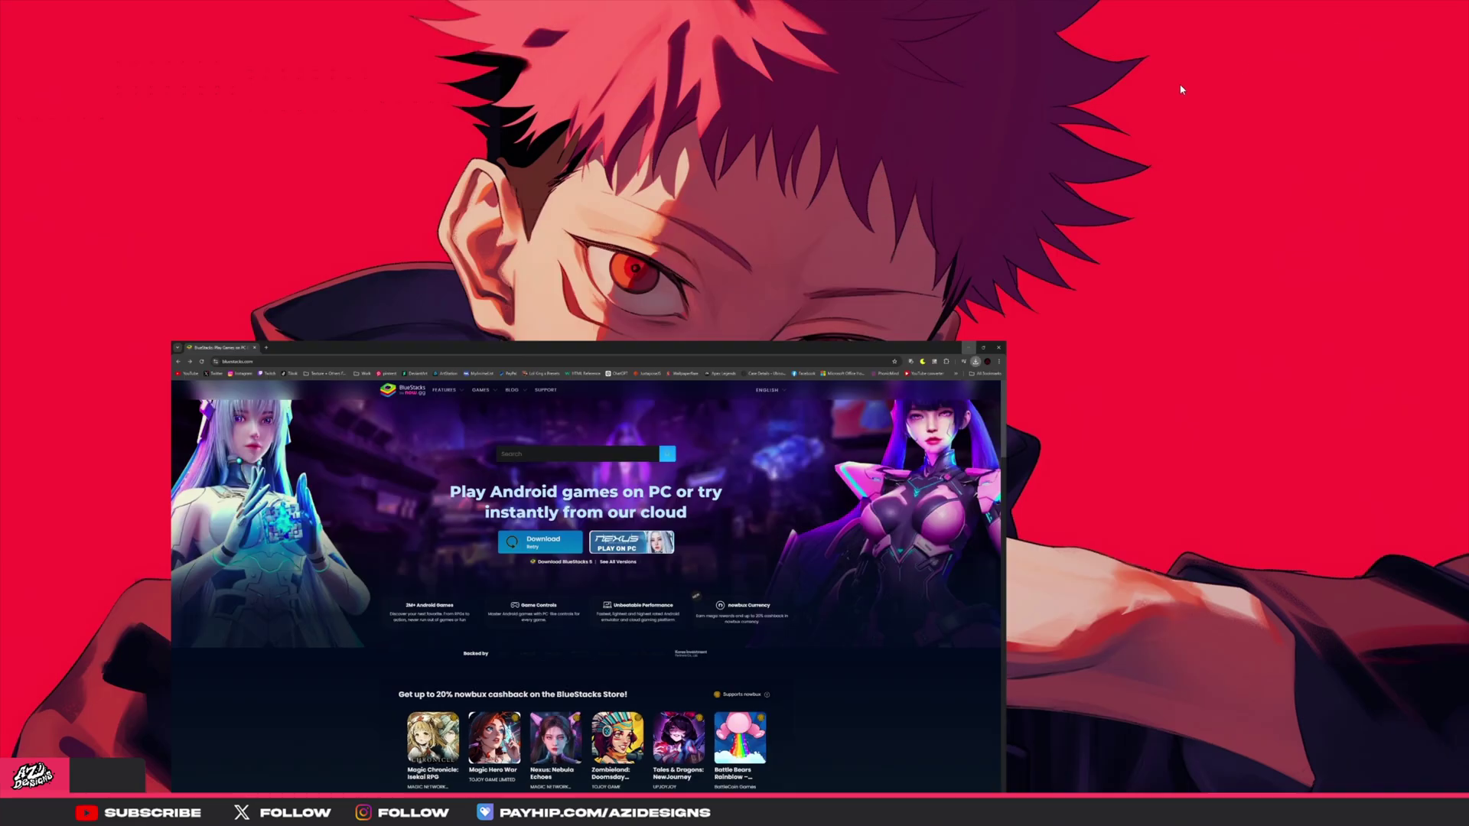
# Search Windows for "blue", launch BlueStacks X and start its Android App Player.
pyautogui.press('super')
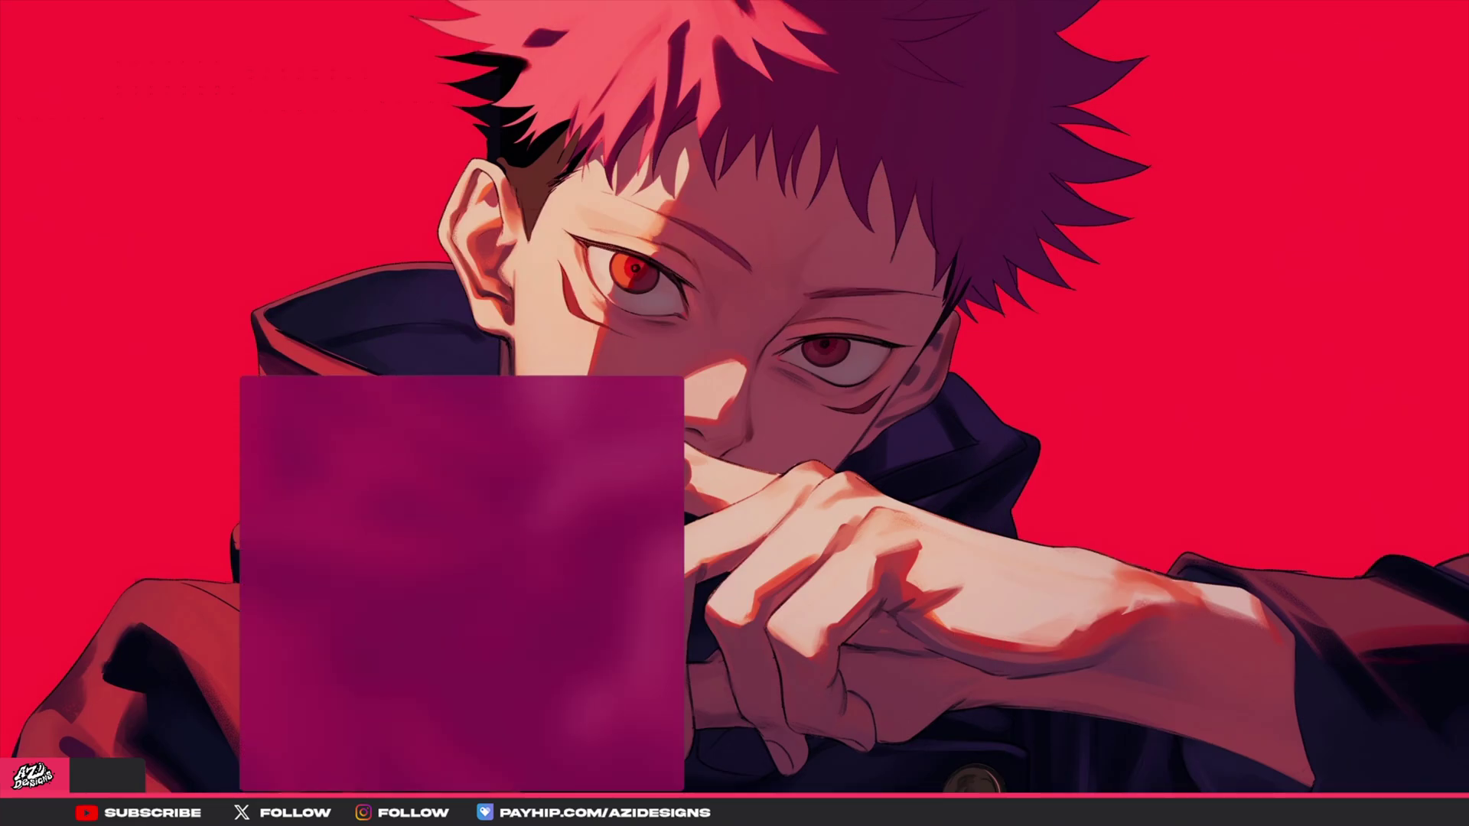
pyautogui.write('blue')
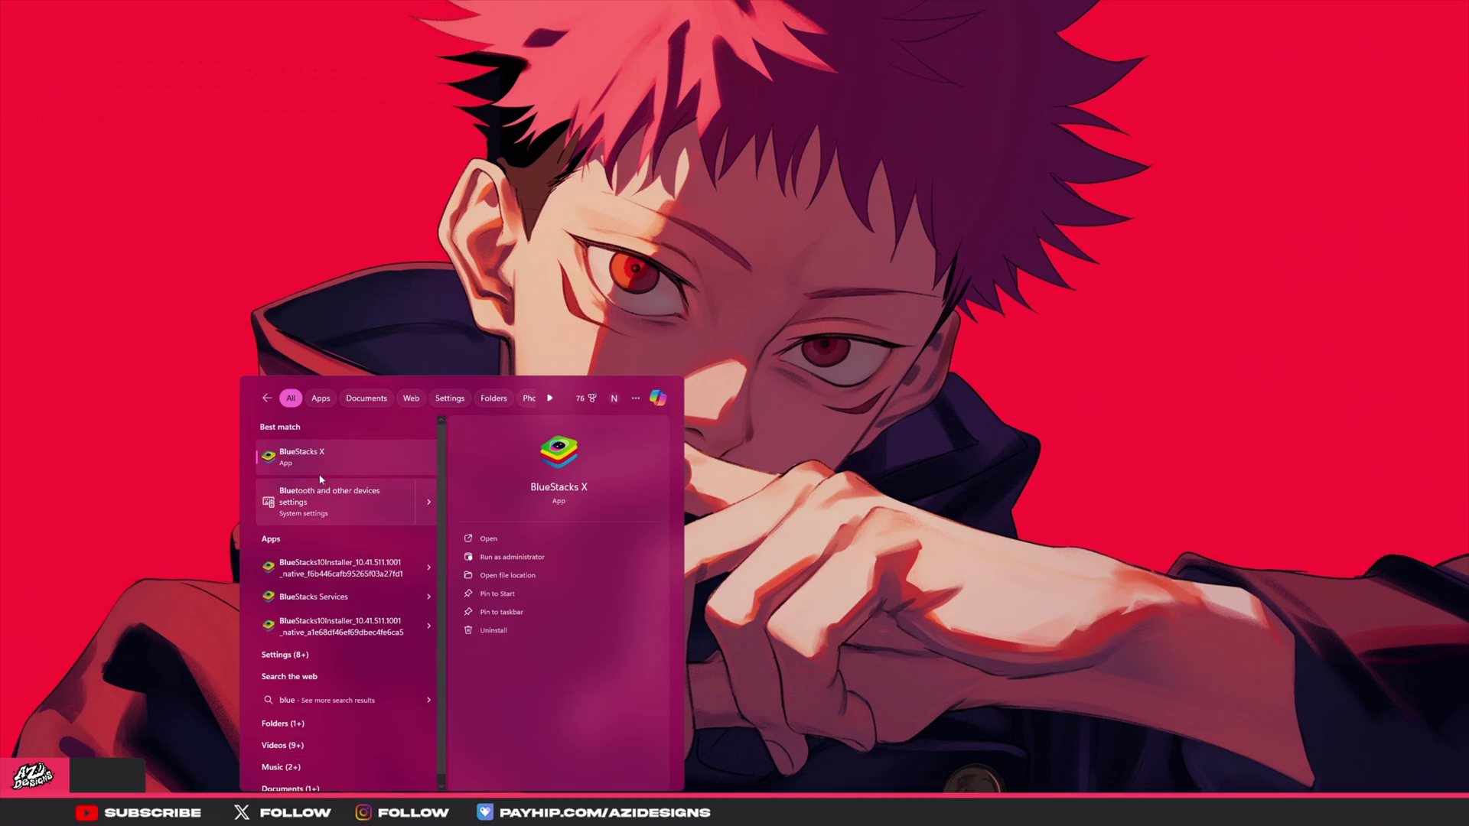
pyautogui.click(336, 455)
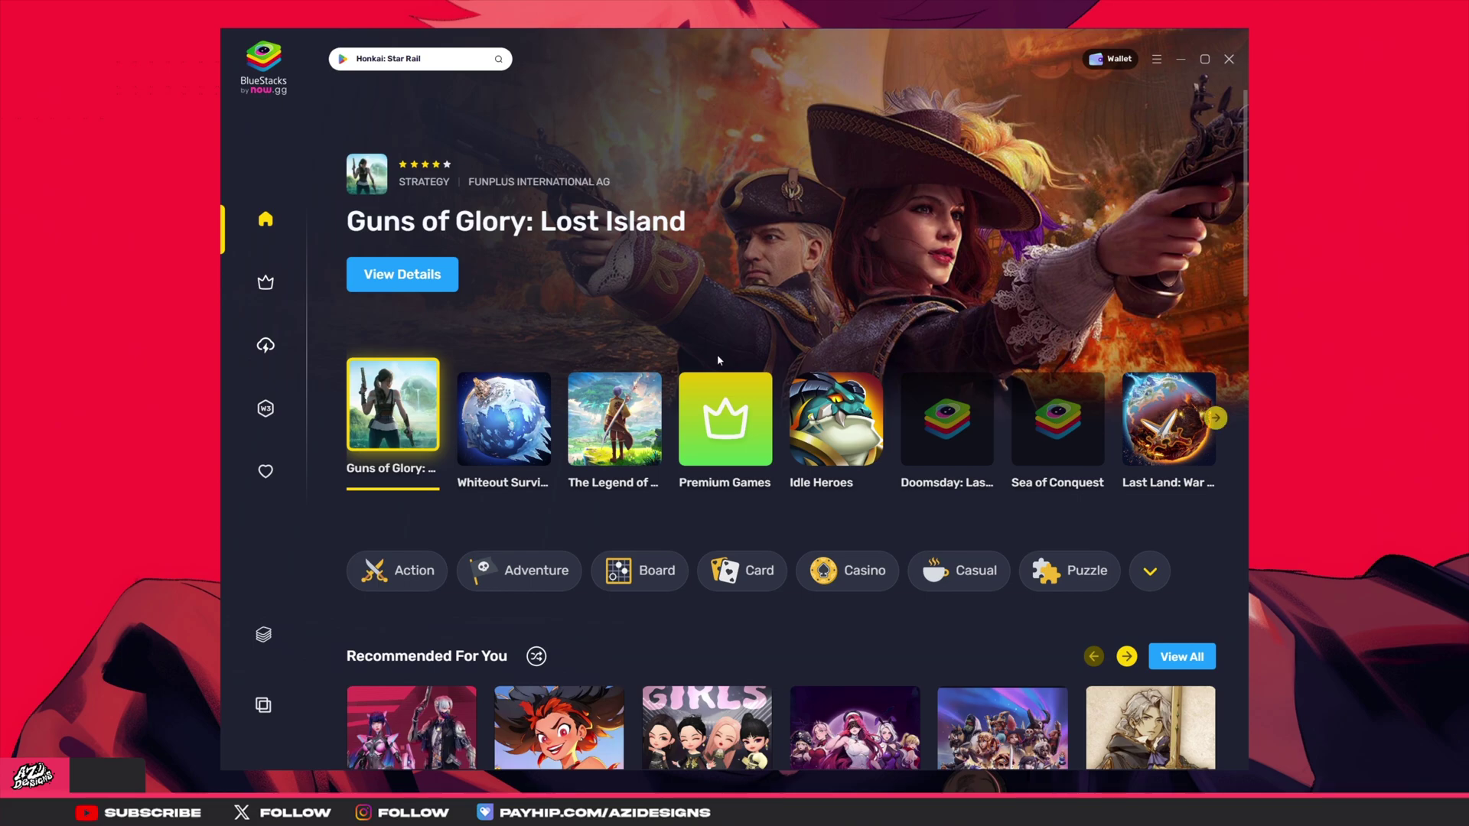
pyautogui.click(266, 638)
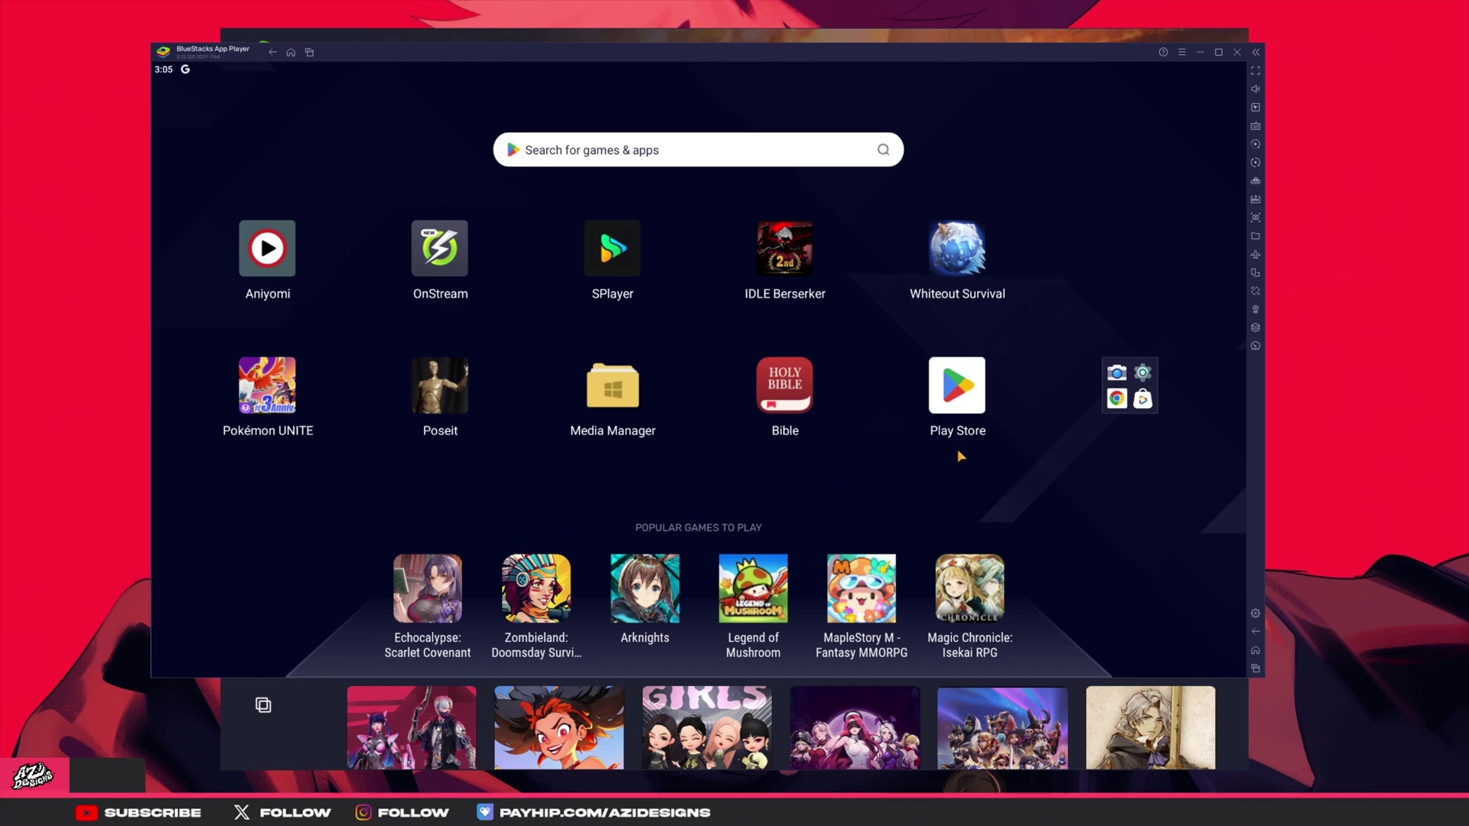
# Search the Play Store for "poseit", view the Poseit app page and return to the App Player home screen.
pyautogui.click(957, 390)
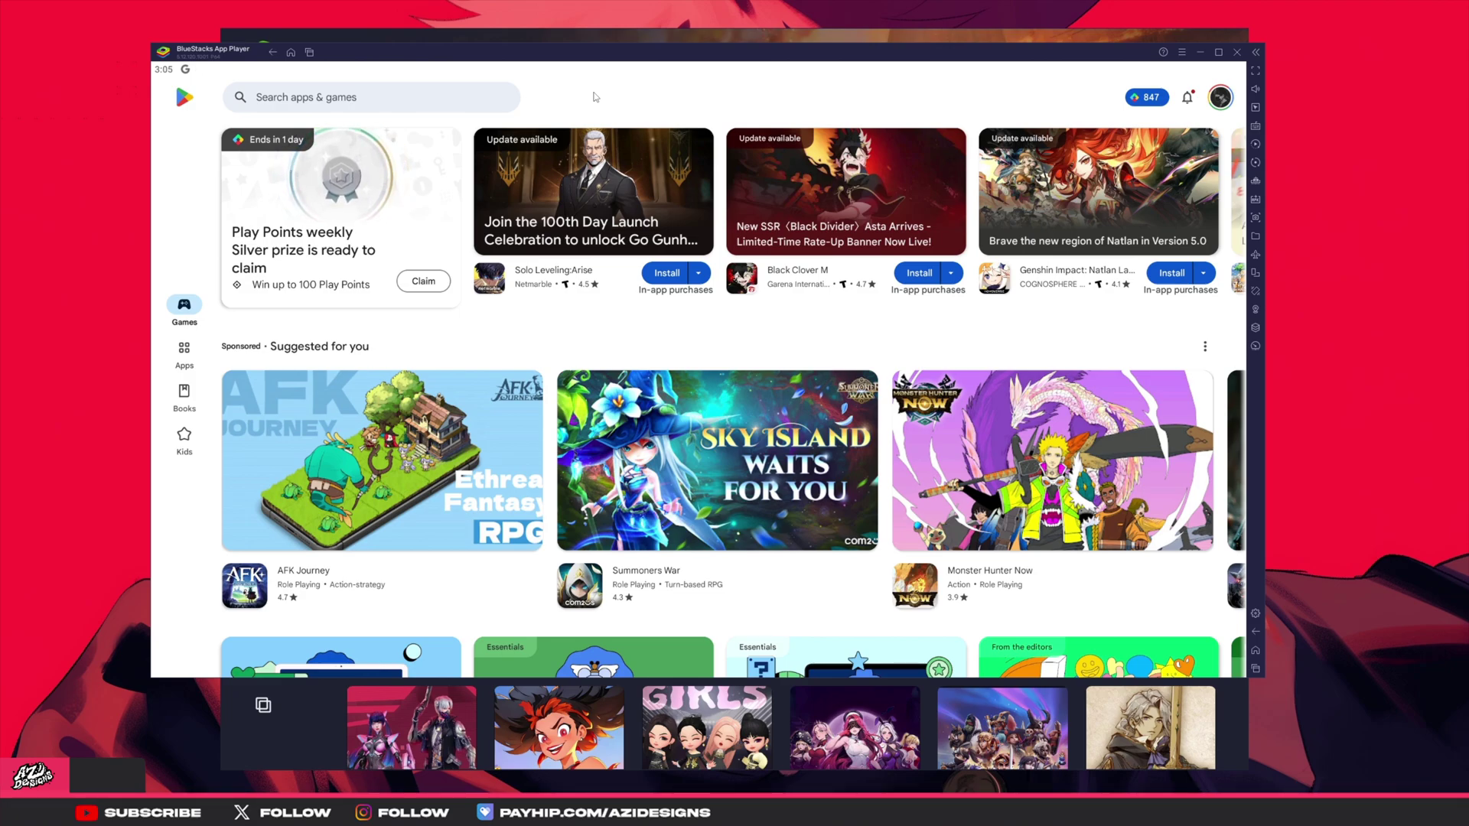
pyautogui.click(379, 103)
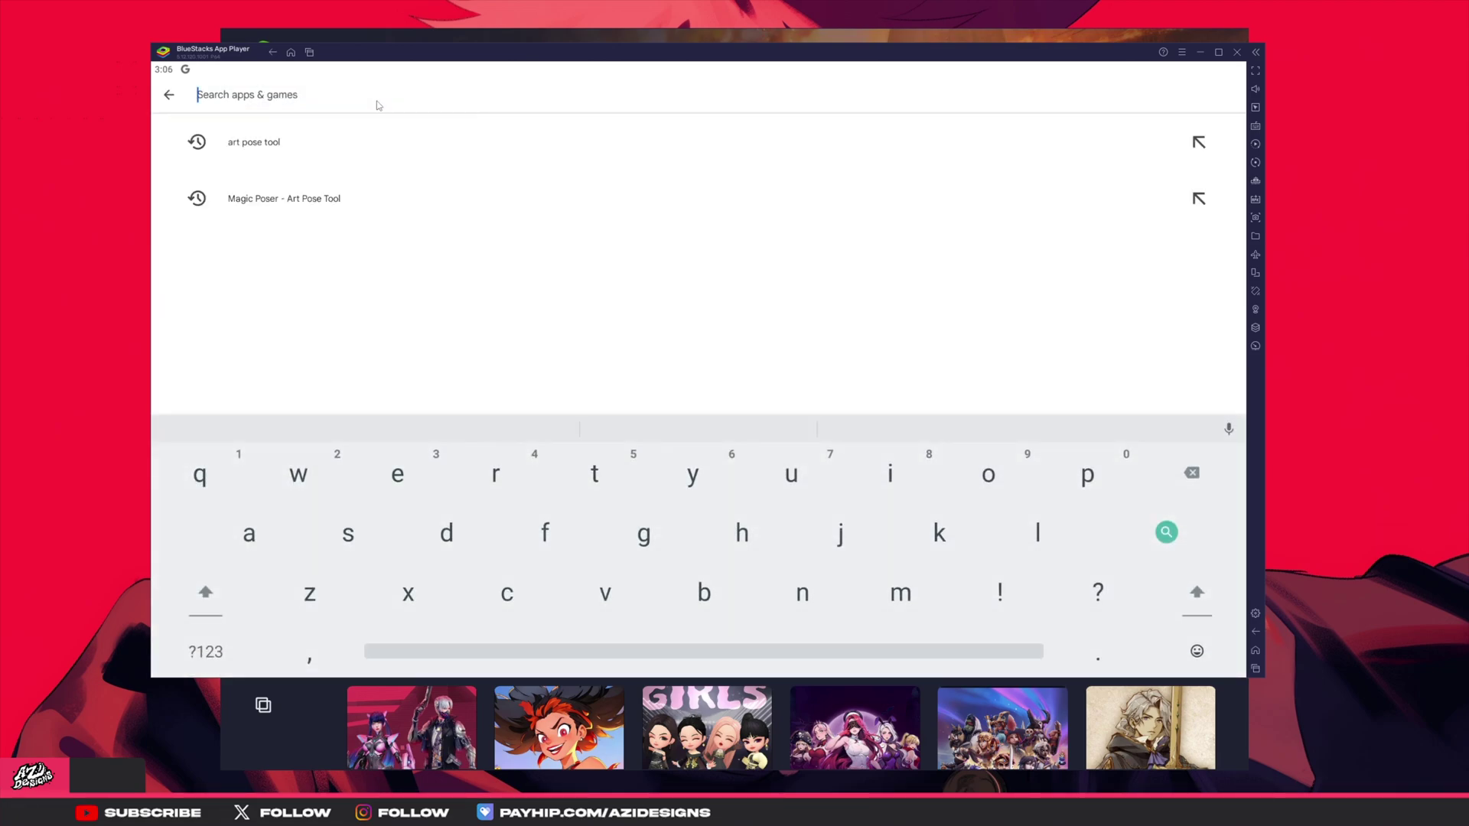
pyautogui.write('poser')
pyautogui.press('Return')
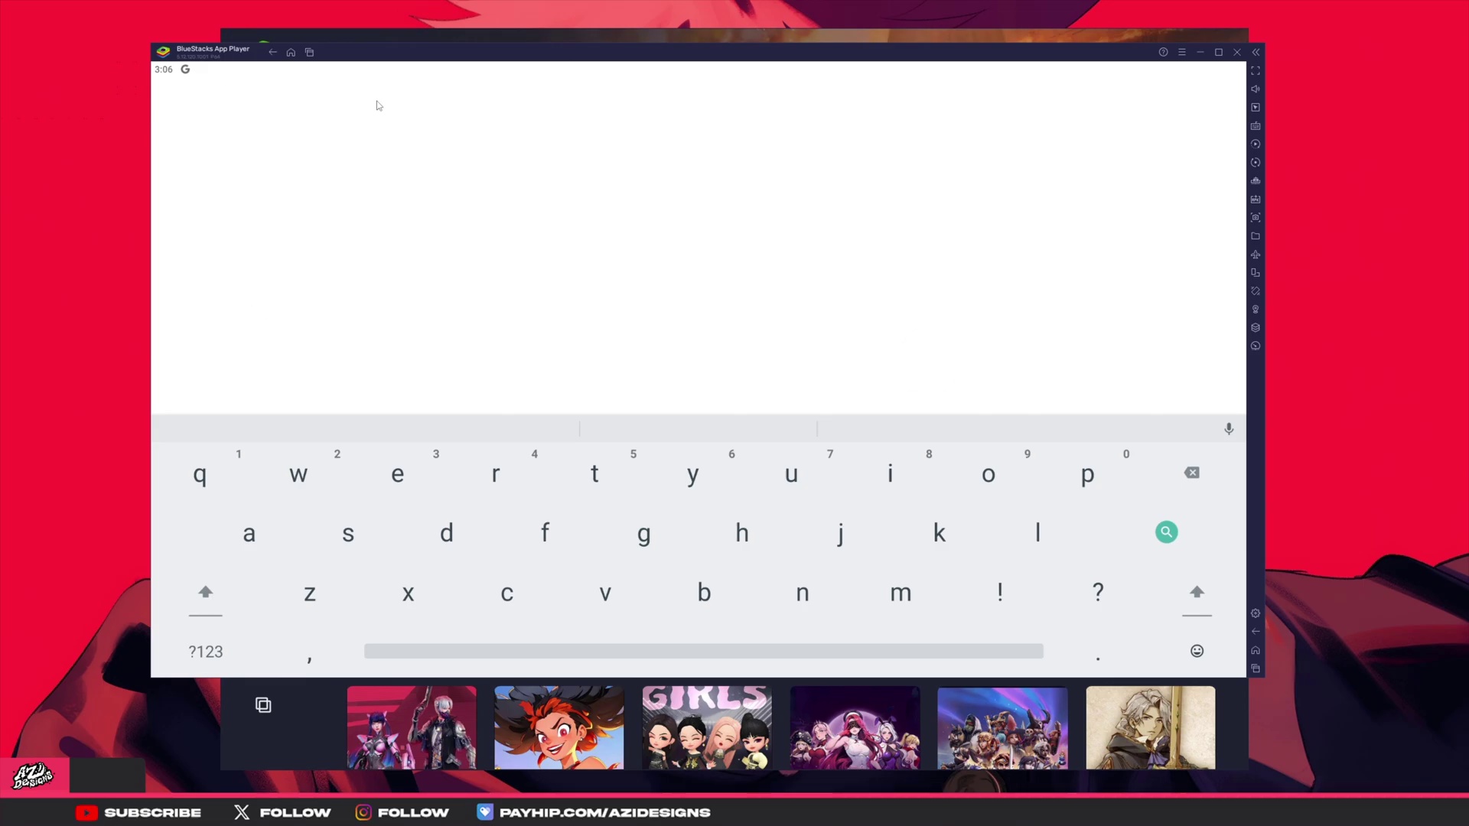
pyautogui.click(375, 138)
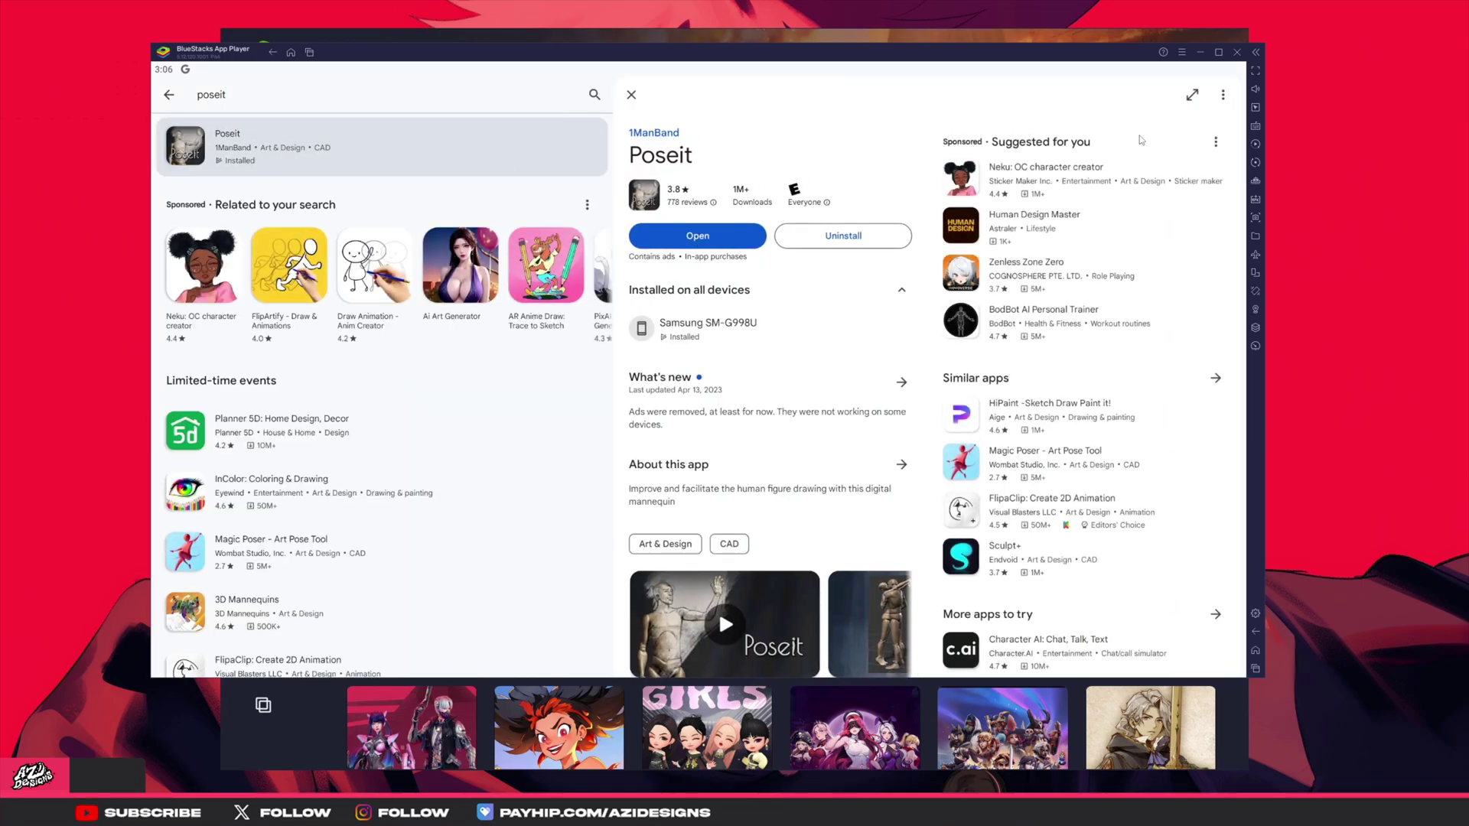
pyautogui.click(273, 52)
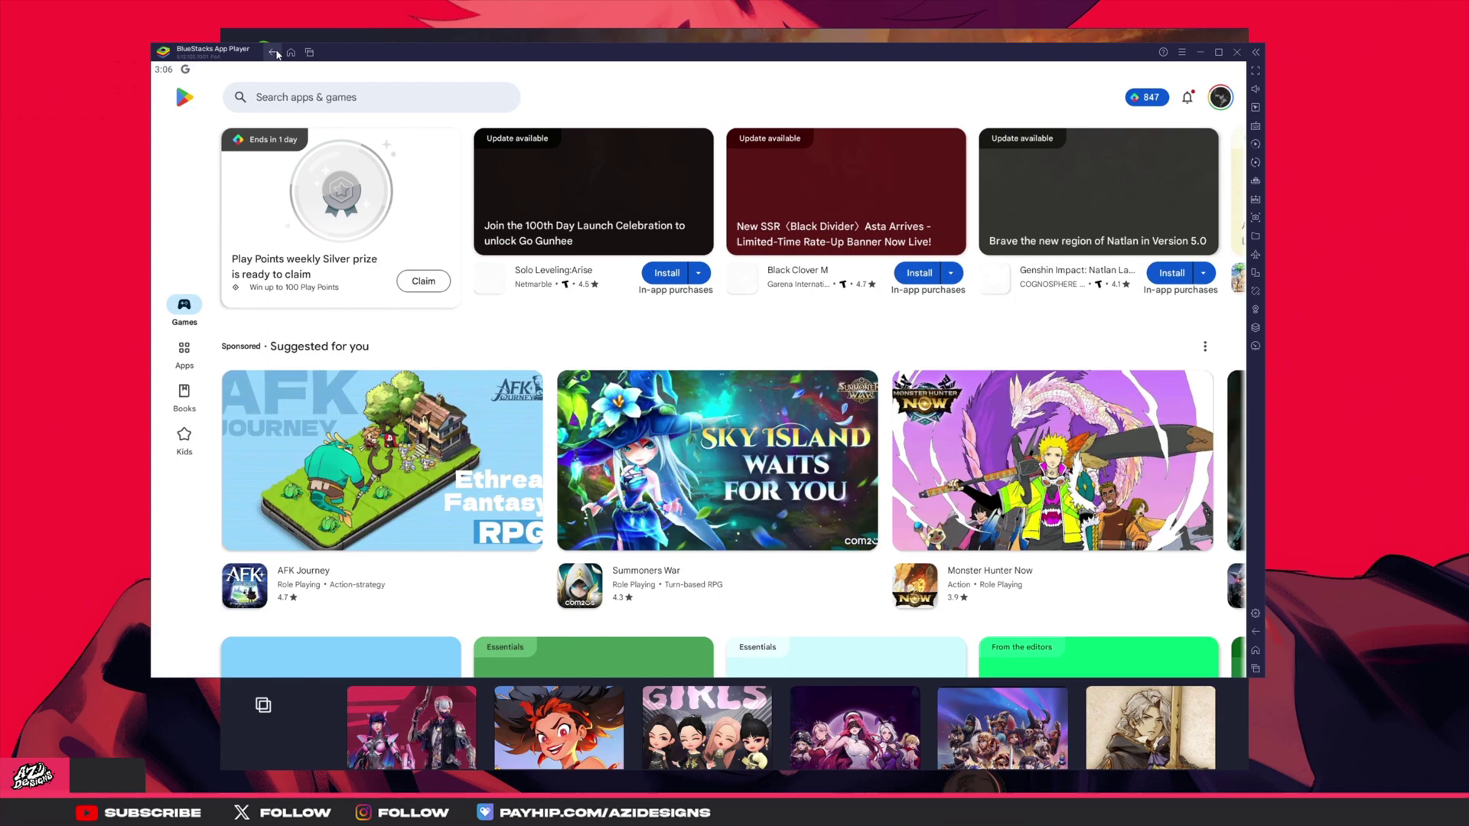
pyautogui.click(290, 52)
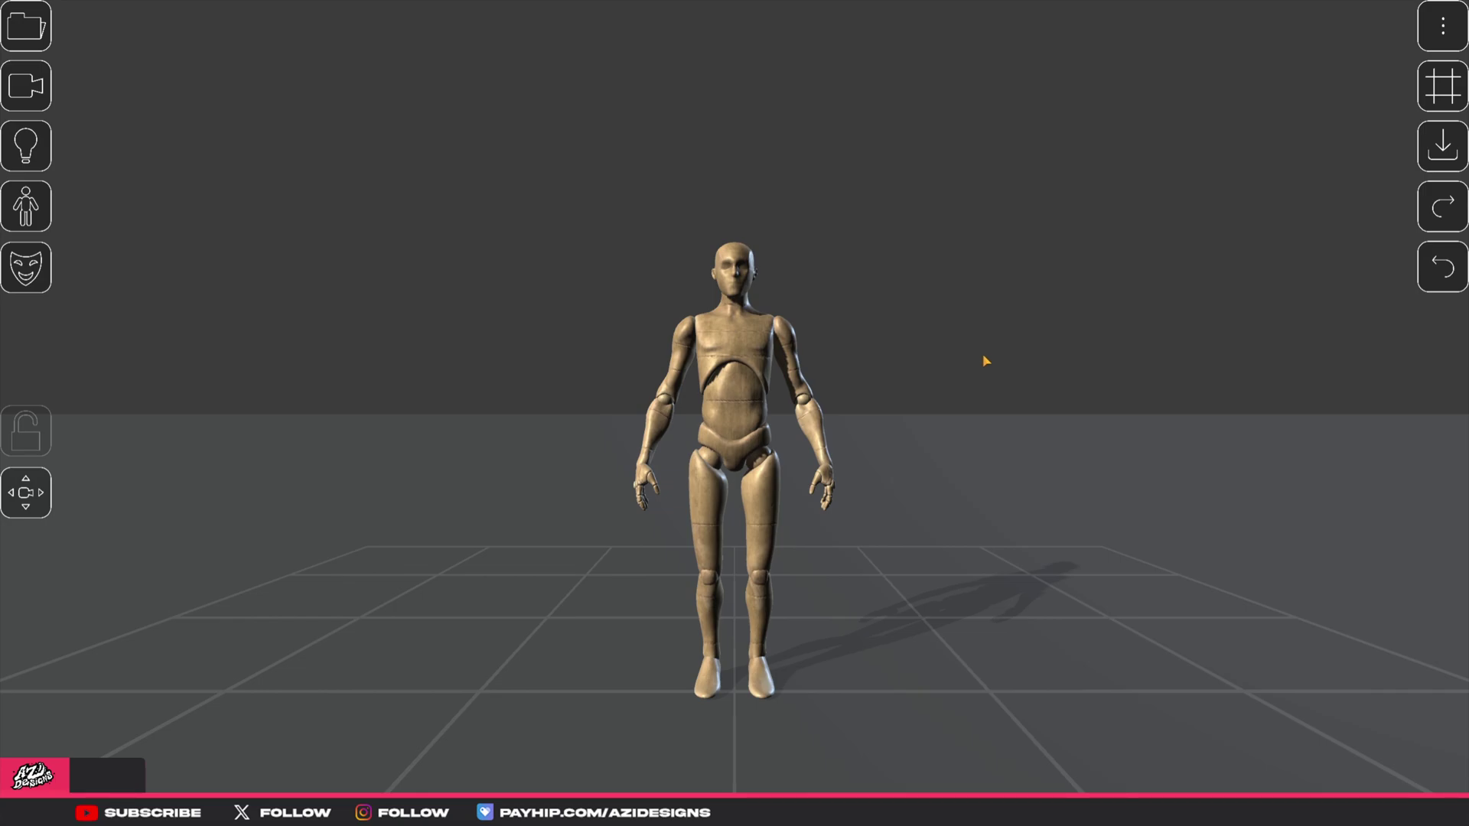
# Tilt the view to look slightly down on the mannequin, zoom the camera in and save this view in the first camera bookmark.
pyautogui.moveTo(965, 377); pyautogui.dragTo(951, 404)
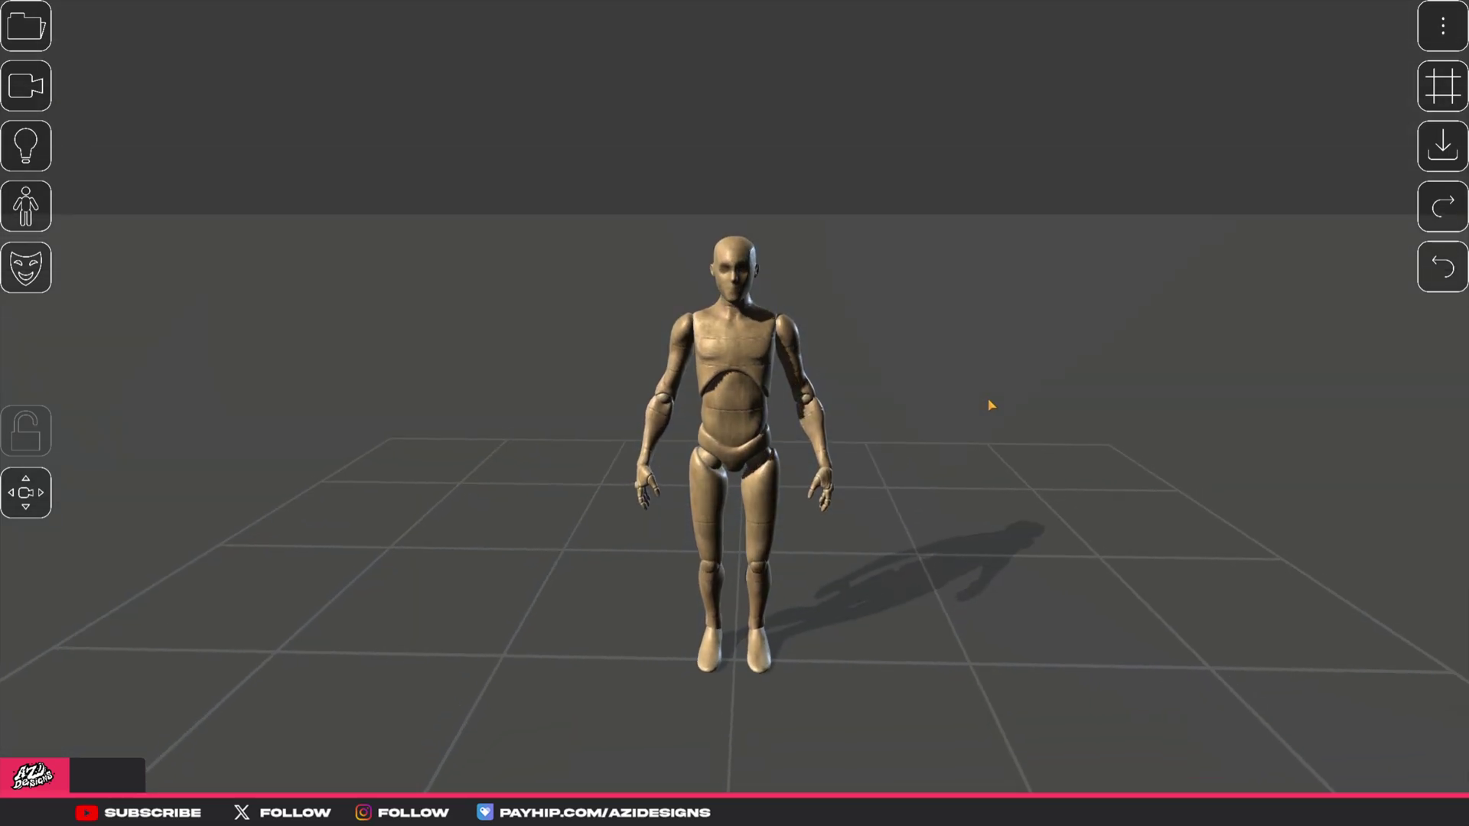
pyautogui.click(44, 94)
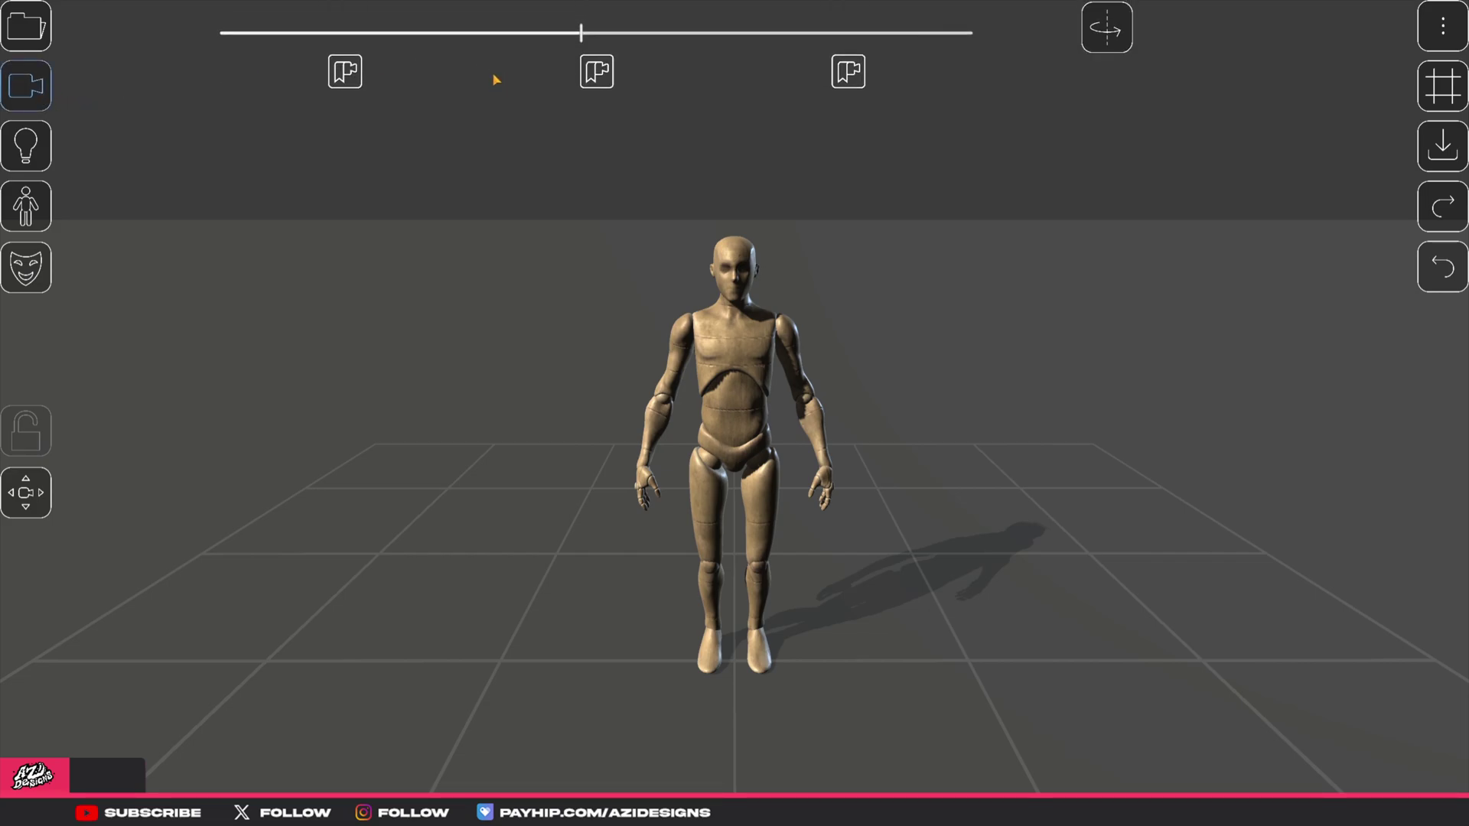
pyautogui.moveTo(579, 35); pyautogui.dragTo(400, 57)
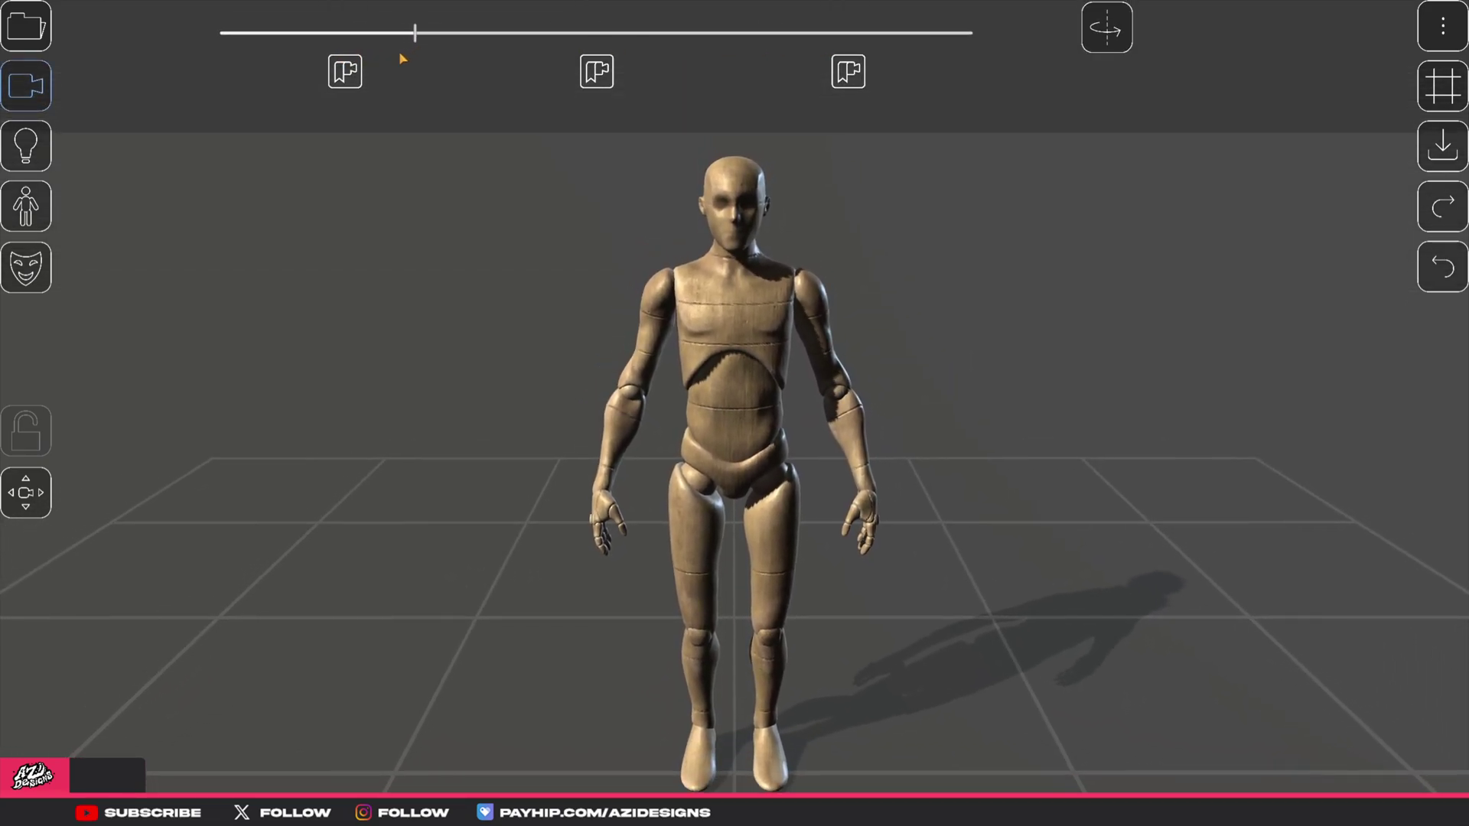
pyautogui.click(344, 77)
# Zoom the camera out, recall the first camera bookmark, zoom out slightly from it and close the camera options.
pyautogui.moveTo(393, 53); pyautogui.dragTo(810, 34)
pyautogui.click(344, 76)
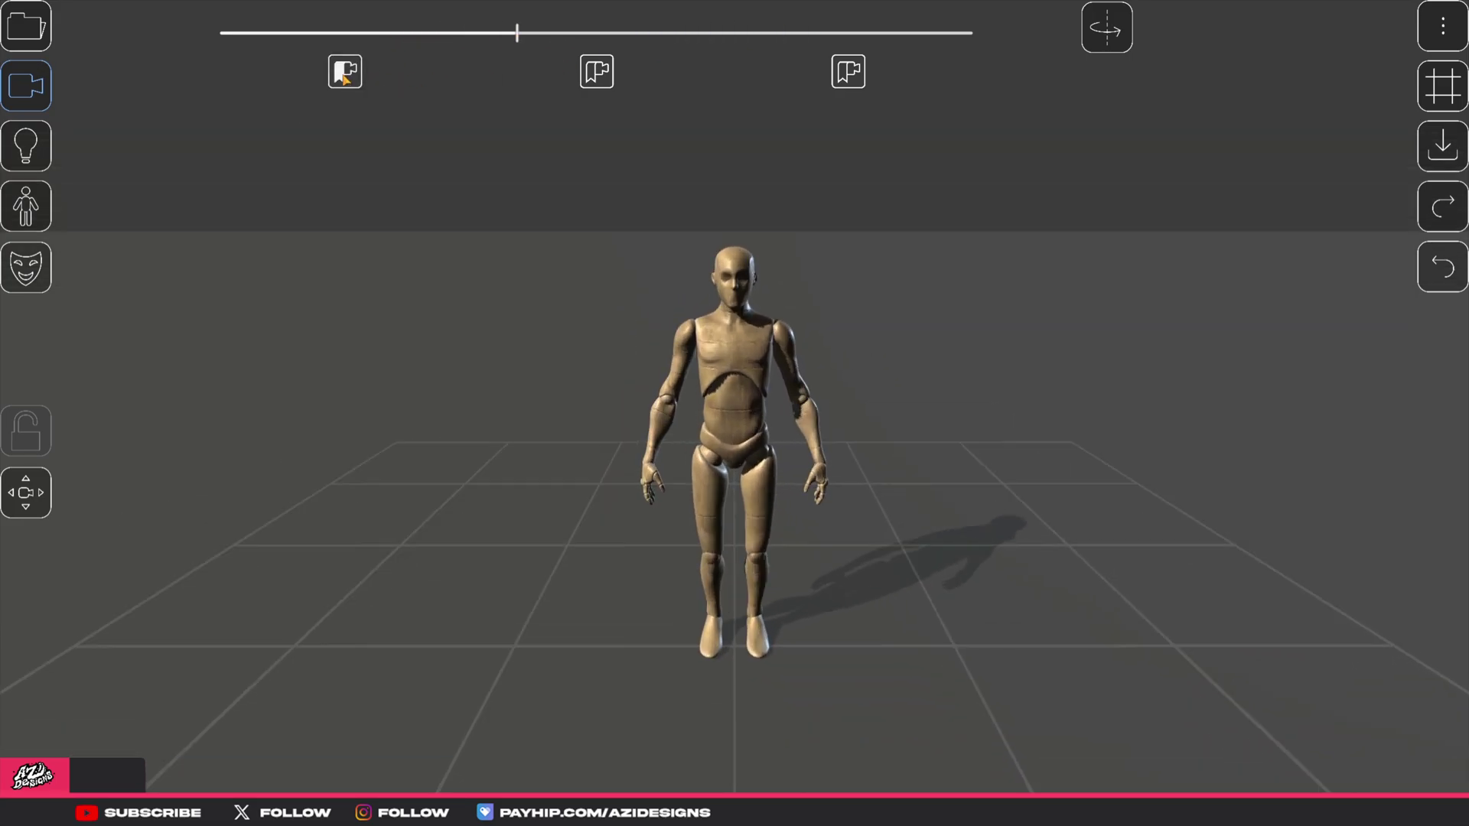
pyautogui.moveTo(418, 33); pyautogui.dragTo(479, 35)
pyautogui.click(1034, 272)
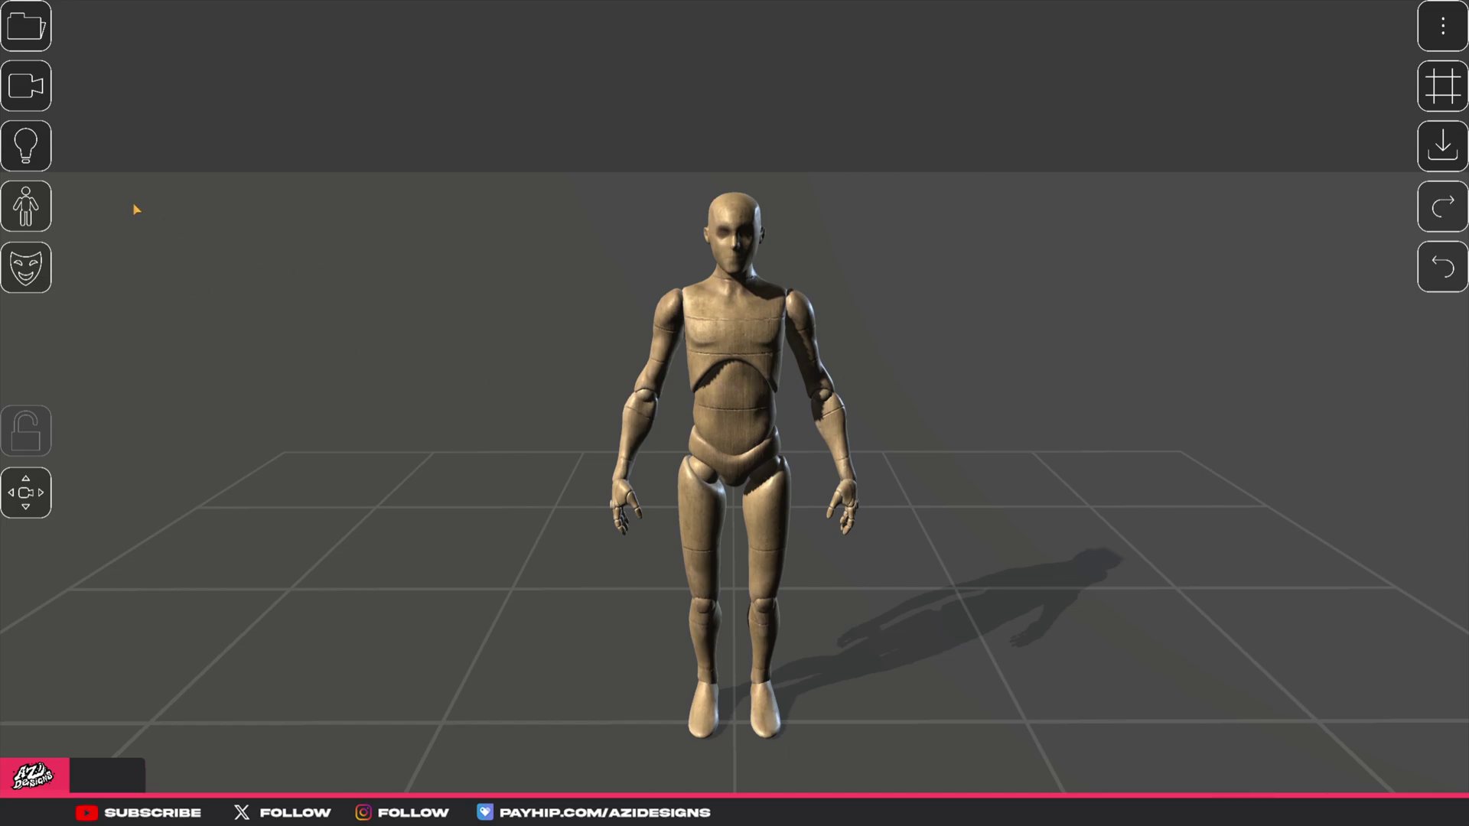
# Select the mannequin's abdomen and bring up the preset full-body poses.
pyautogui.click(35, 209)
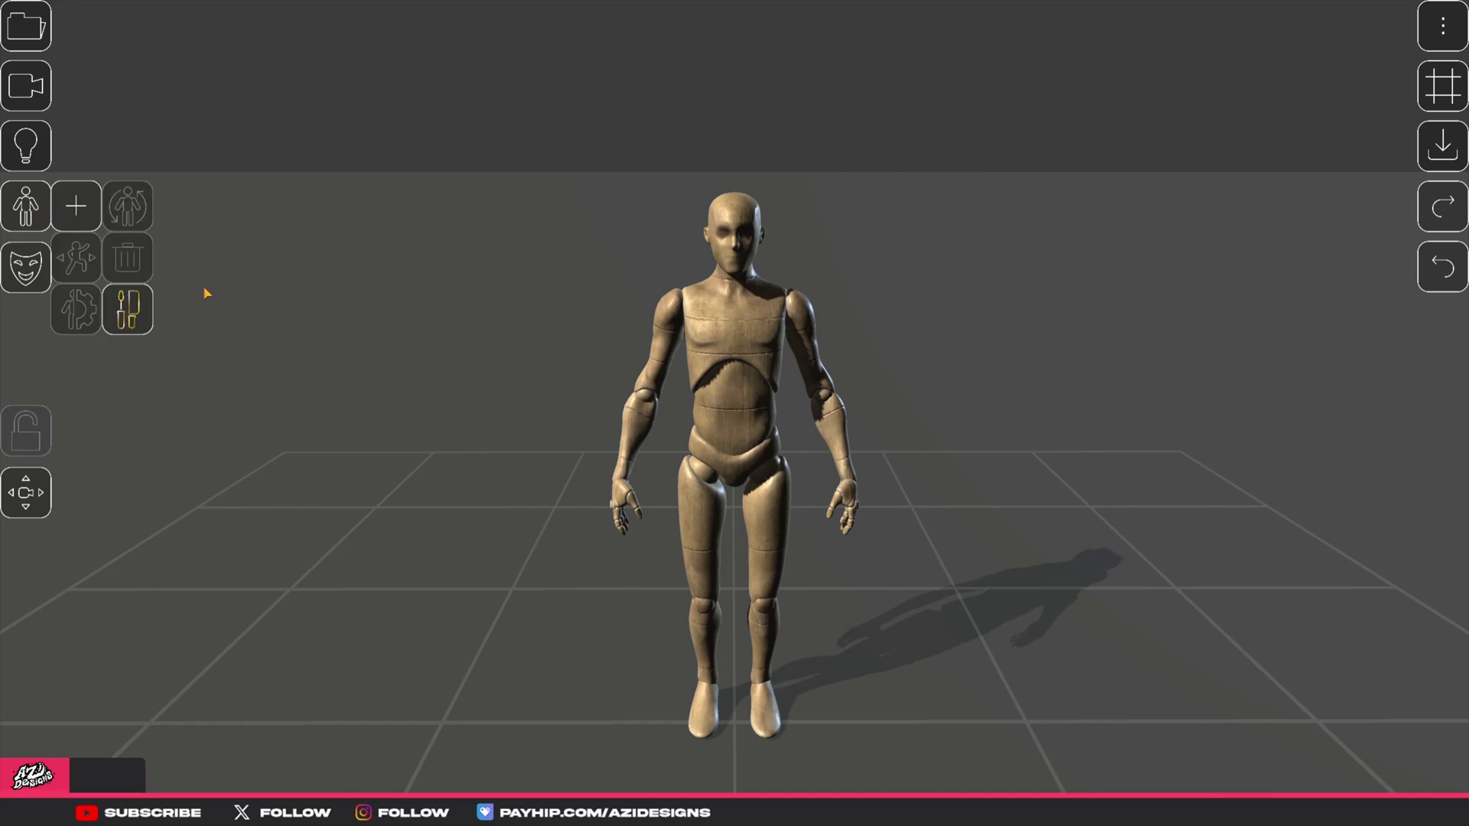
pyautogui.click(719, 382)
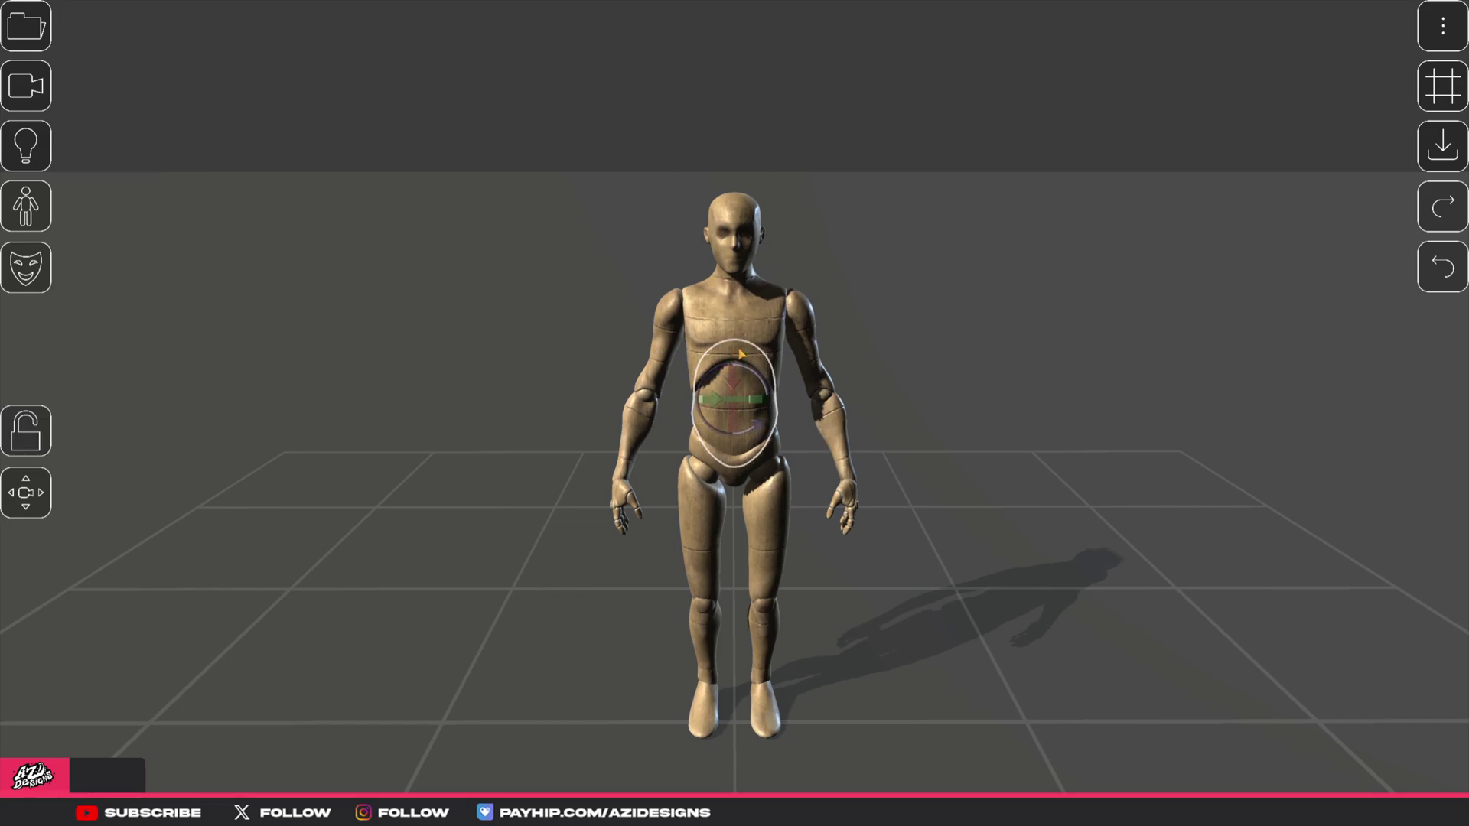
pyautogui.click(41, 221)
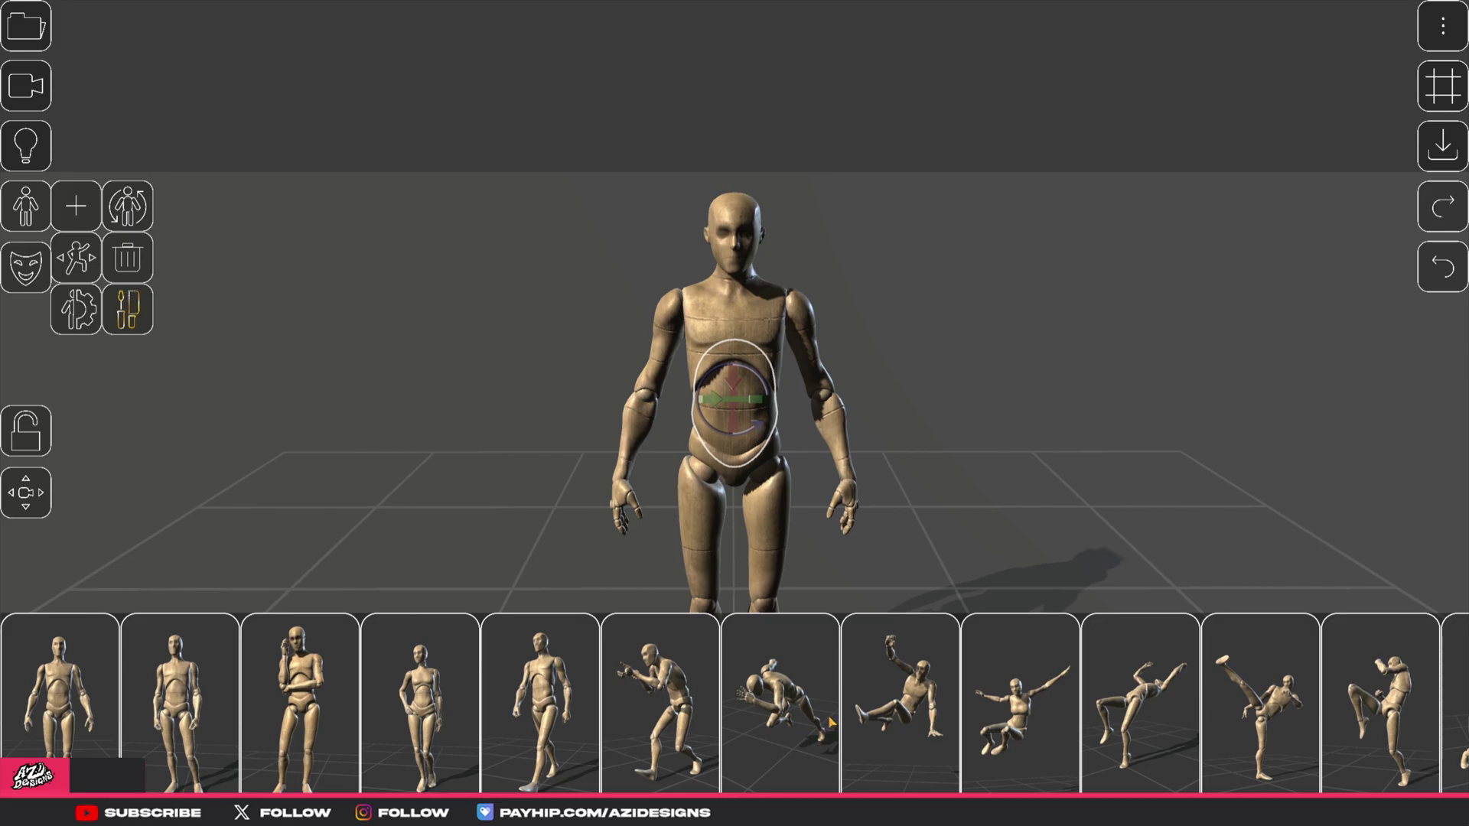
pyautogui.moveTo(831, 721); pyautogui.dragTo(619, 718)
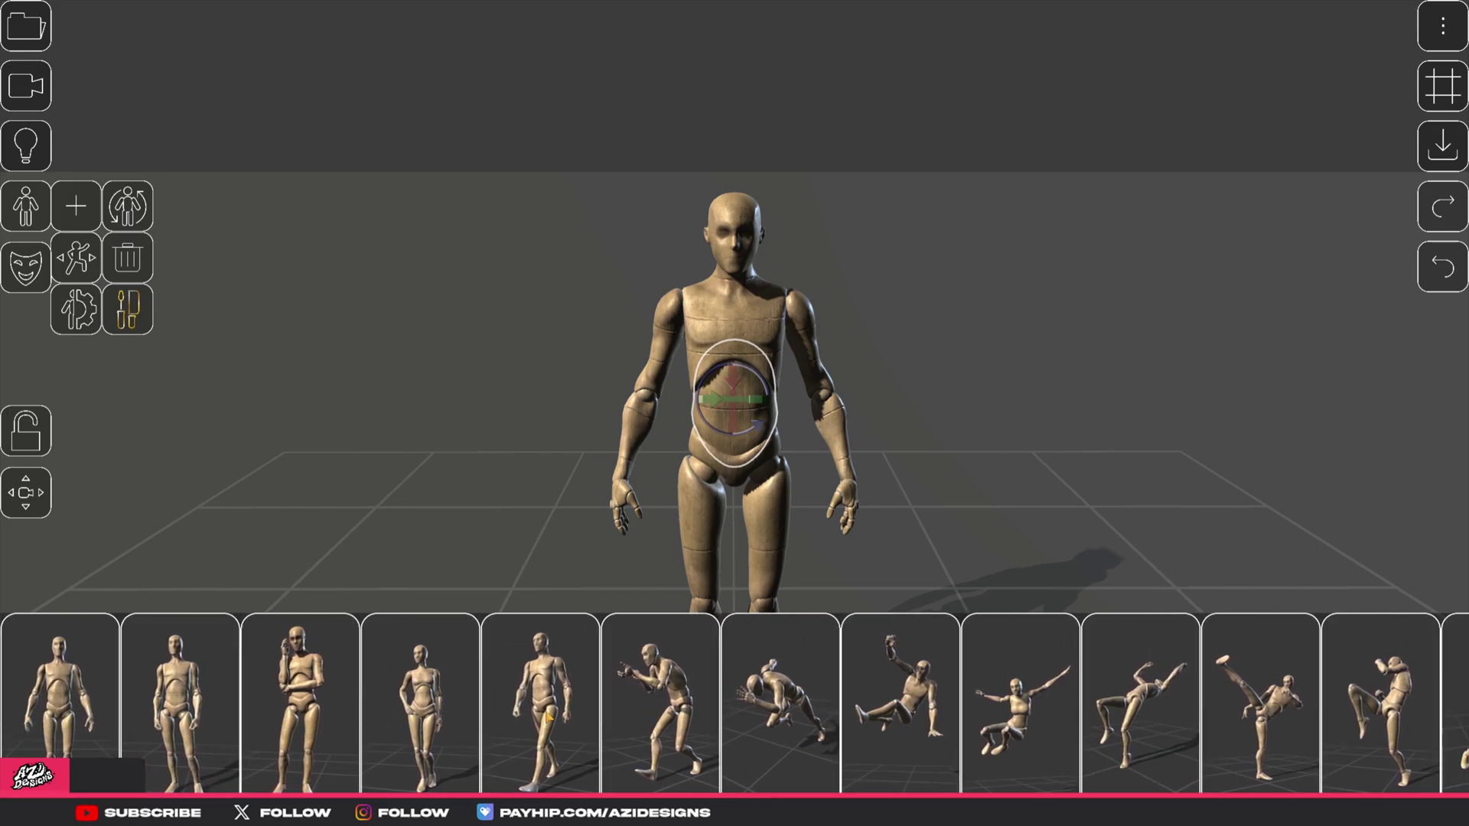
# Try several preset full-body poses on the mannequin, including standing, low lunging and mid-air ones.
pyautogui.click(293, 704)
pyautogui.click(83, 698)
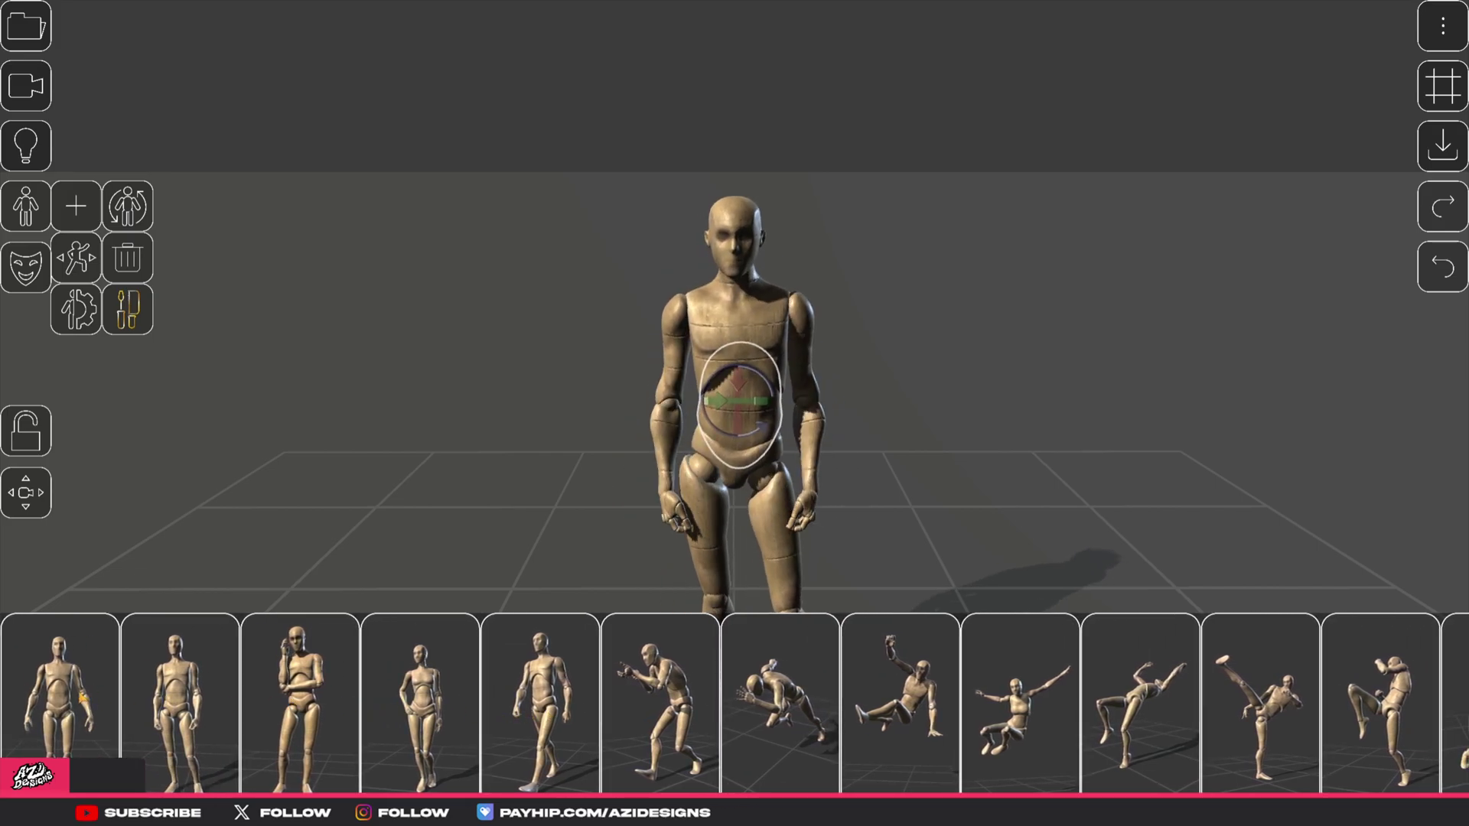
pyautogui.click(801, 685)
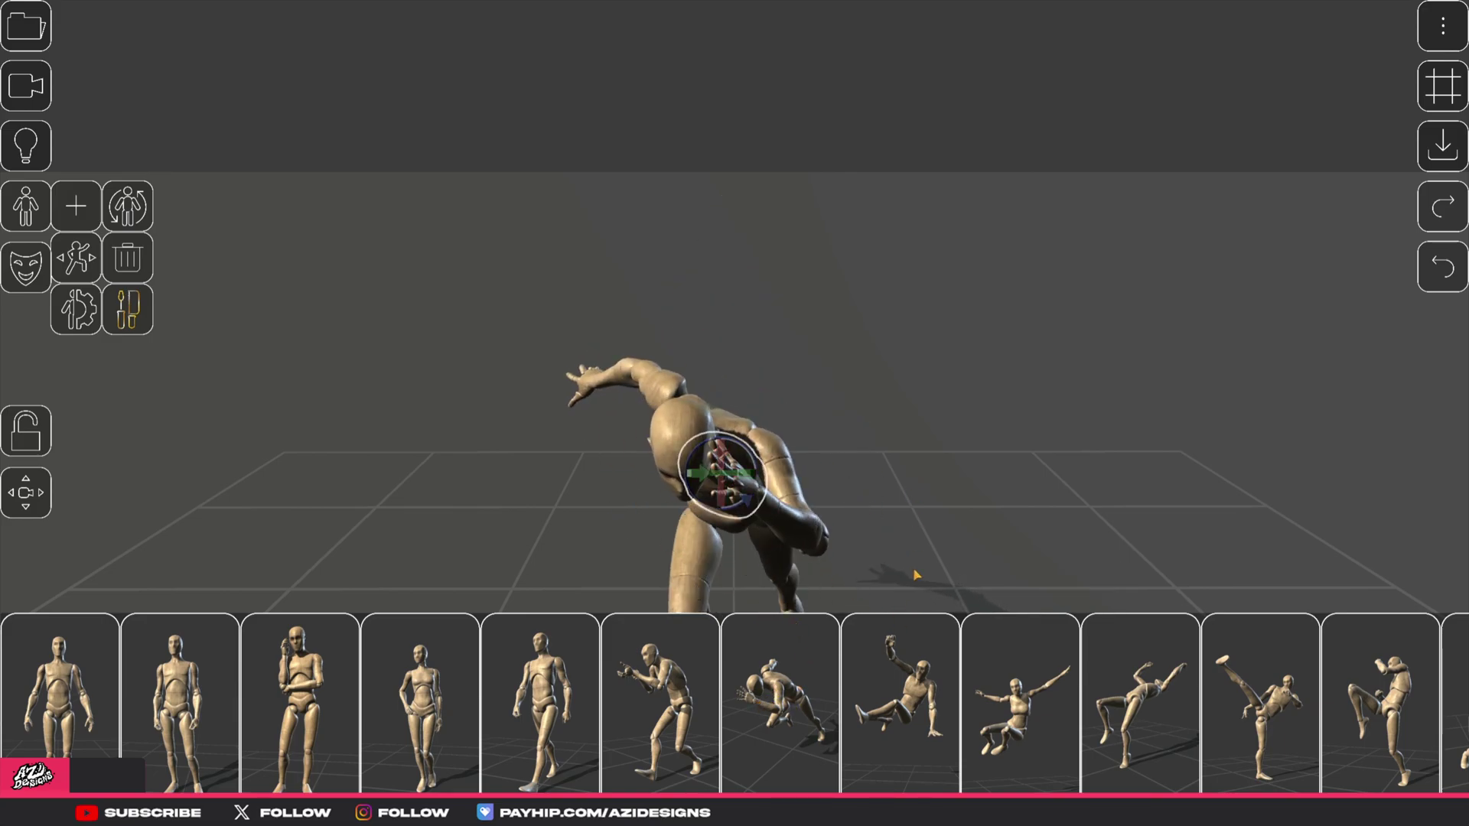
pyautogui.click(915, 699)
# Apply the preset kneeling pose with both arms raised as if aiming, and deselect the mannequin.
pyautogui.scroll(-10, 996, 712)
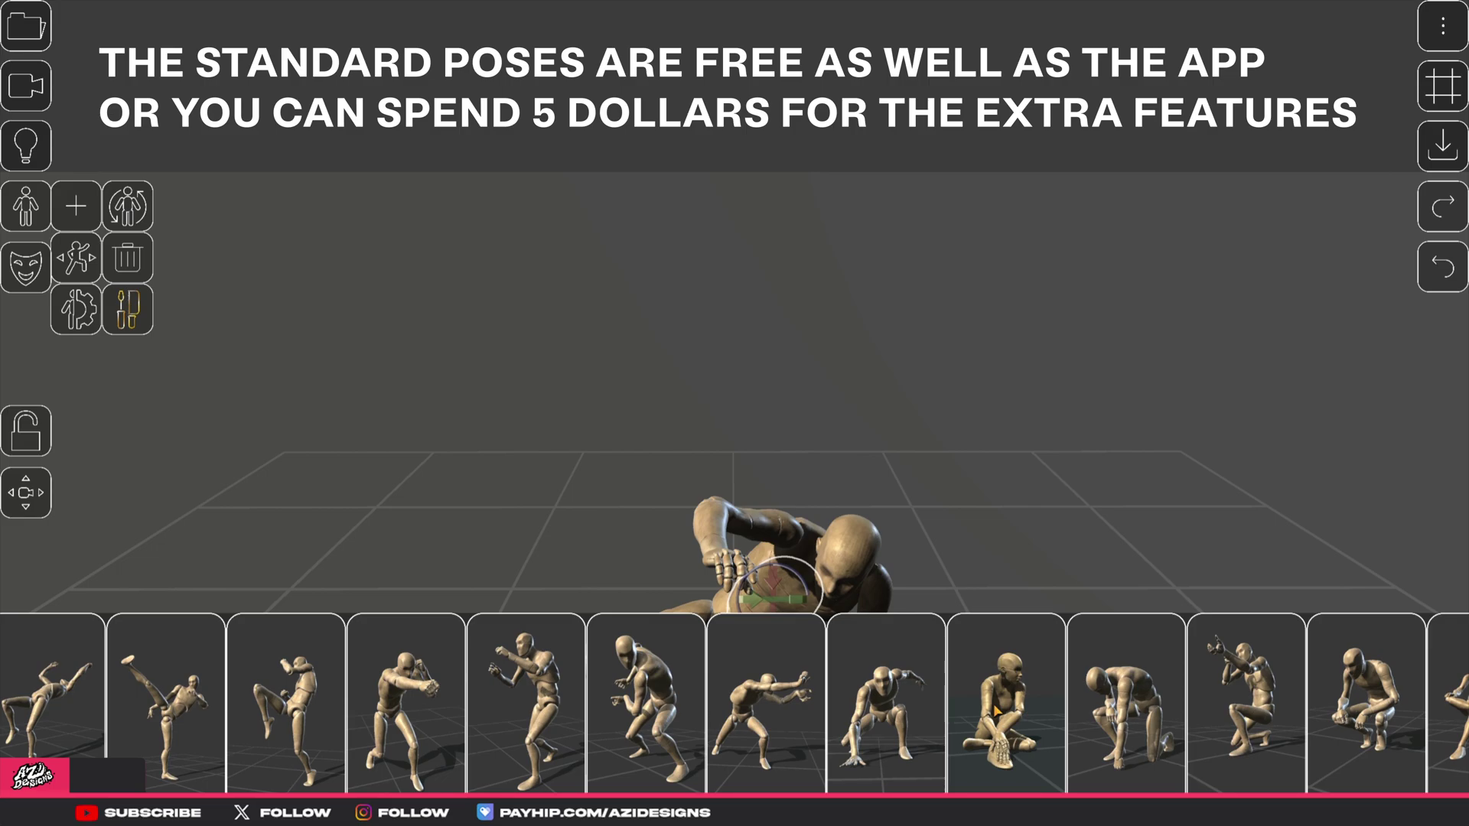
pyautogui.moveTo(996, 711); pyautogui.dragTo(962, 685)
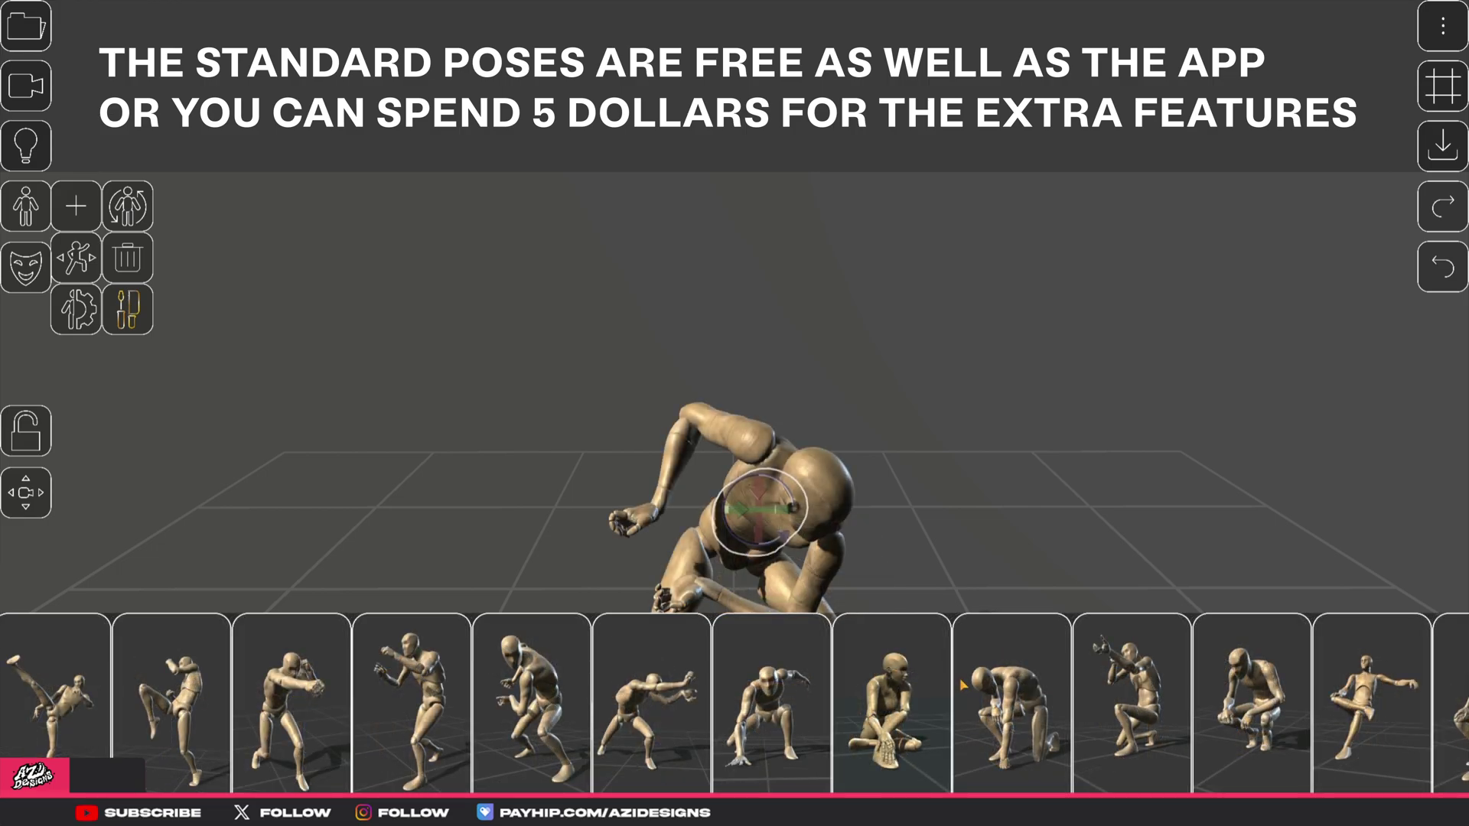
pyautogui.click(1110, 687)
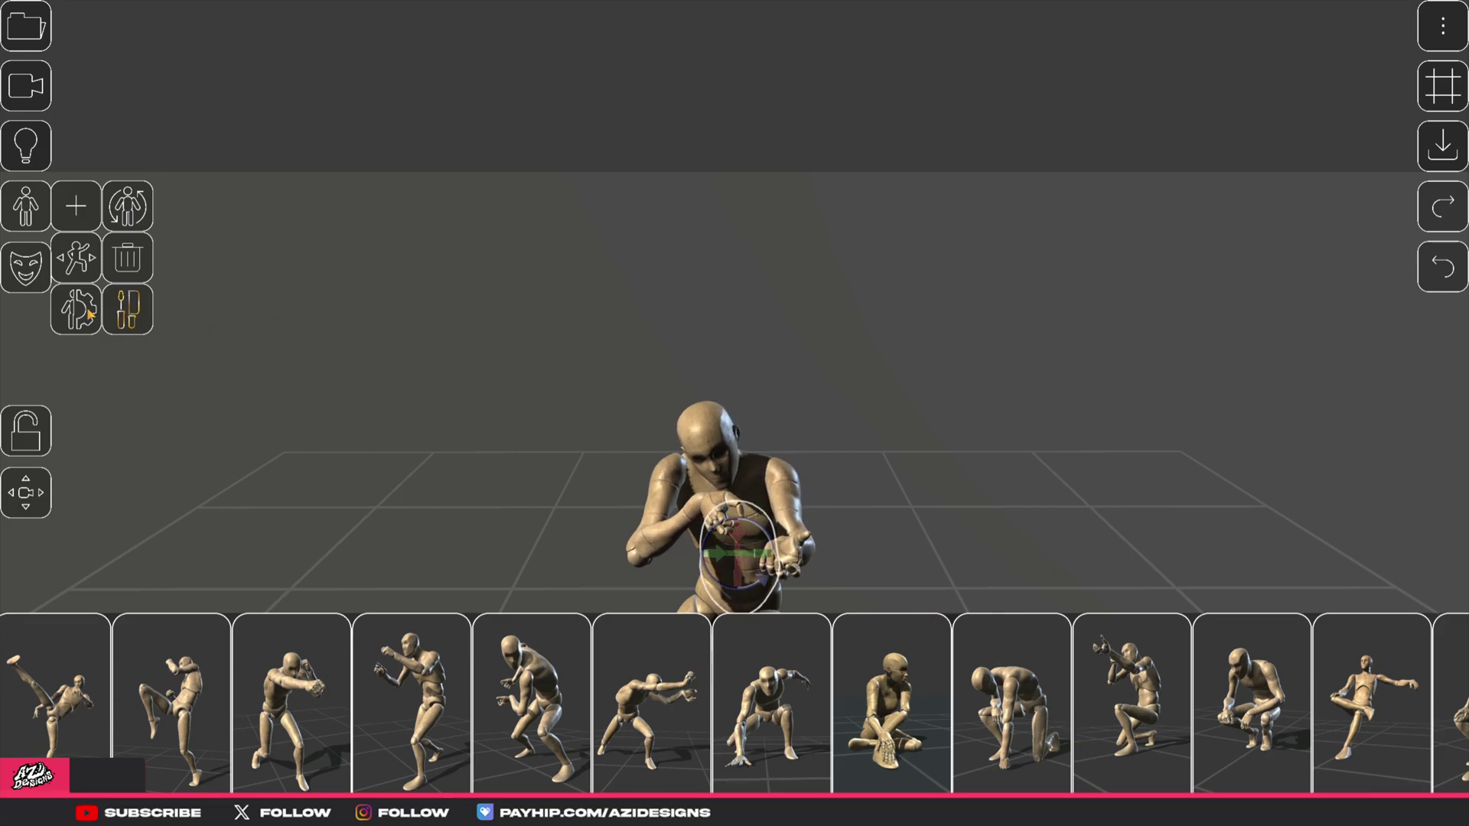
pyautogui.click(623, 427)
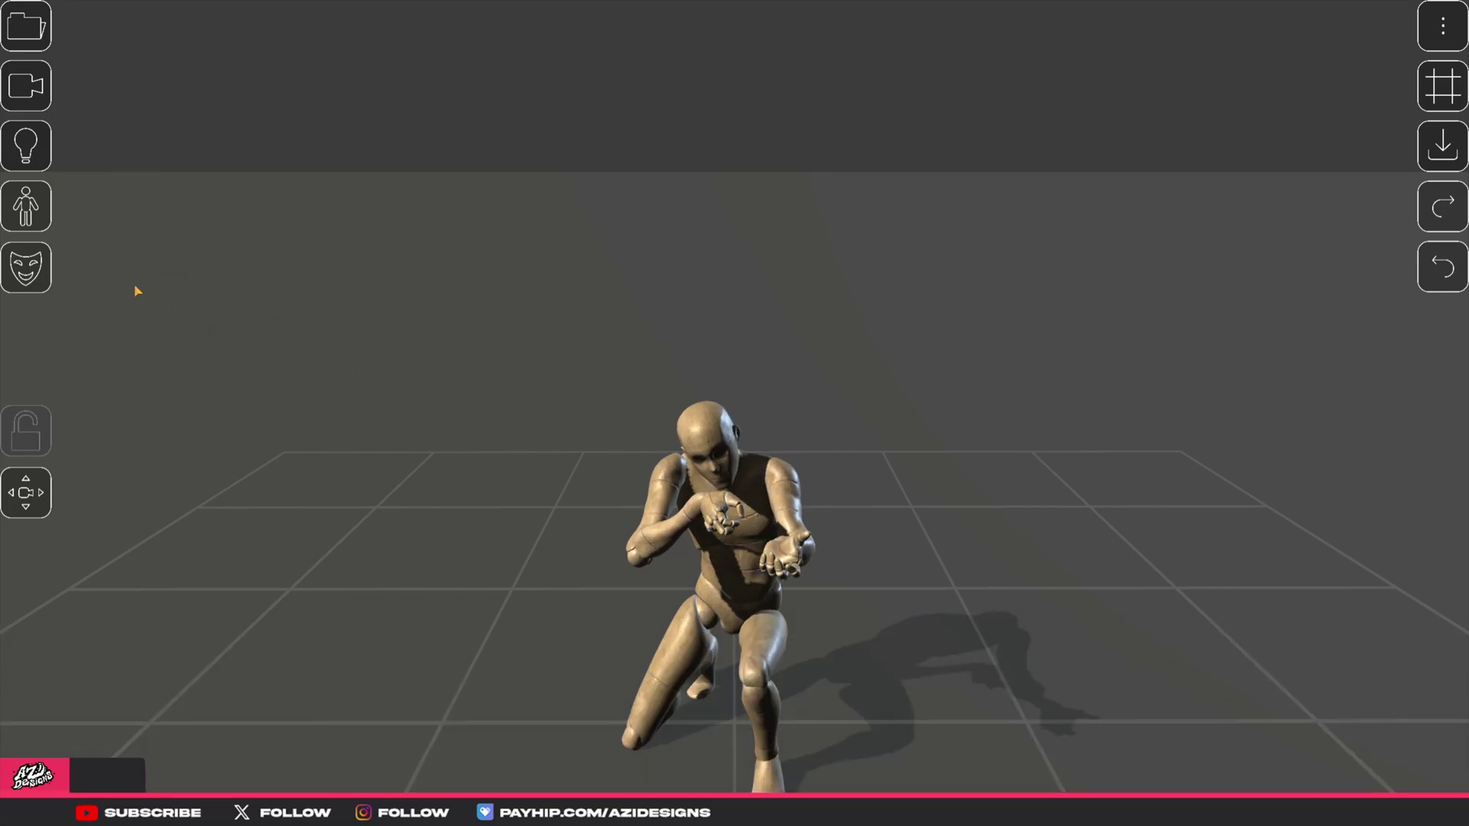
# Select the mannequin's raised hand near its chin and try several of the preset hand poses on it.
pyautogui.click(726, 524)
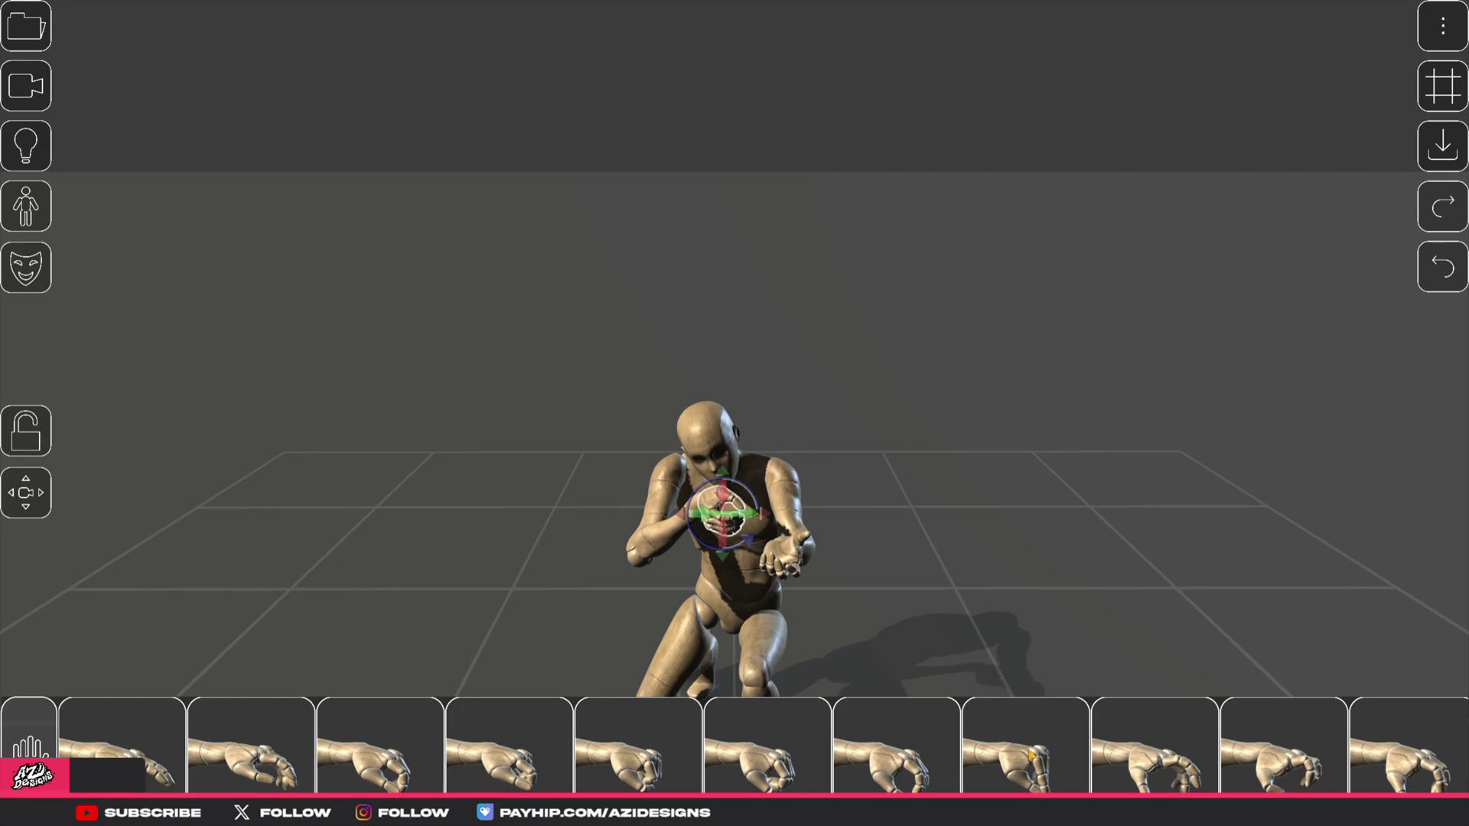
pyautogui.scroll(2, 914, 756)
pyautogui.scroll(-2, 918, 753)
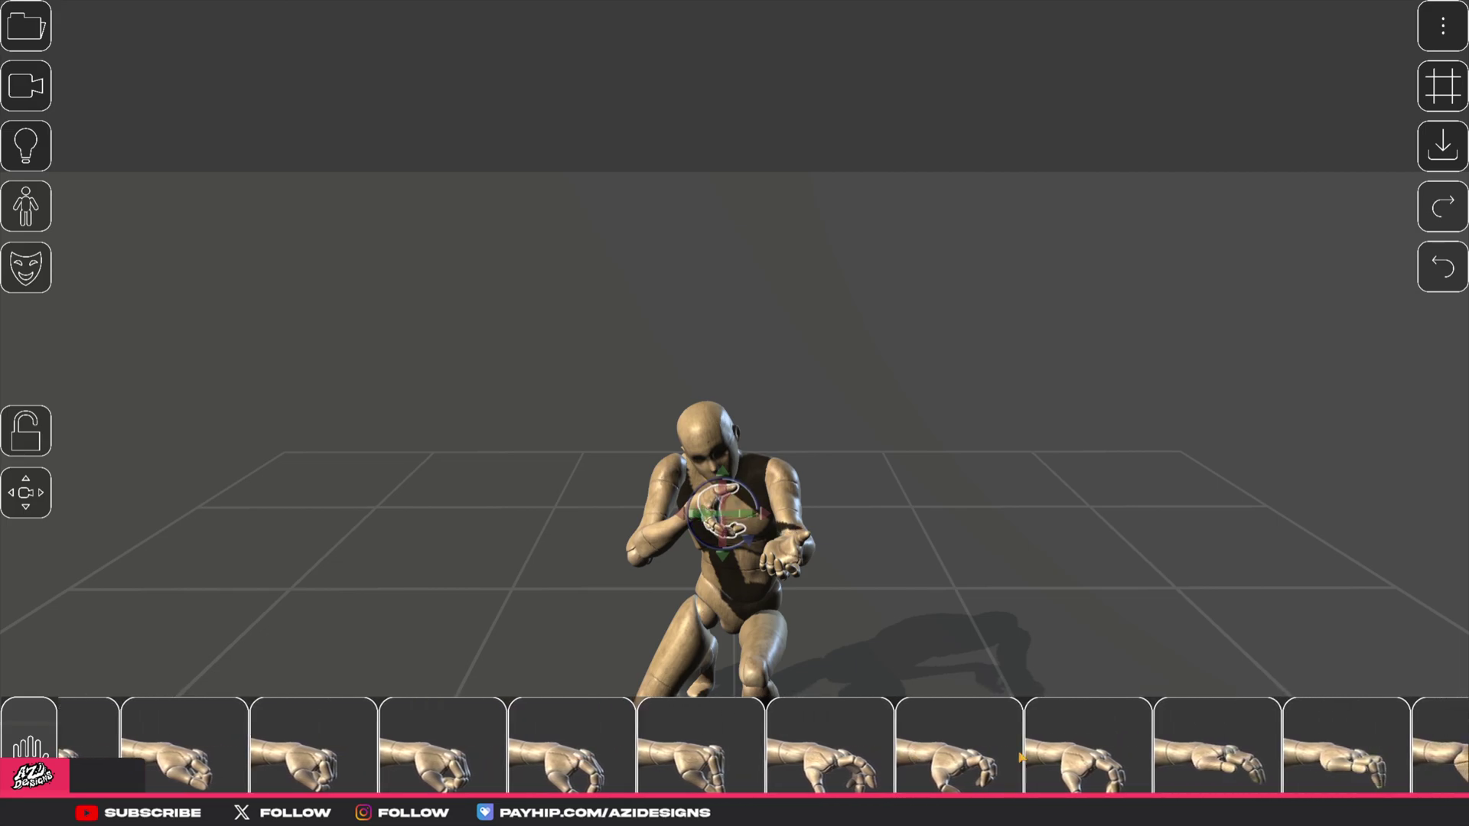
pyautogui.scroll(2, 1133, 747)
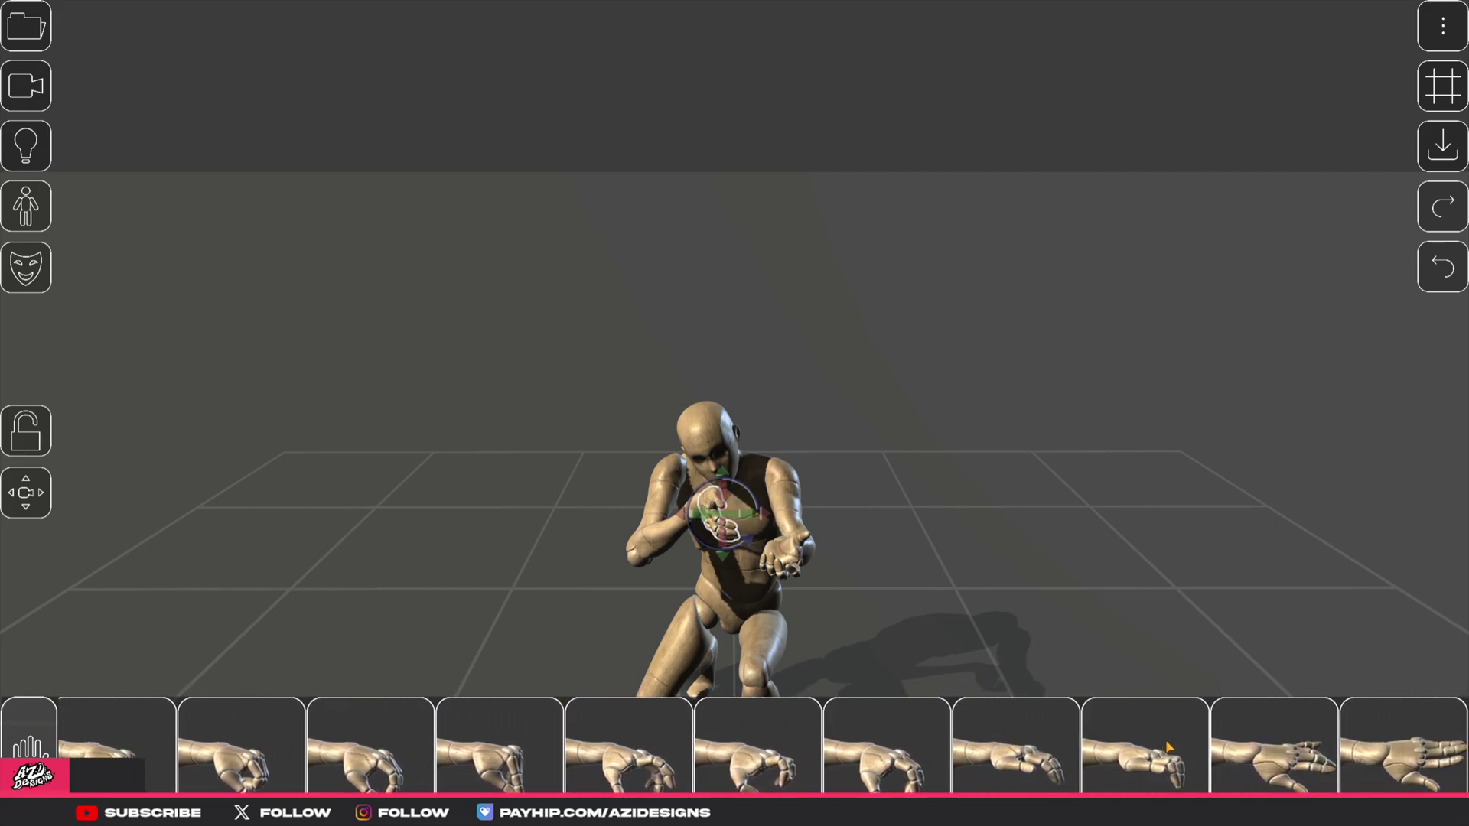
pyautogui.scroll(2, 1313, 746)
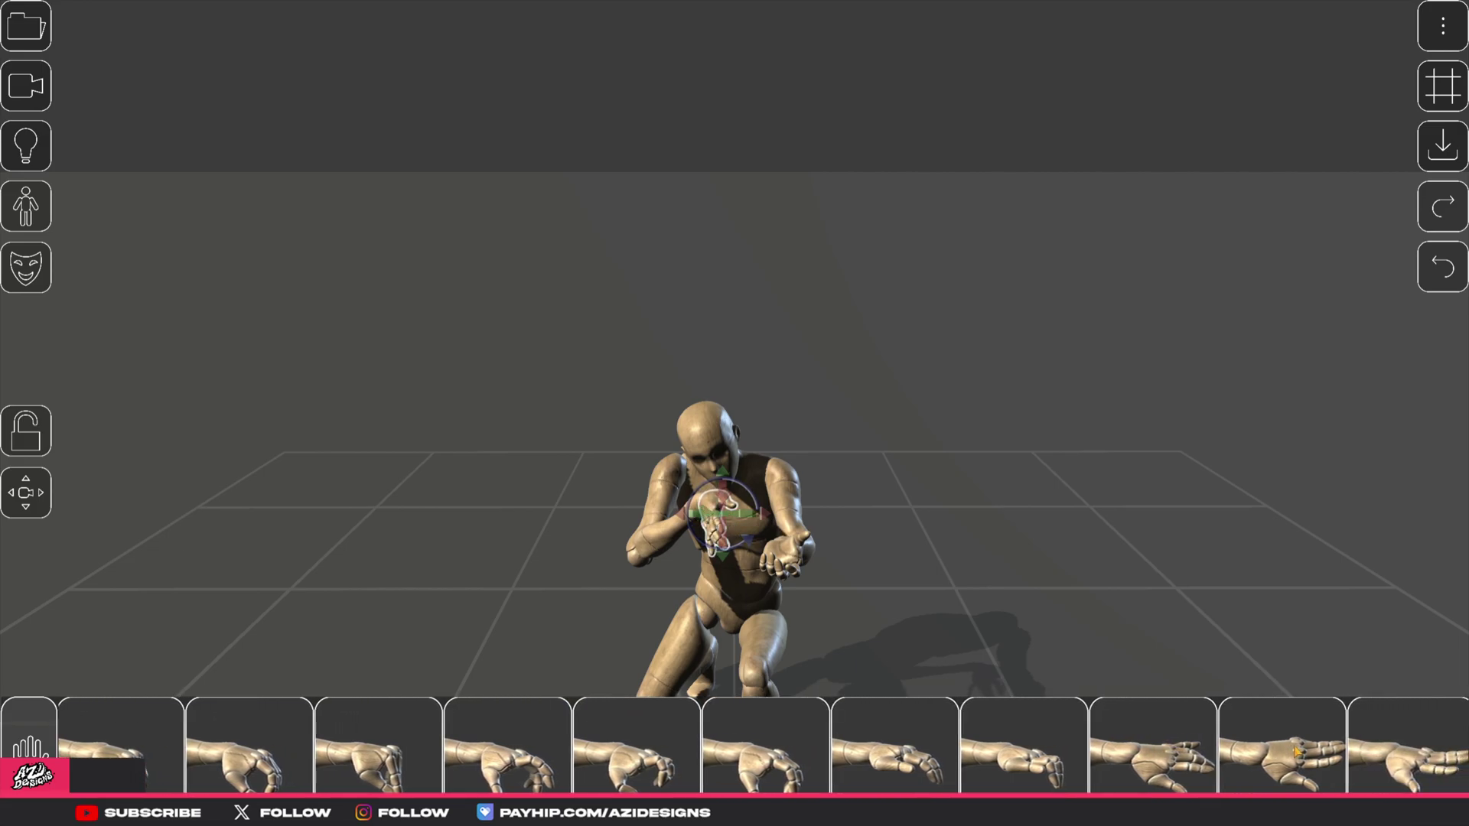
pyautogui.scroll(-3, 523, 788)
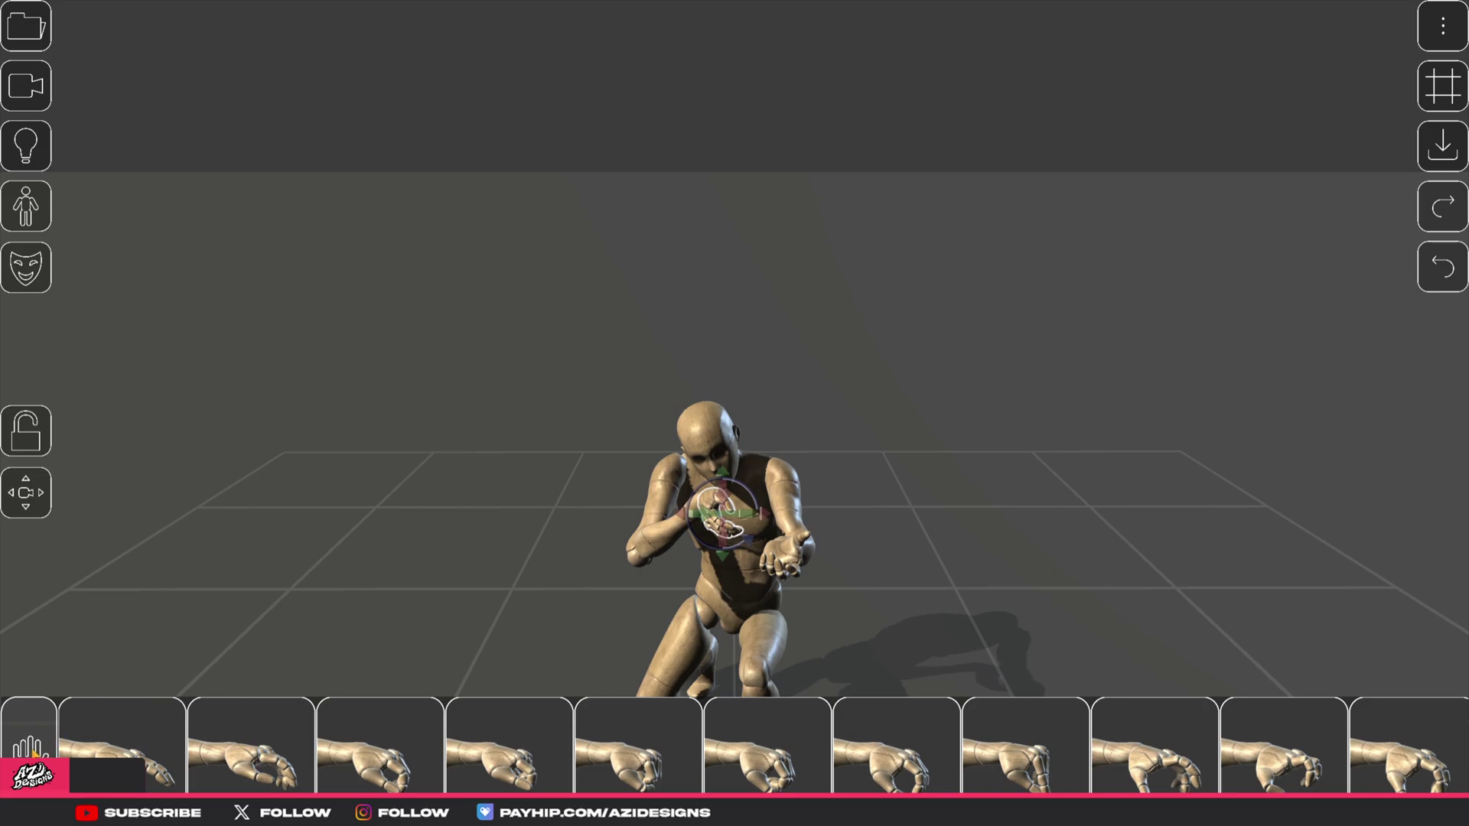
# Bring up the individual finger-joint controls for the raised hand and bend all three joints of the middle finger.
pyautogui.click(29, 735)
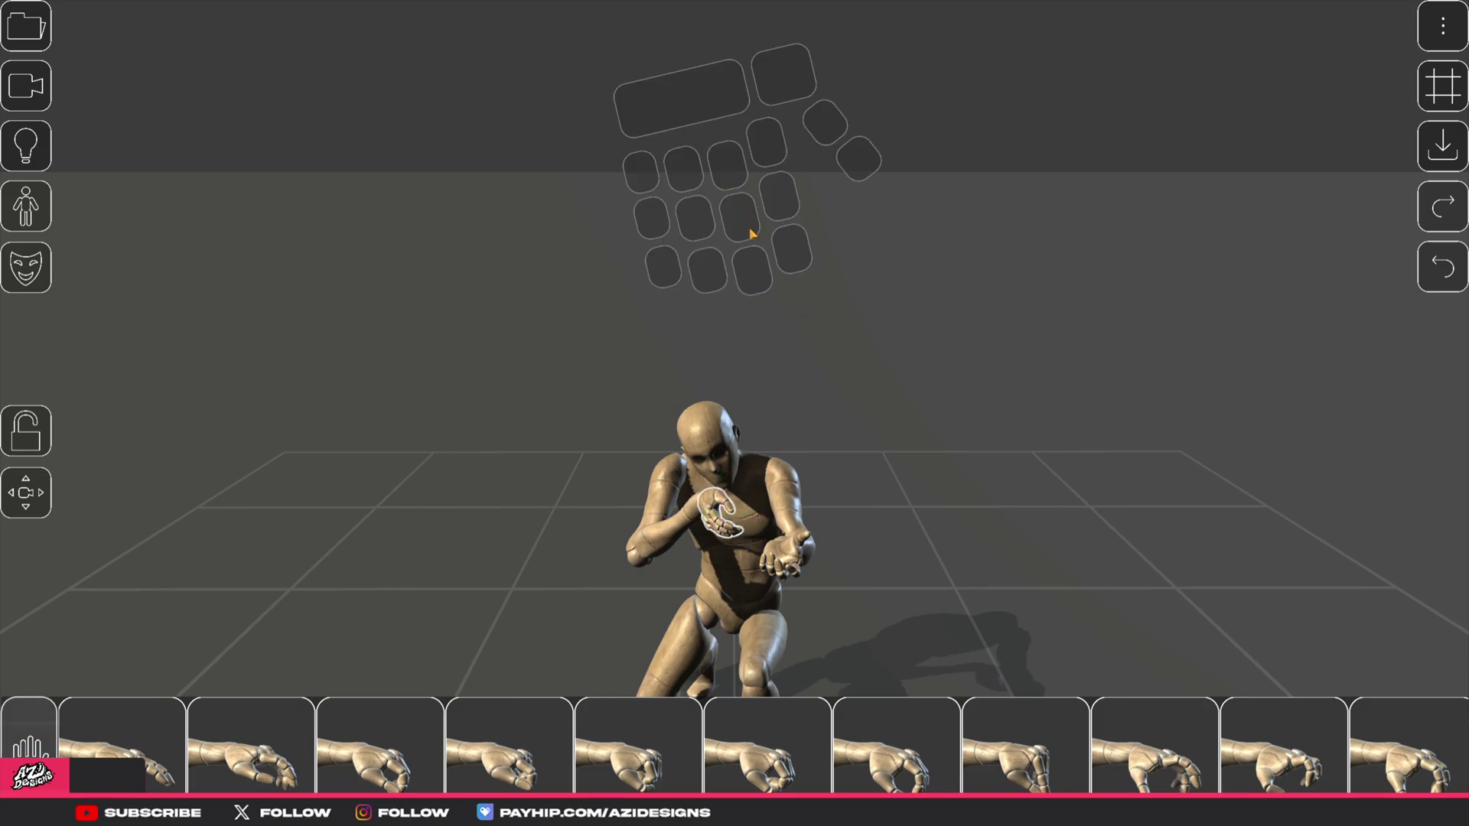
pyautogui.click(752, 264)
pyautogui.click(739, 219)
pyautogui.click(727, 166)
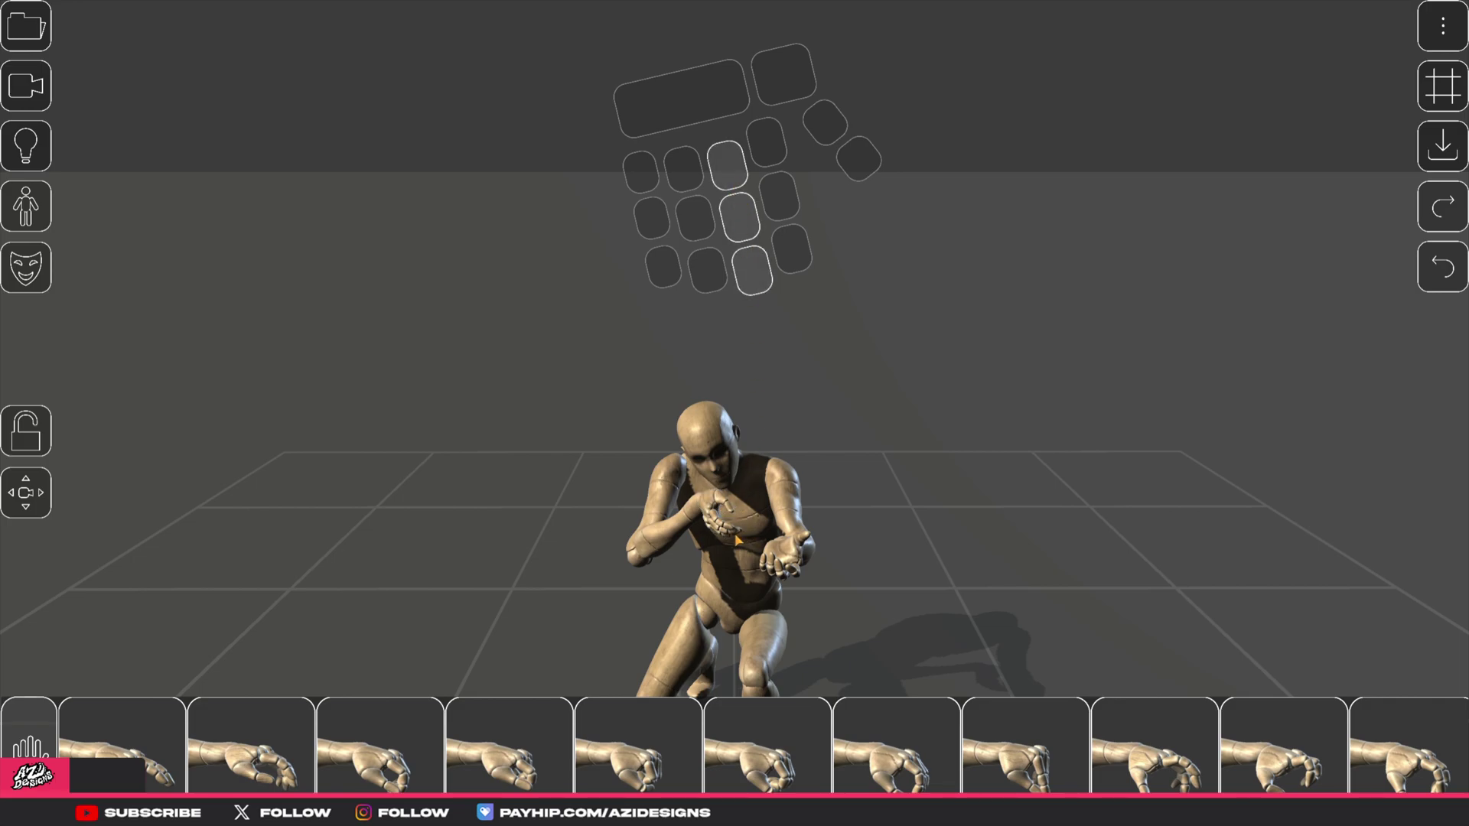
pyautogui.moveTo(737, 539)
pyautogui.mouseDown()
pyautogui.moveTo(465, 544)
pyautogui.moveTo(927, 487)
pyautogui.moveTo(514, 540)
pyautogui.moveTo(849, 508)
pyautogui.moveTo(571, 548)
pyautogui.moveTo(751, 533)
pyautogui.moveTo(631, 540)
pyautogui.moveTo(727, 521)
pyautogui.mouseUp()
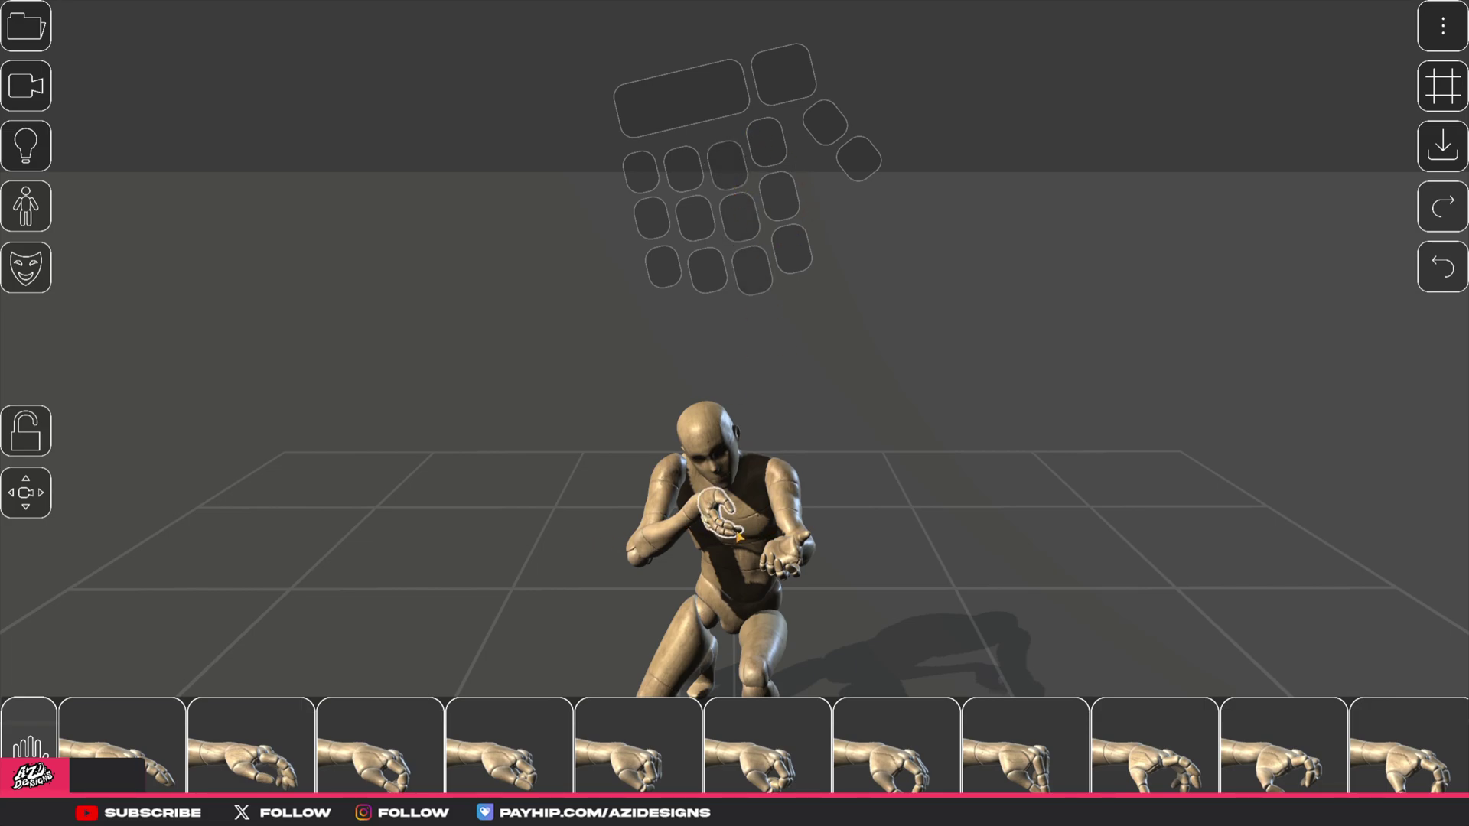
# Apply the second preset hand pose to the raised hand, deselect it and tilt the view for a lower look at the figure.
pyautogui.click(240, 775)
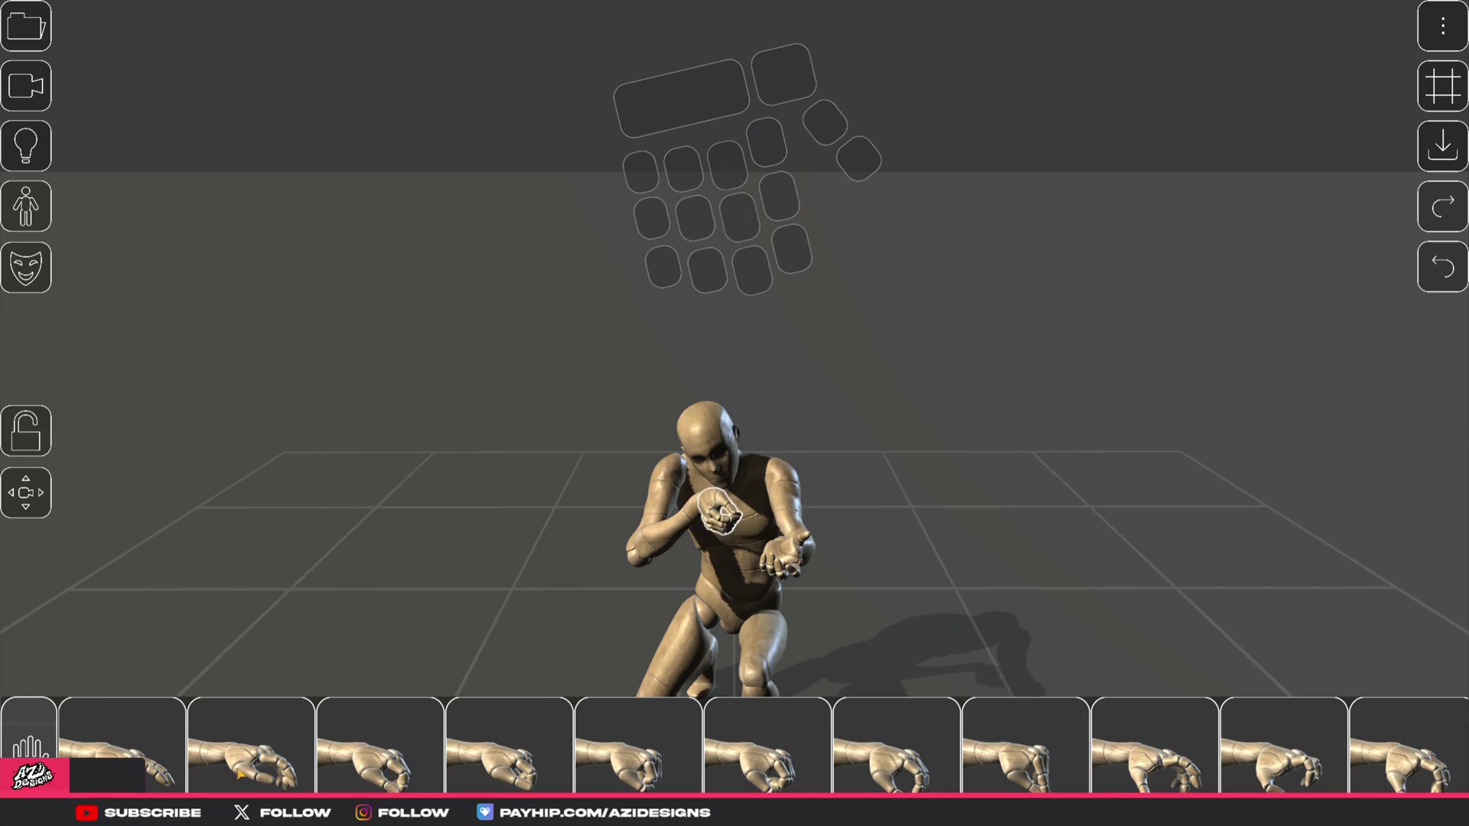
pyautogui.click(1033, 564)
pyautogui.moveTo(944, 539); pyautogui.dragTo(938, 505)
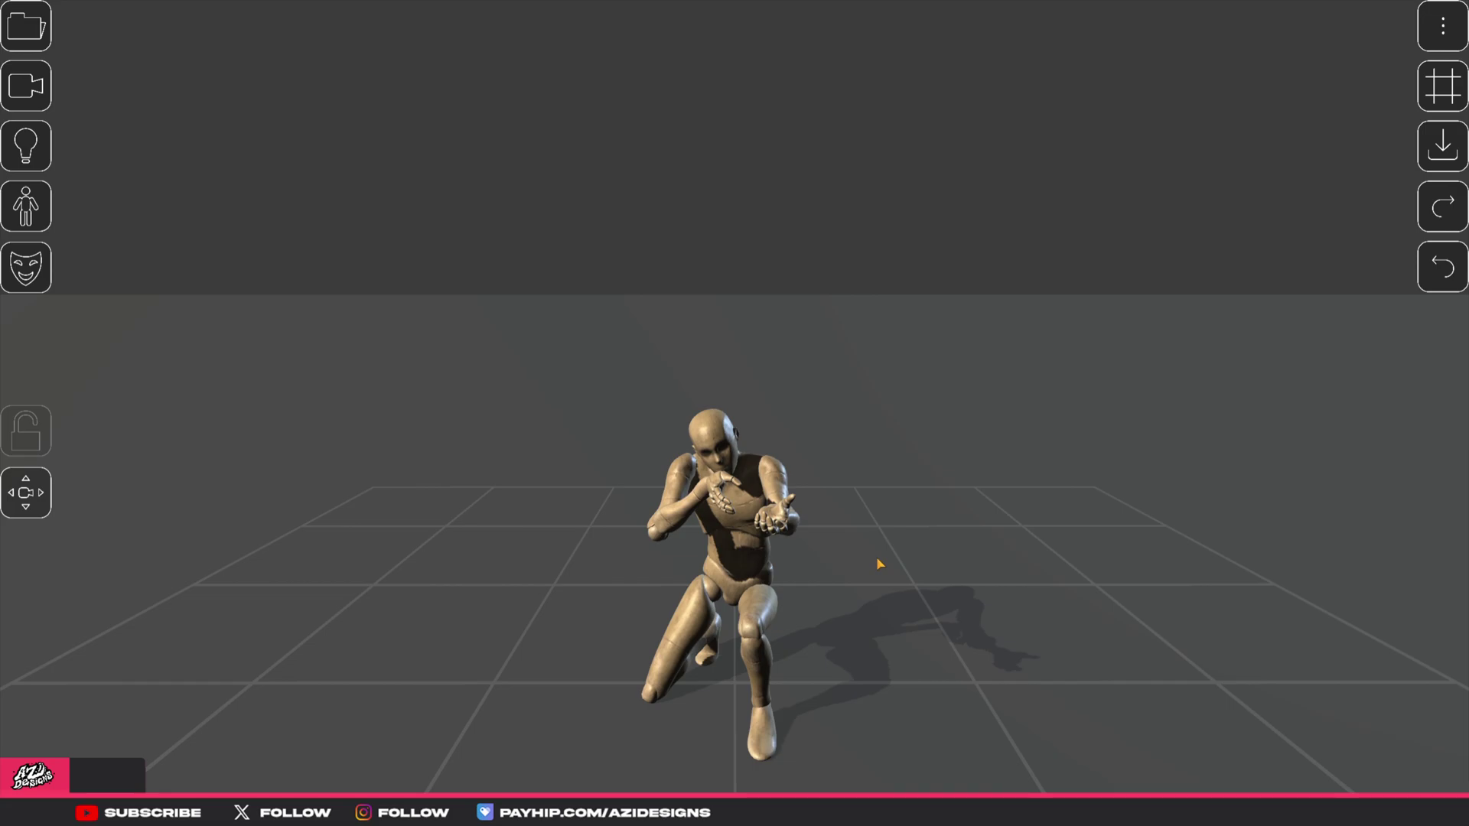
# Swap the selected mannequin's body for the muscular anatomy figure, try the werewolf archetype, and return to the muscular one.
pyautogui.click(727, 562)
pyautogui.click(27, 220)
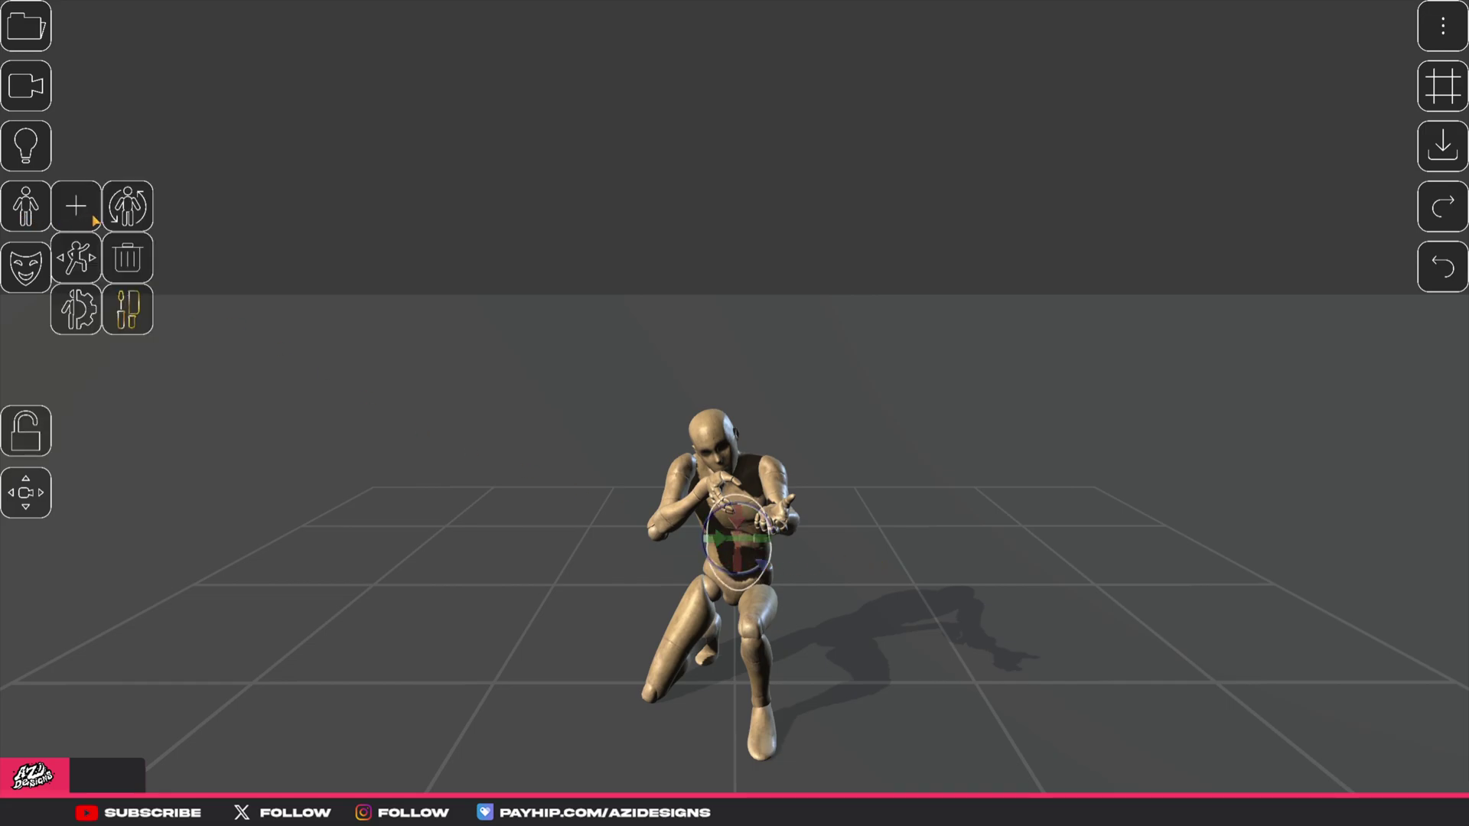
pyautogui.click(128, 209)
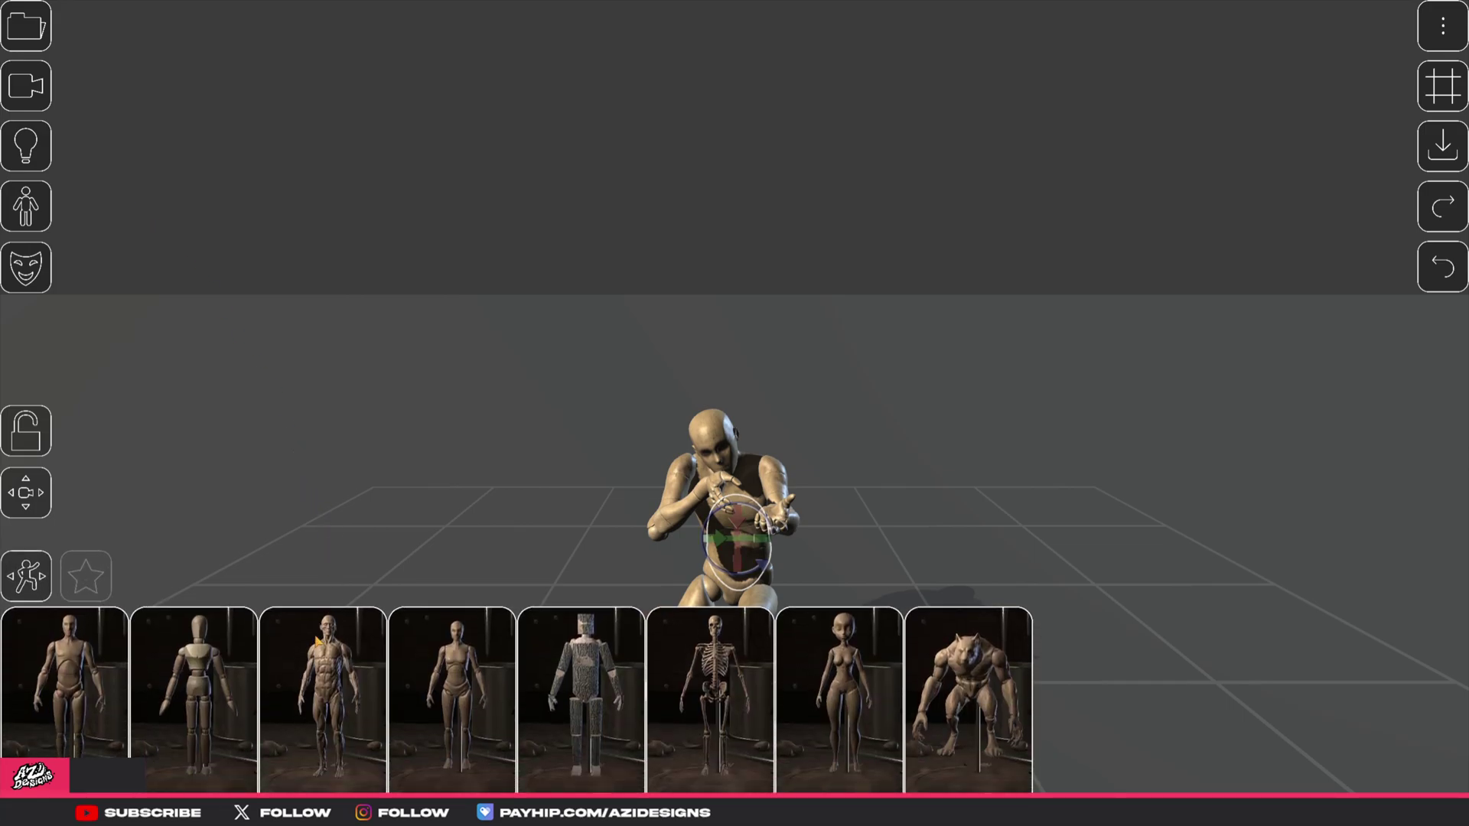
pyautogui.click(323, 673)
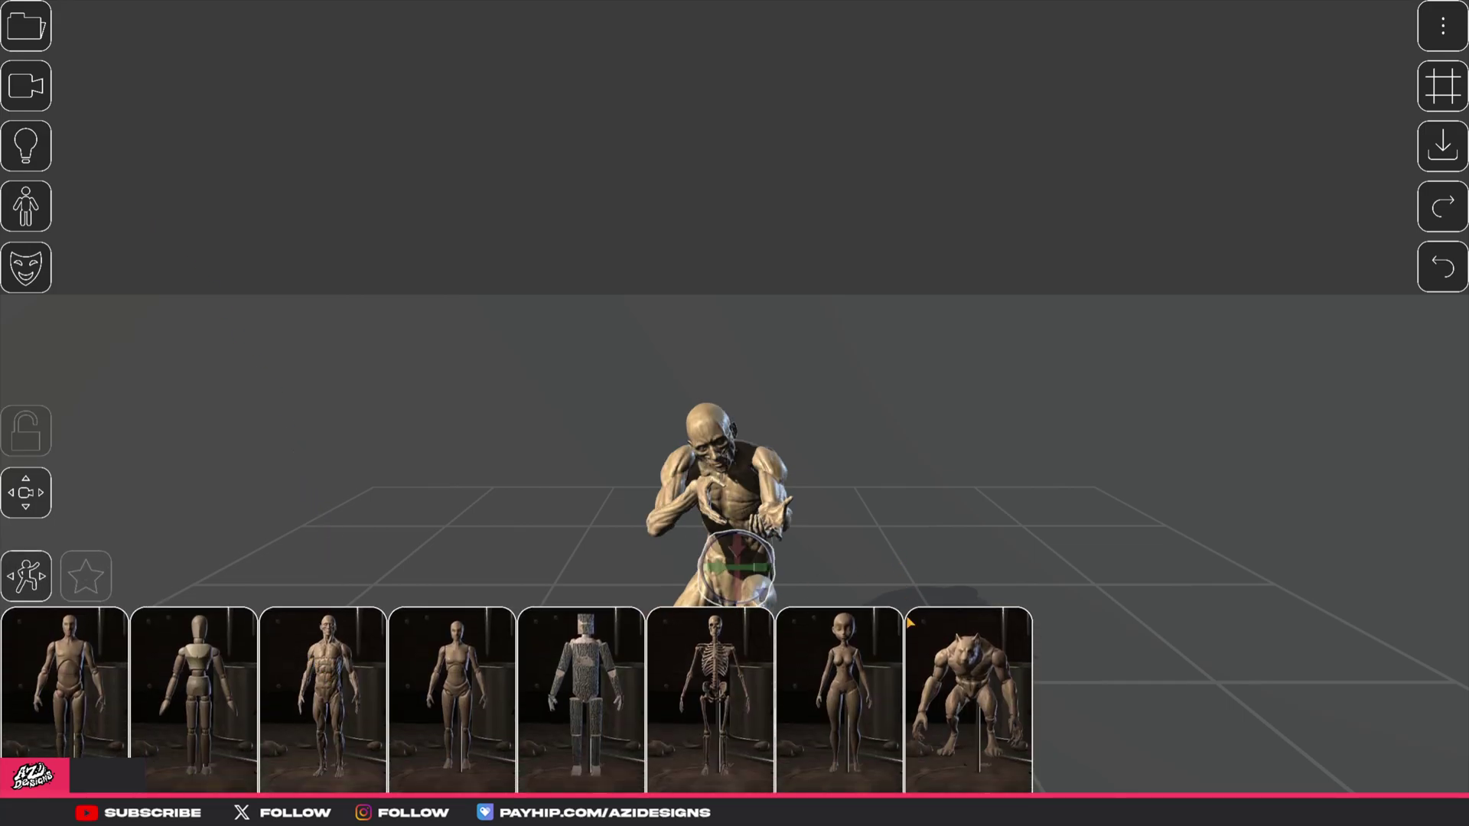
pyautogui.click(941, 667)
pyautogui.click(339, 680)
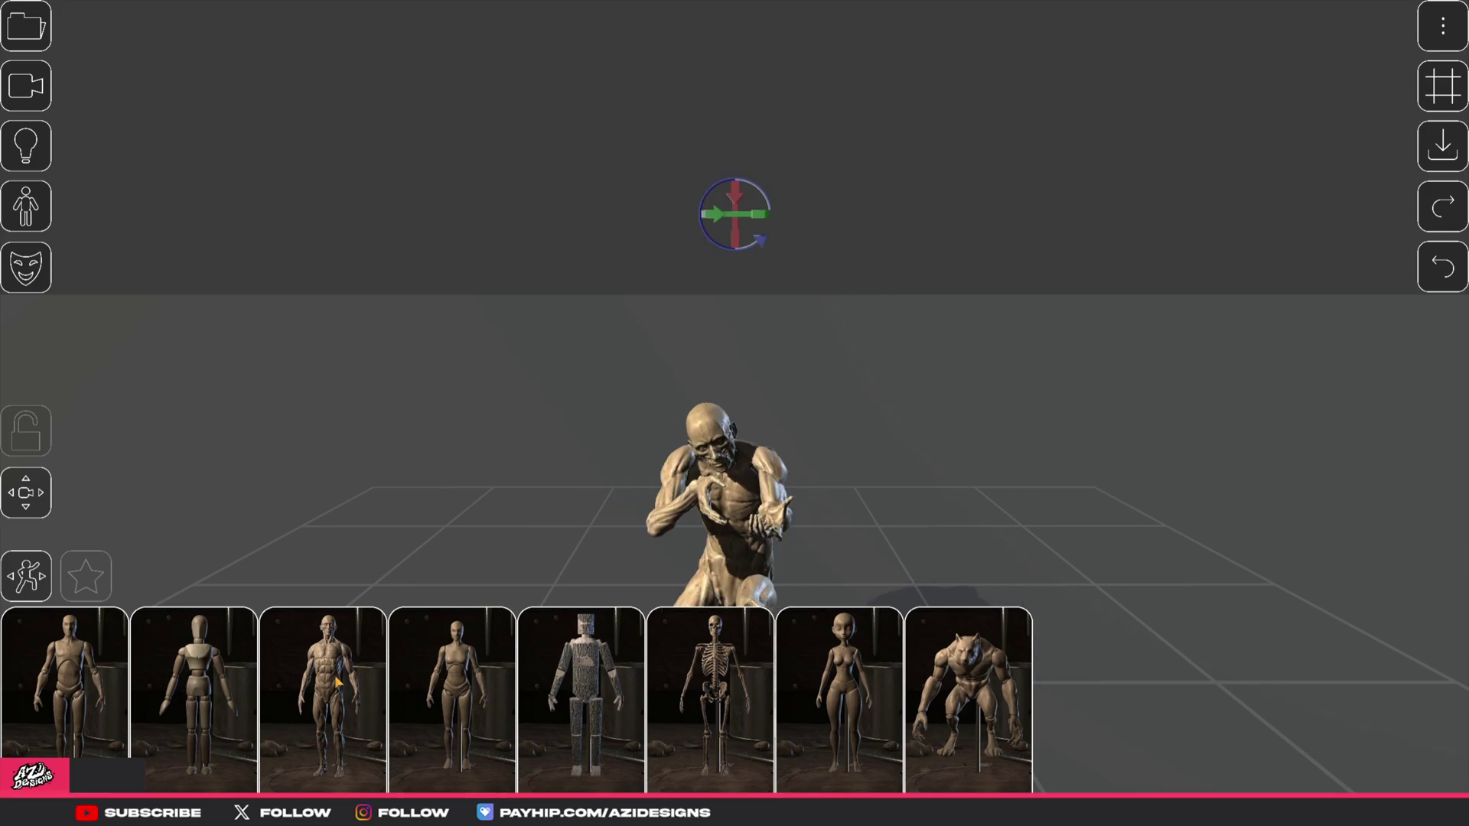
pyautogui.click(849, 580)
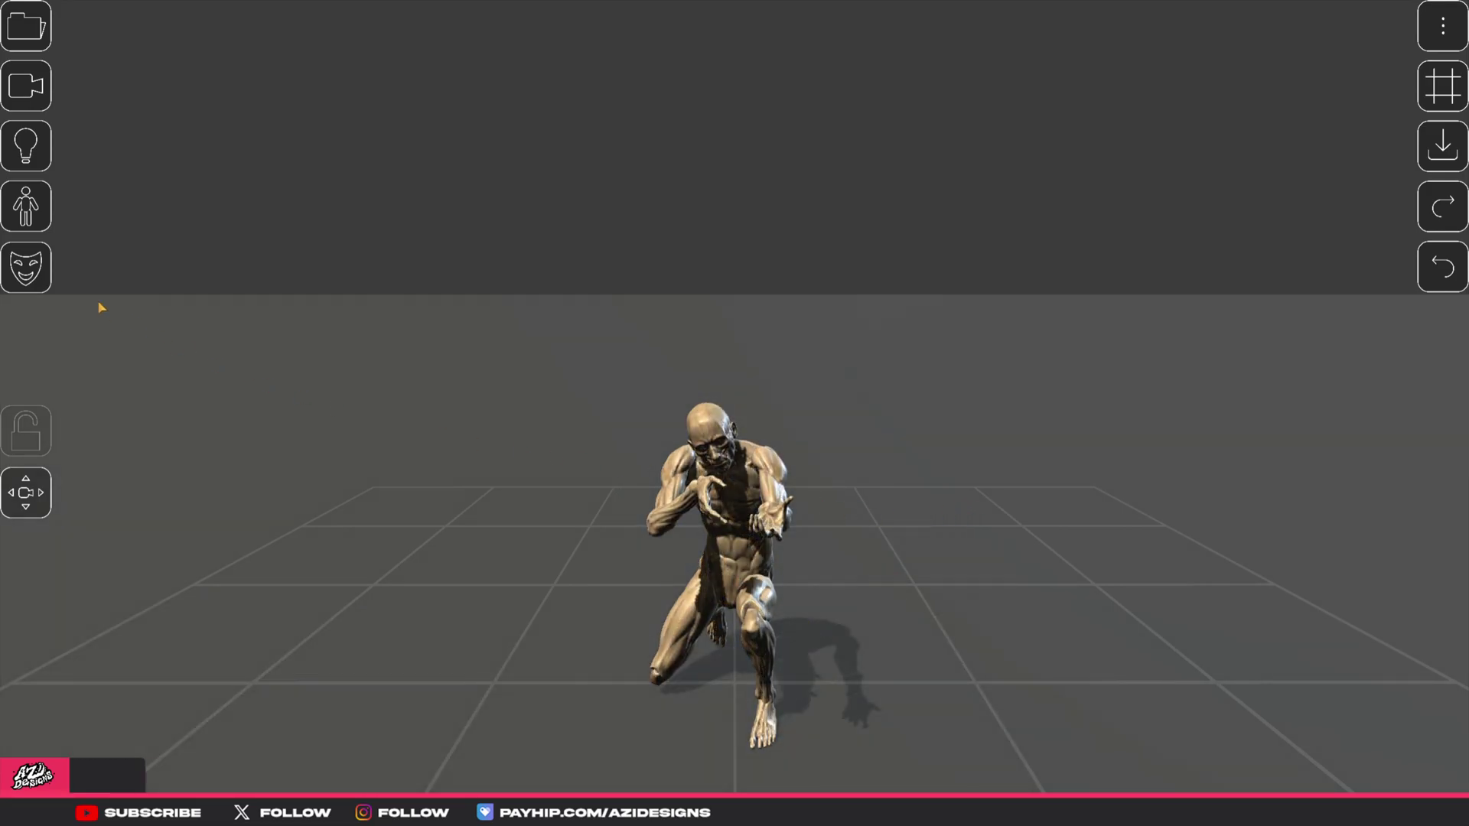
# Add the cape prop, attach it to the figure's upper chest and deselect it.
pyautogui.click(29, 272)
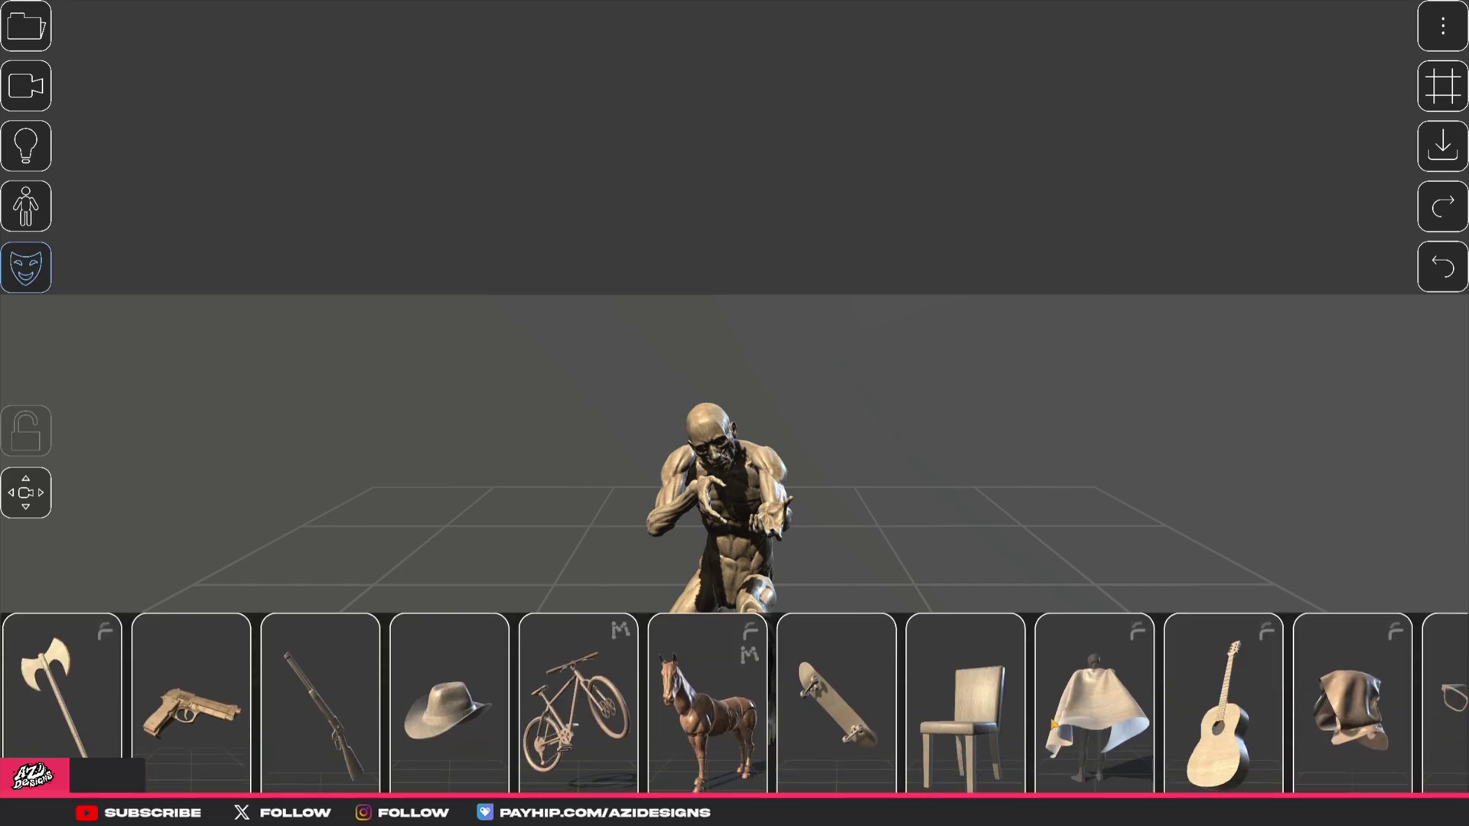
pyautogui.click(1118, 708)
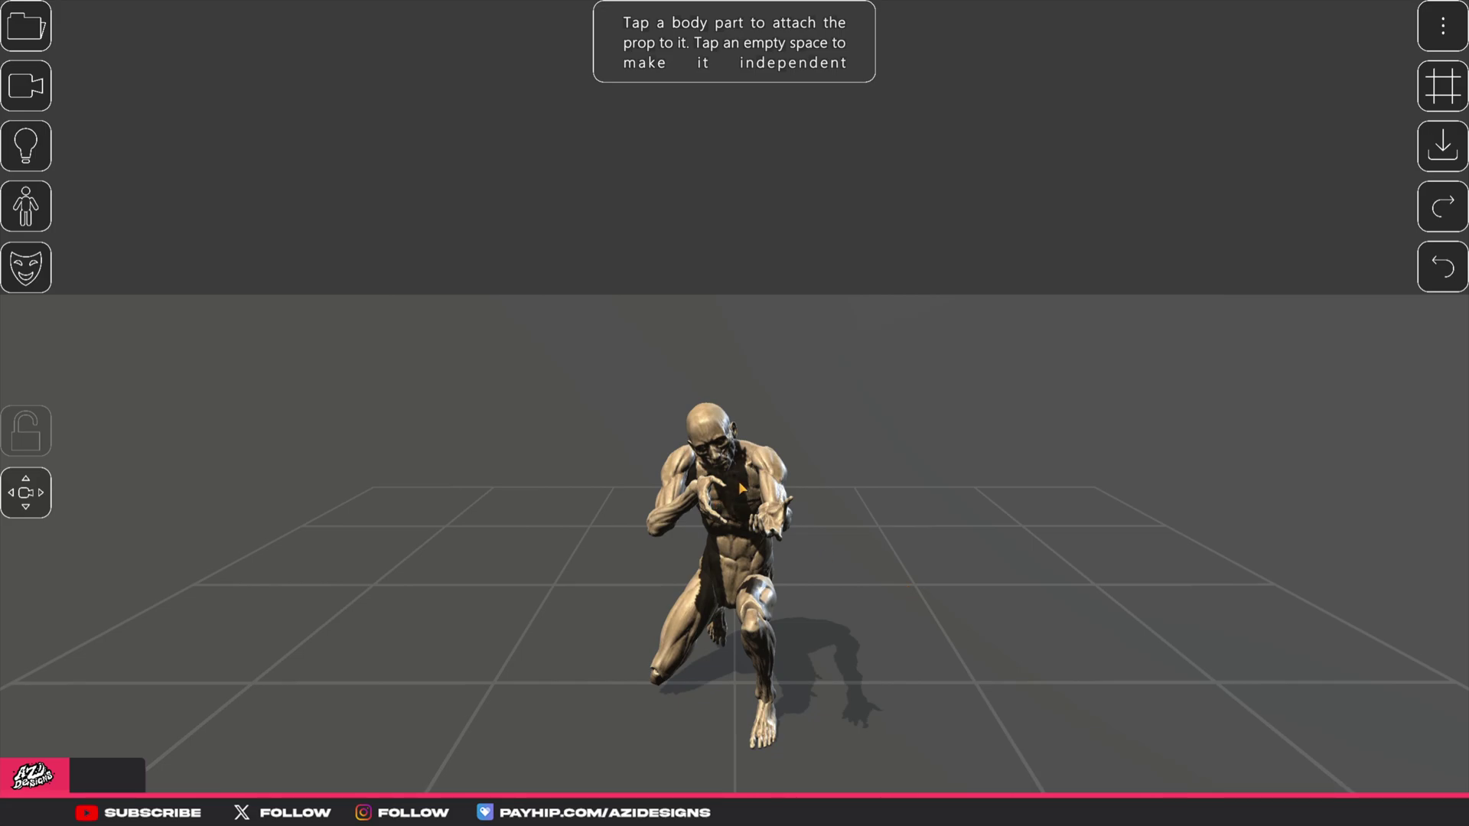
pyautogui.click(754, 454)
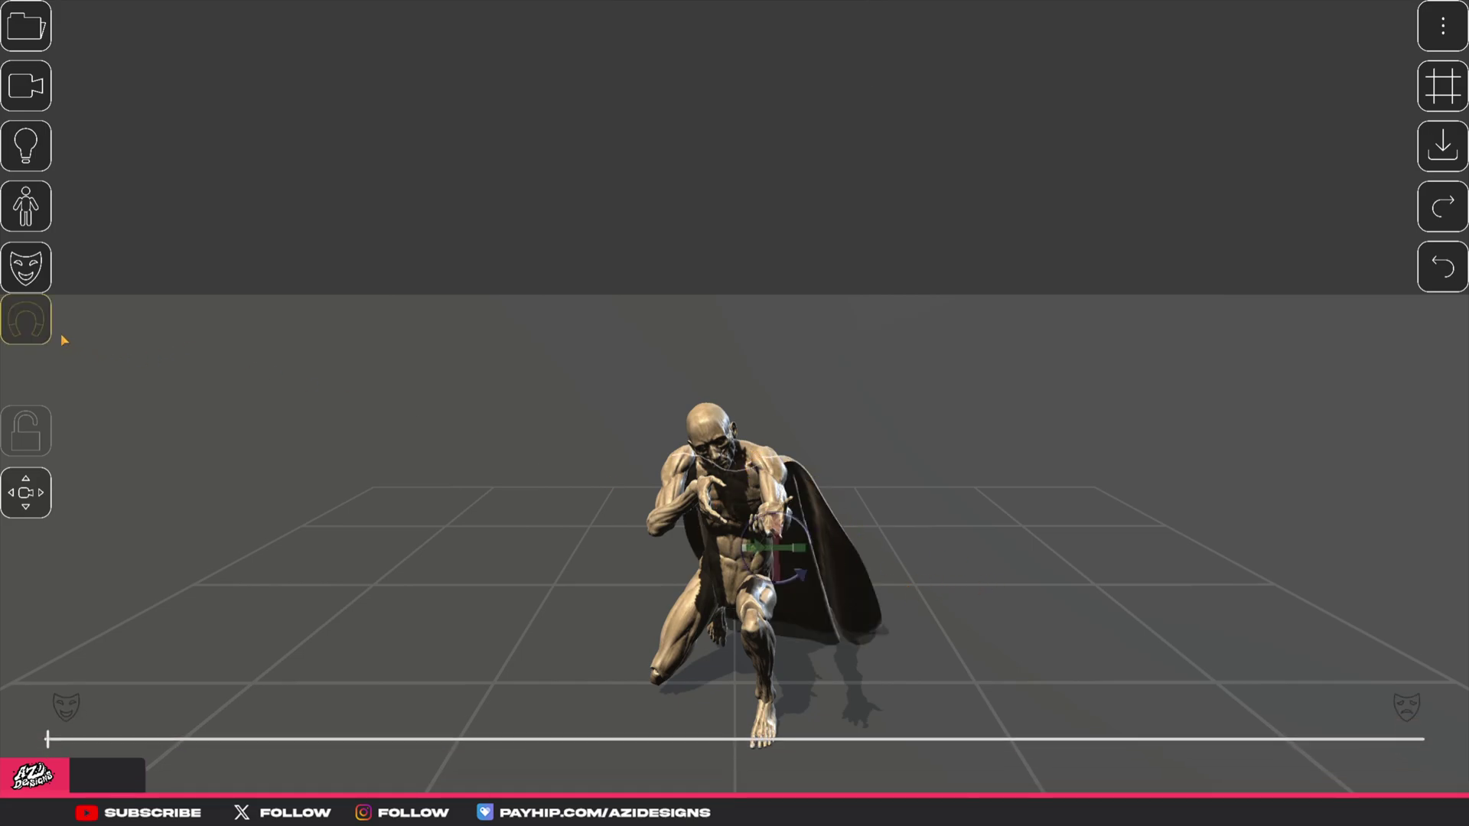
pyautogui.click(296, 348)
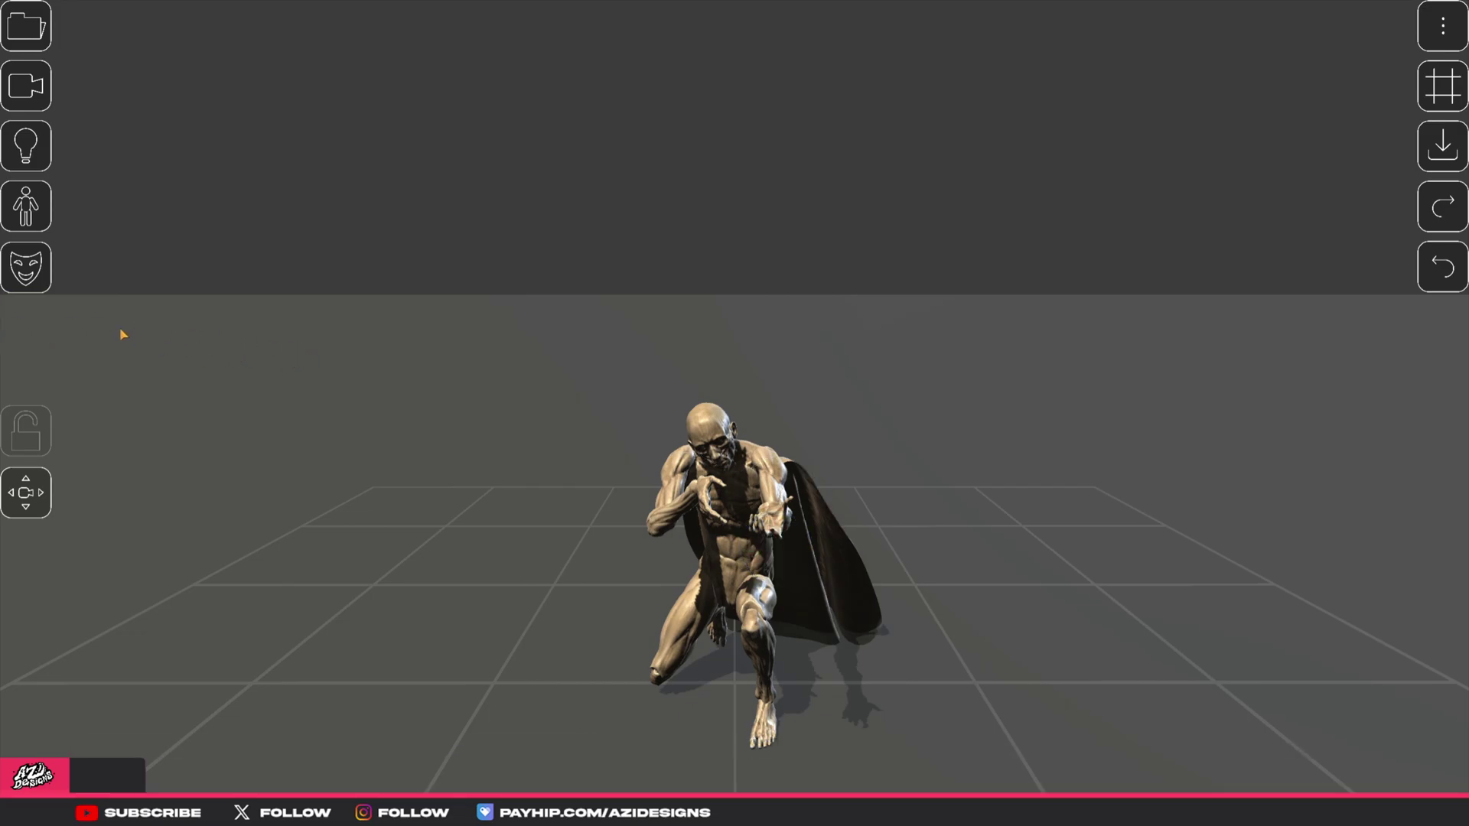
# Add the hood prop and attach it to the figure's head.
pyautogui.click(28, 281)
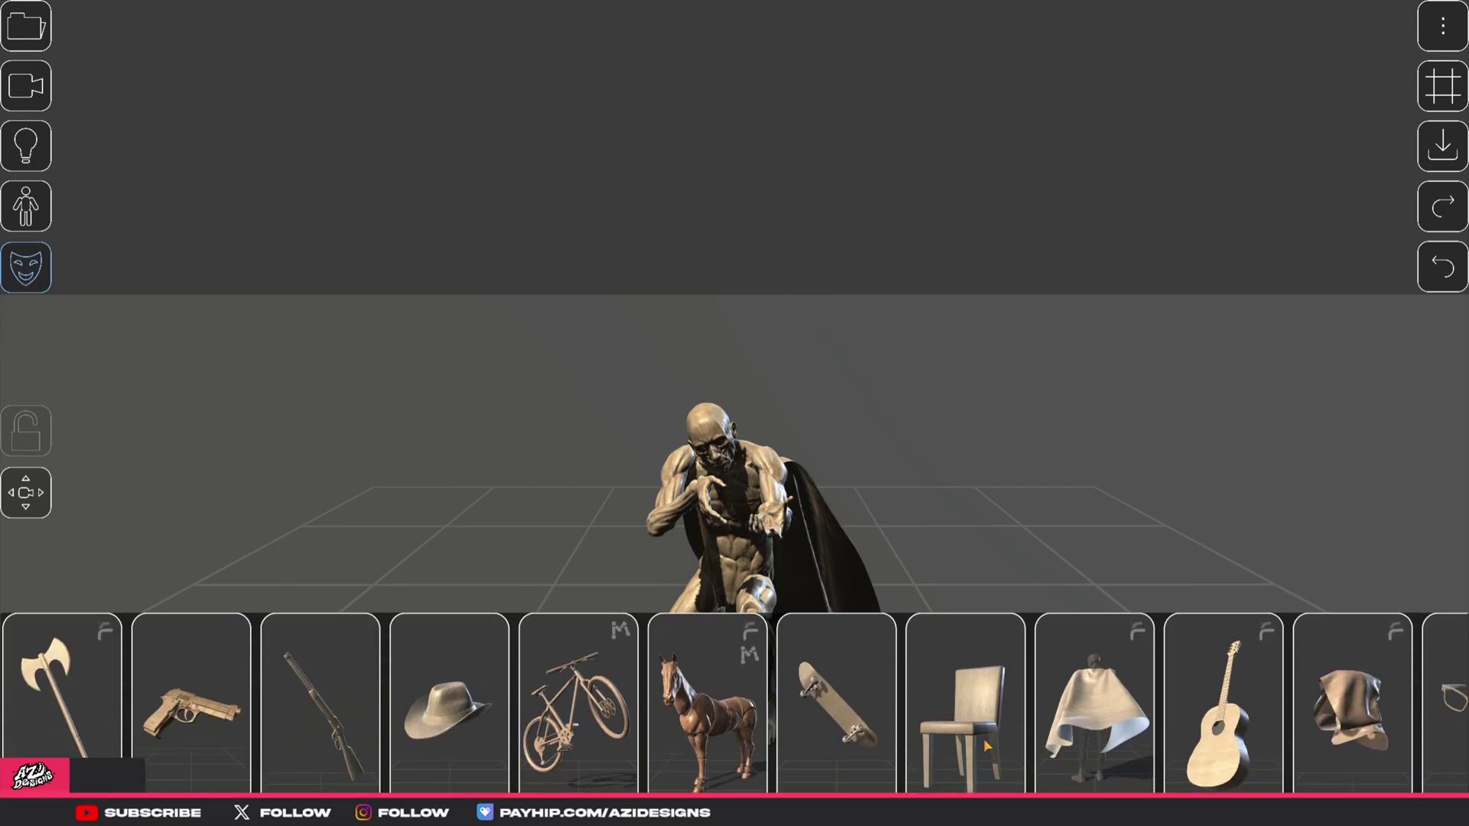
pyautogui.moveTo(987, 746); pyautogui.dragTo(811, 746)
pyautogui.click(1295, 705)
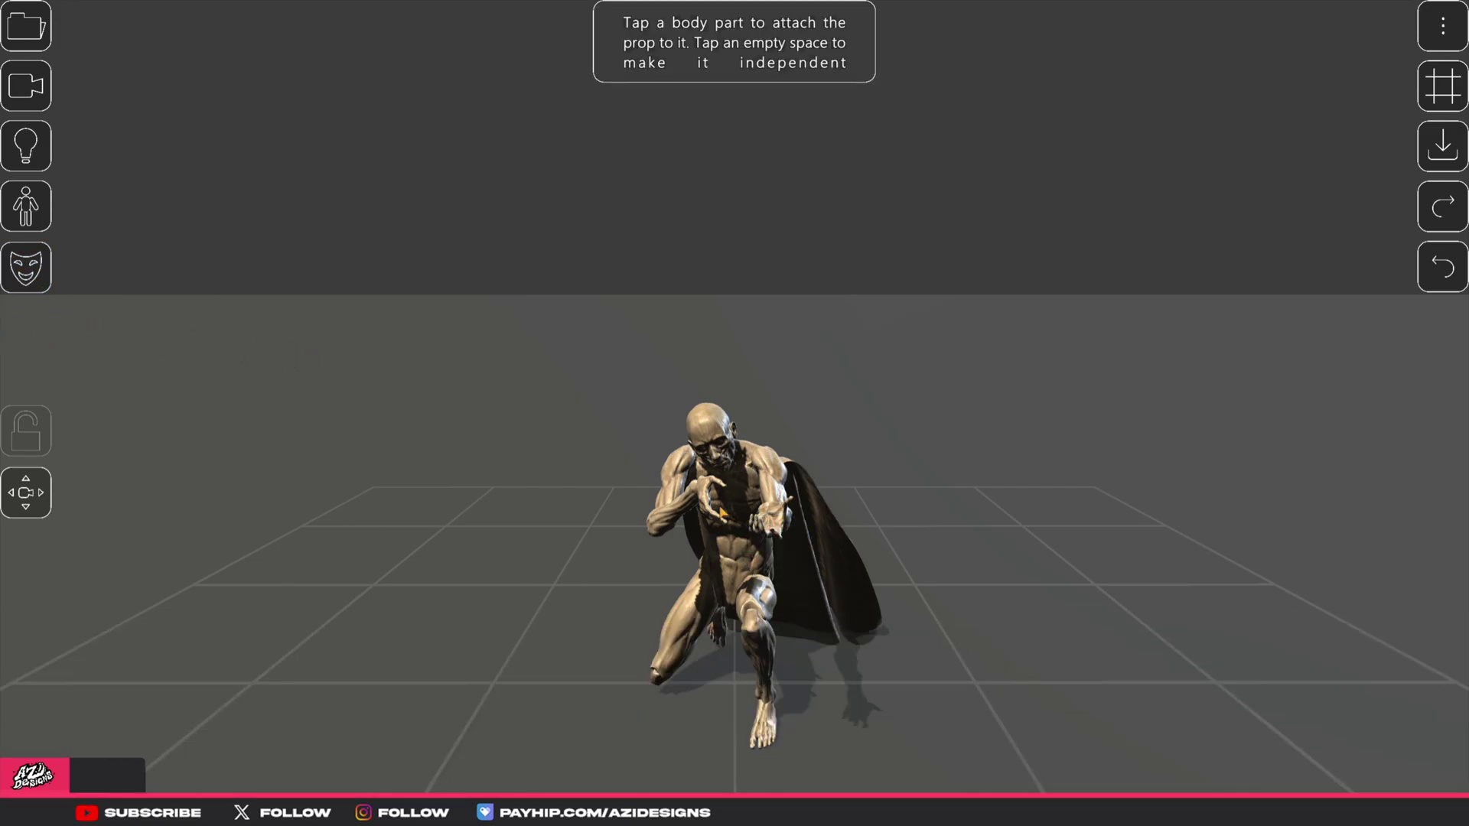
pyautogui.click(706, 426)
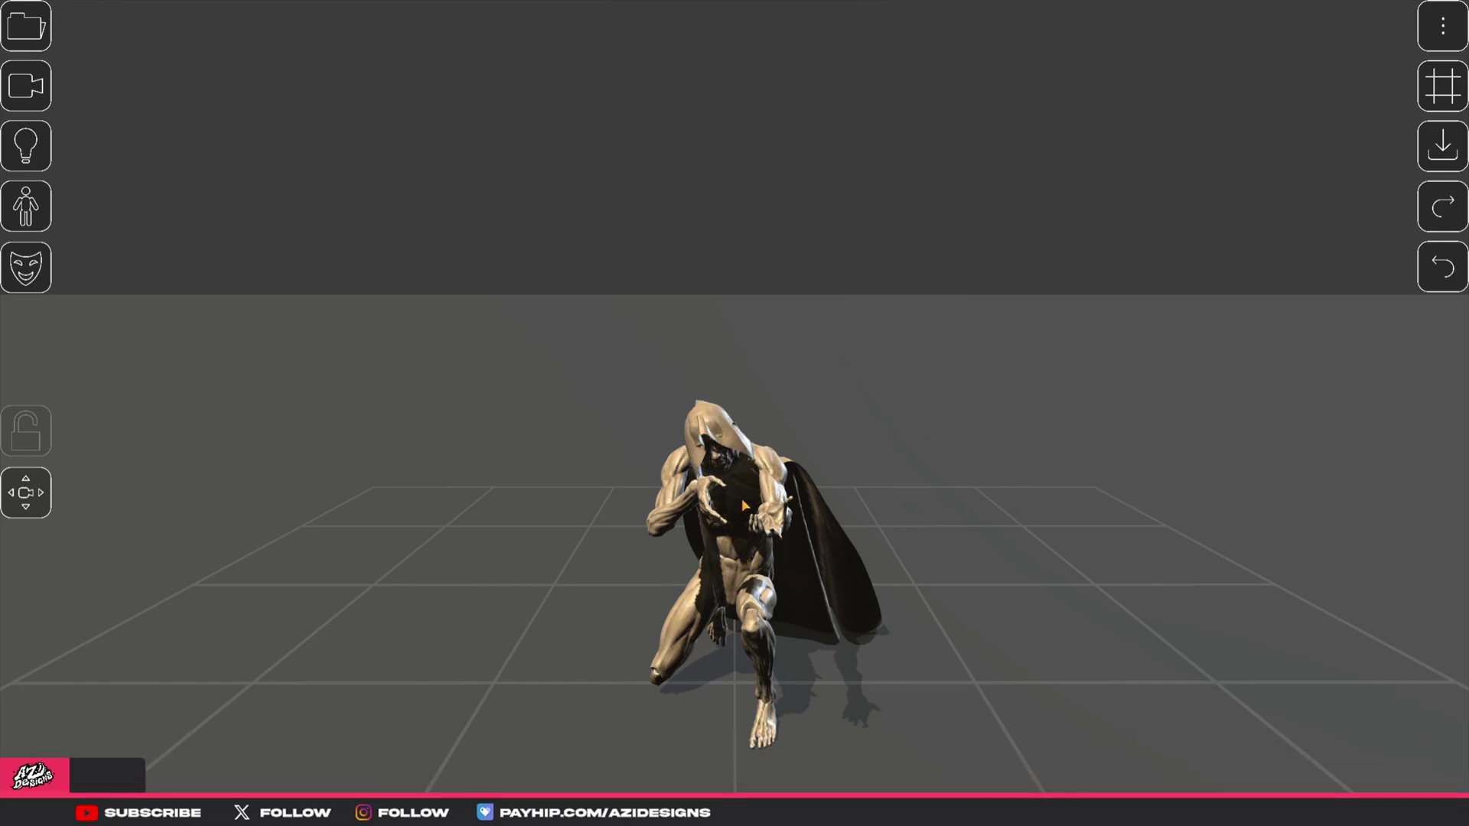
# Select the figure's torso, swap its body for the first archetype, the standard male mannequin, and deselect it.
pyautogui.click(38, 198)
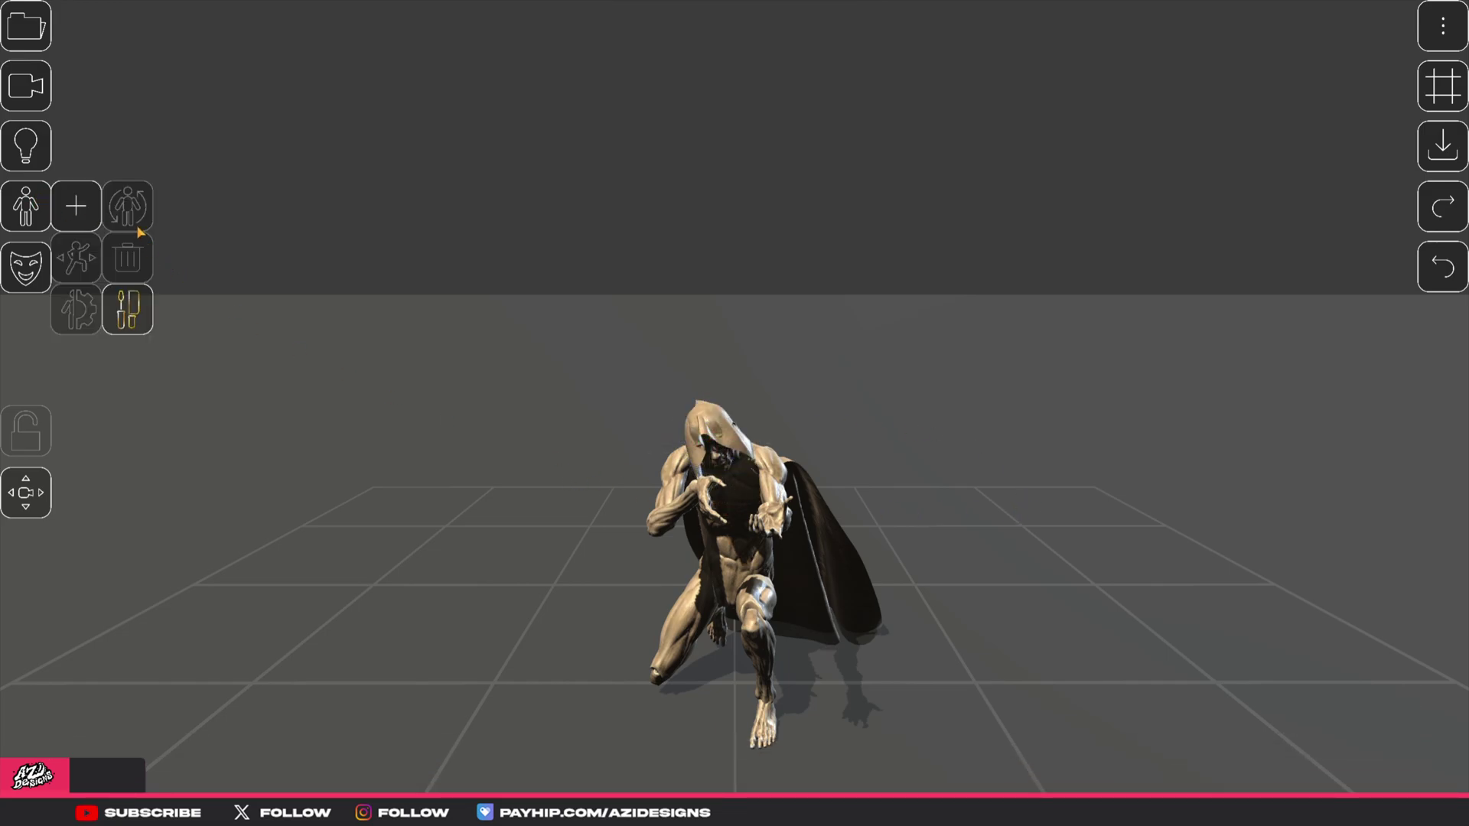
pyautogui.click(748, 556)
pyautogui.click(26, 206)
pyautogui.click(76, 206)
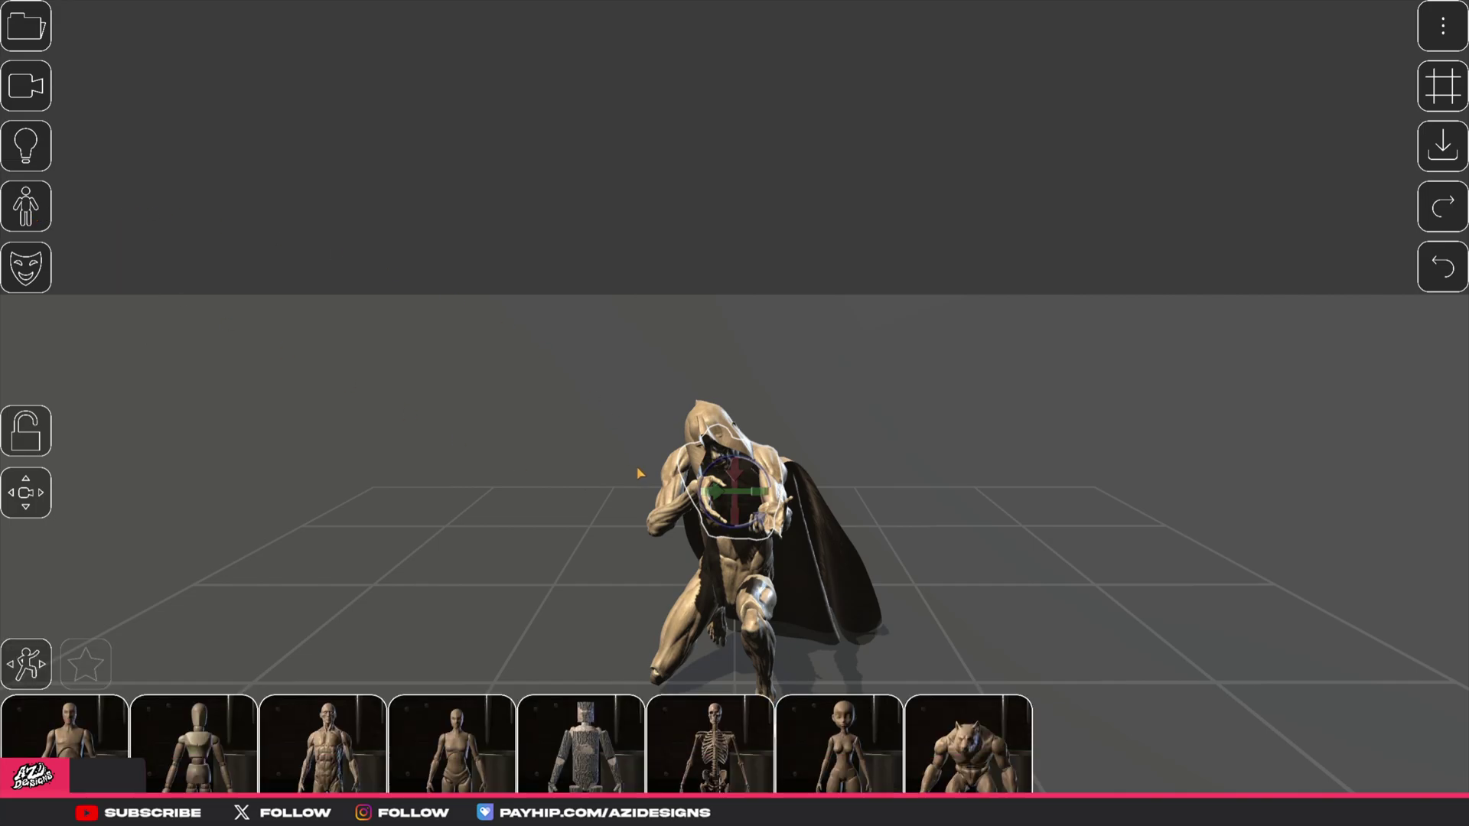
pyautogui.click(93, 691)
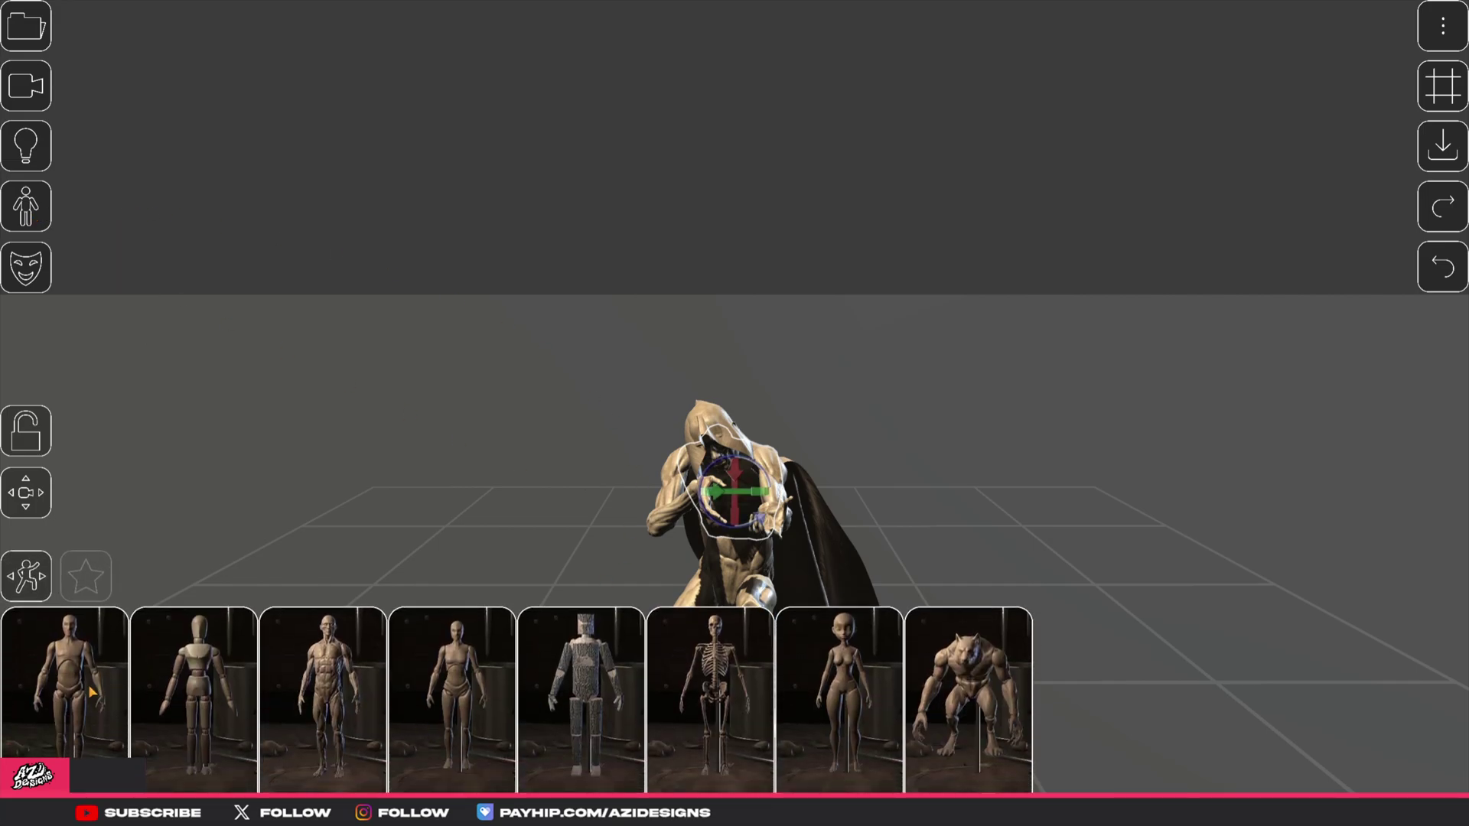
pyautogui.click(1028, 594)
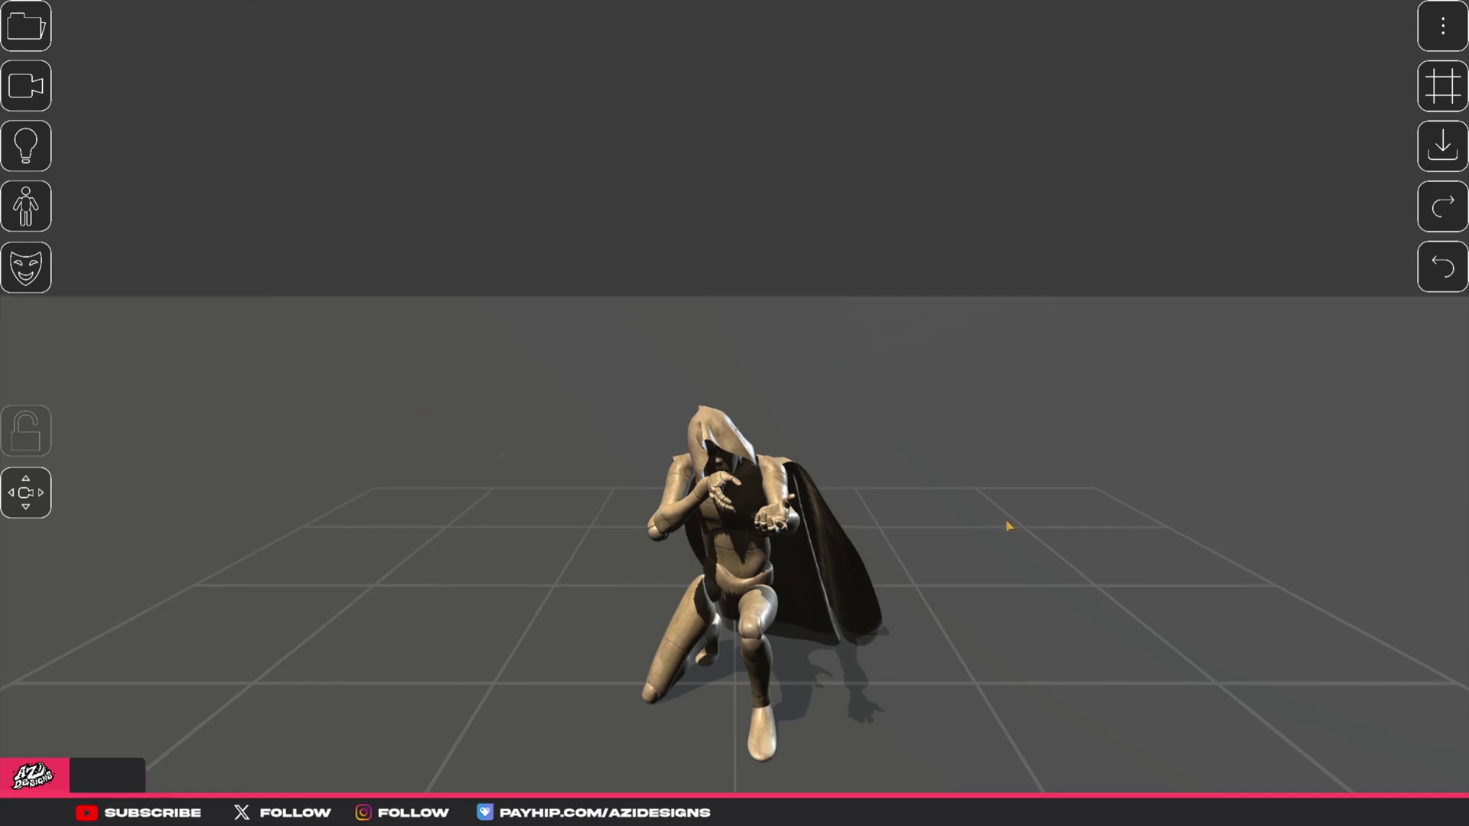
# Redirect the main light on the mannequin, set its colour to white (FFFFFFFF) and close the light settings.
pyautogui.click(26, 145)
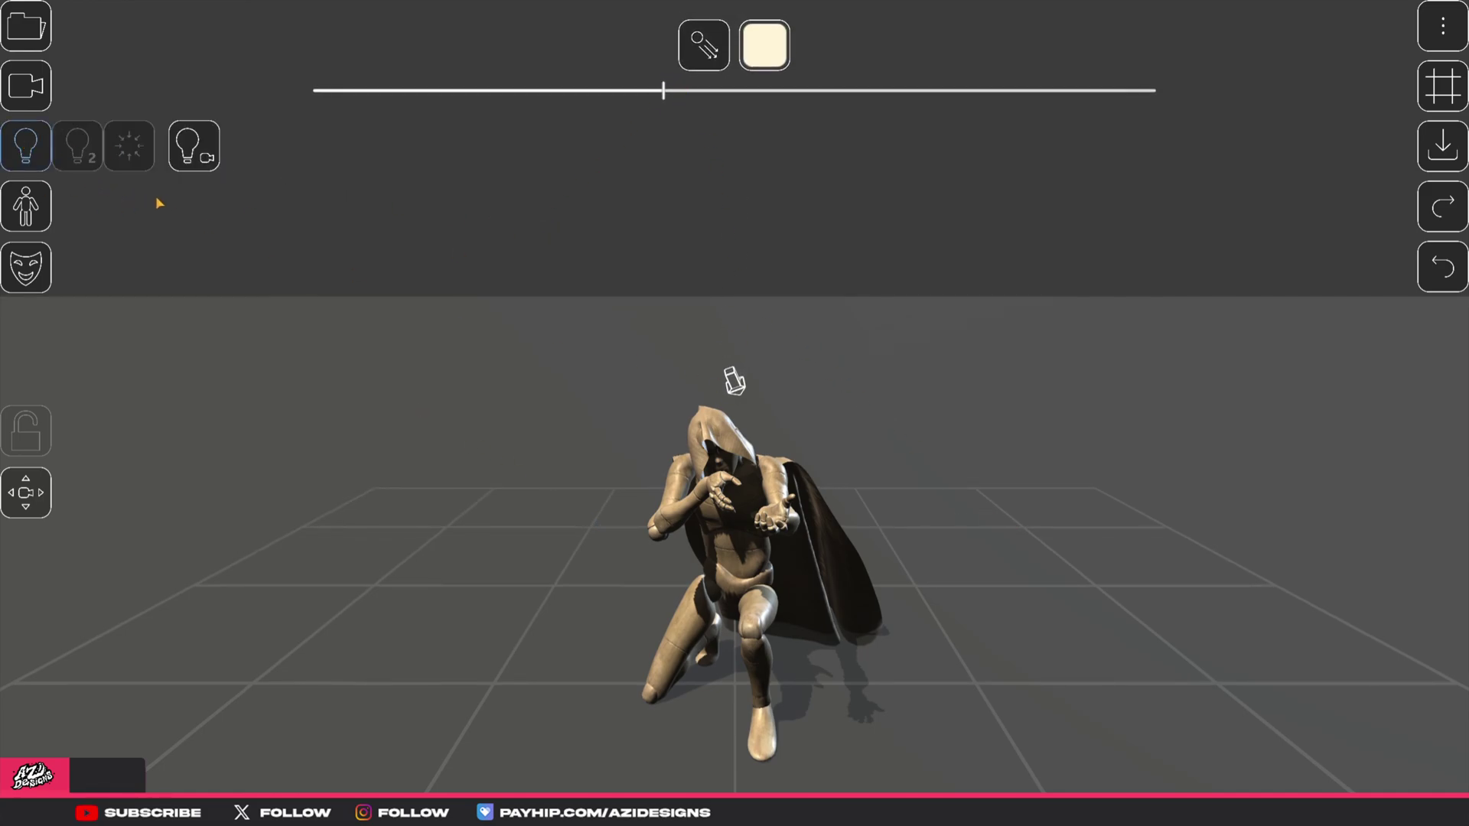
pyautogui.moveTo(744, 394)
pyautogui.mouseDown()
pyautogui.moveTo(575, 419)
pyautogui.moveTo(921, 459)
pyautogui.moveTo(626, 561)
pyautogui.moveTo(636, 600)
pyautogui.moveTo(643, 577)
pyautogui.moveTo(579, 510)
pyautogui.moveTo(597, 548)
pyautogui.moveTo(668, 485)
pyautogui.mouseUp()
pyautogui.click(766, 43)
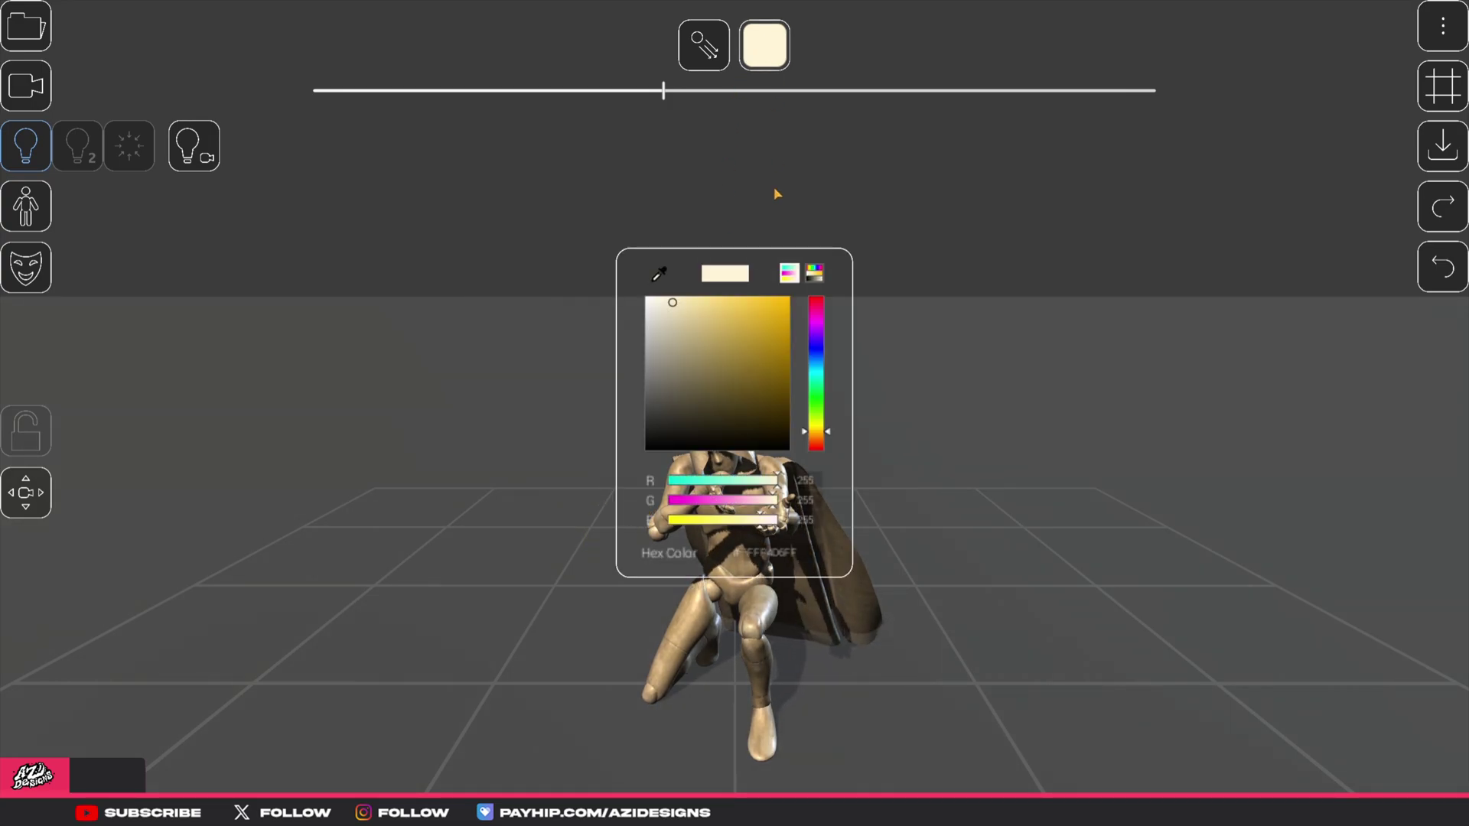
pyautogui.moveTo(823, 329); pyautogui.dragTo(603, 273)
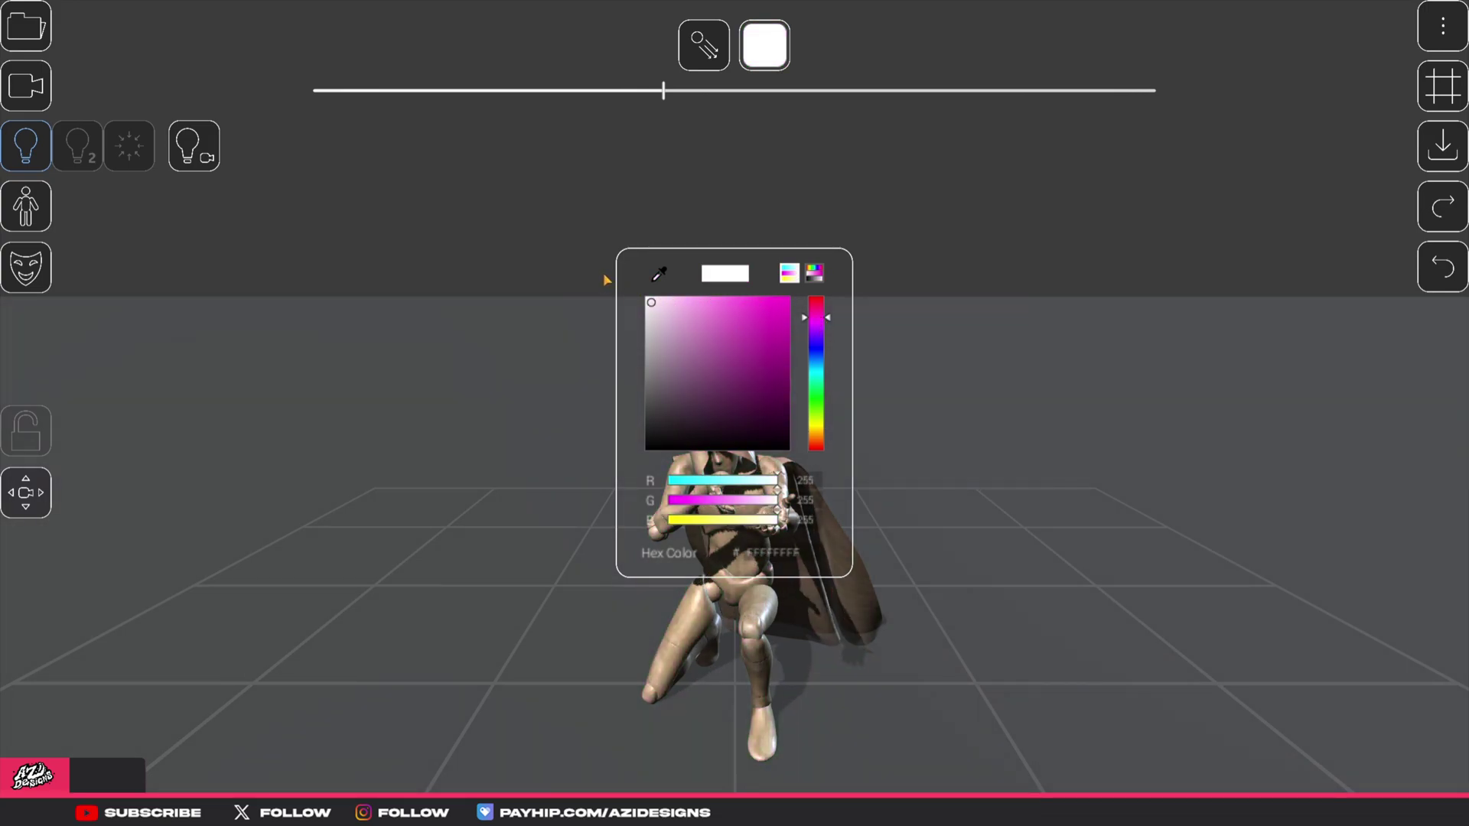
pyautogui.click(913, 495)
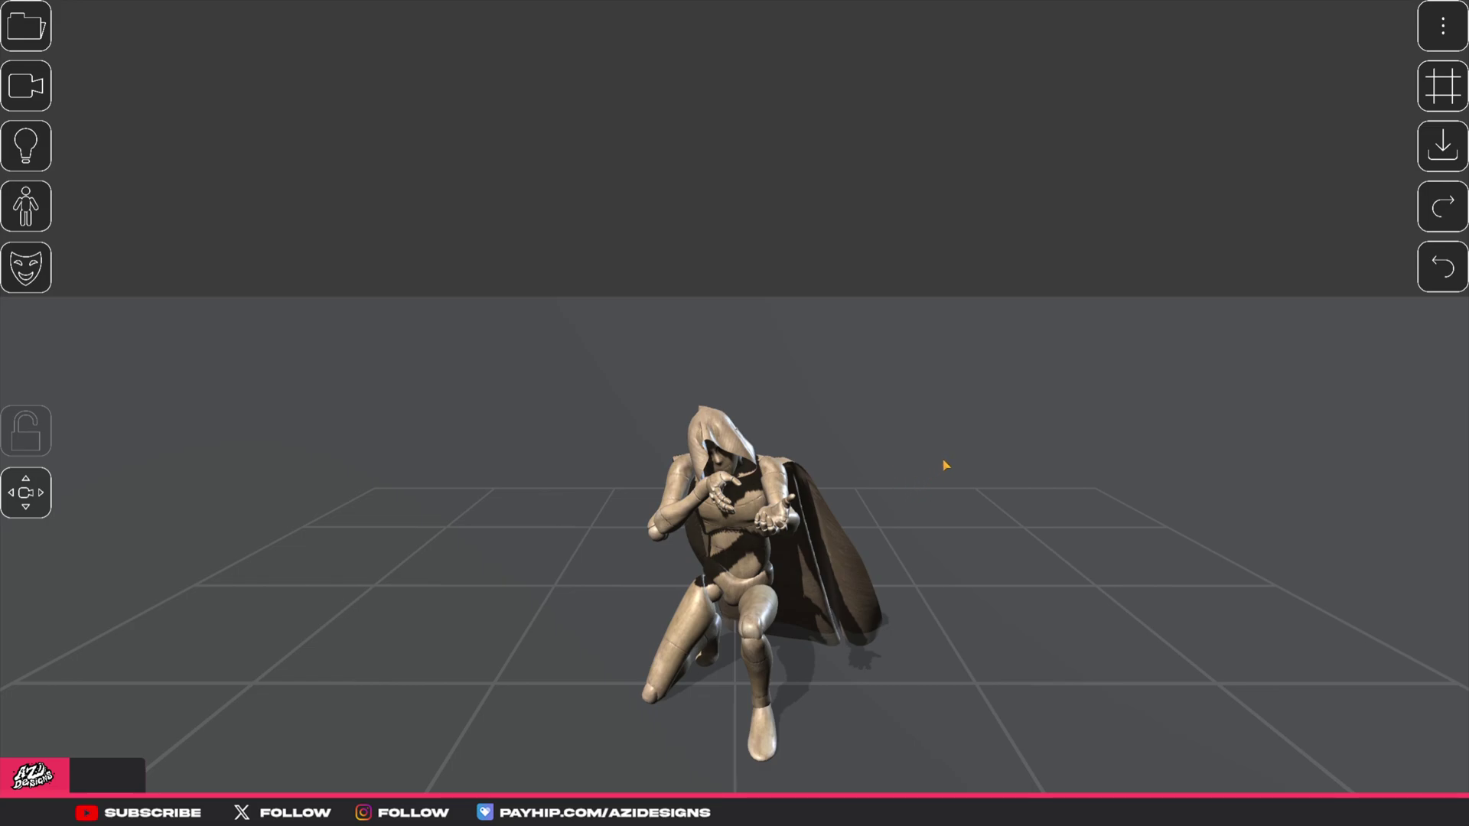
# Open the Genesis Workshop for building custom mannequins and dismiss its introduction.
pyautogui.click(43, 207)
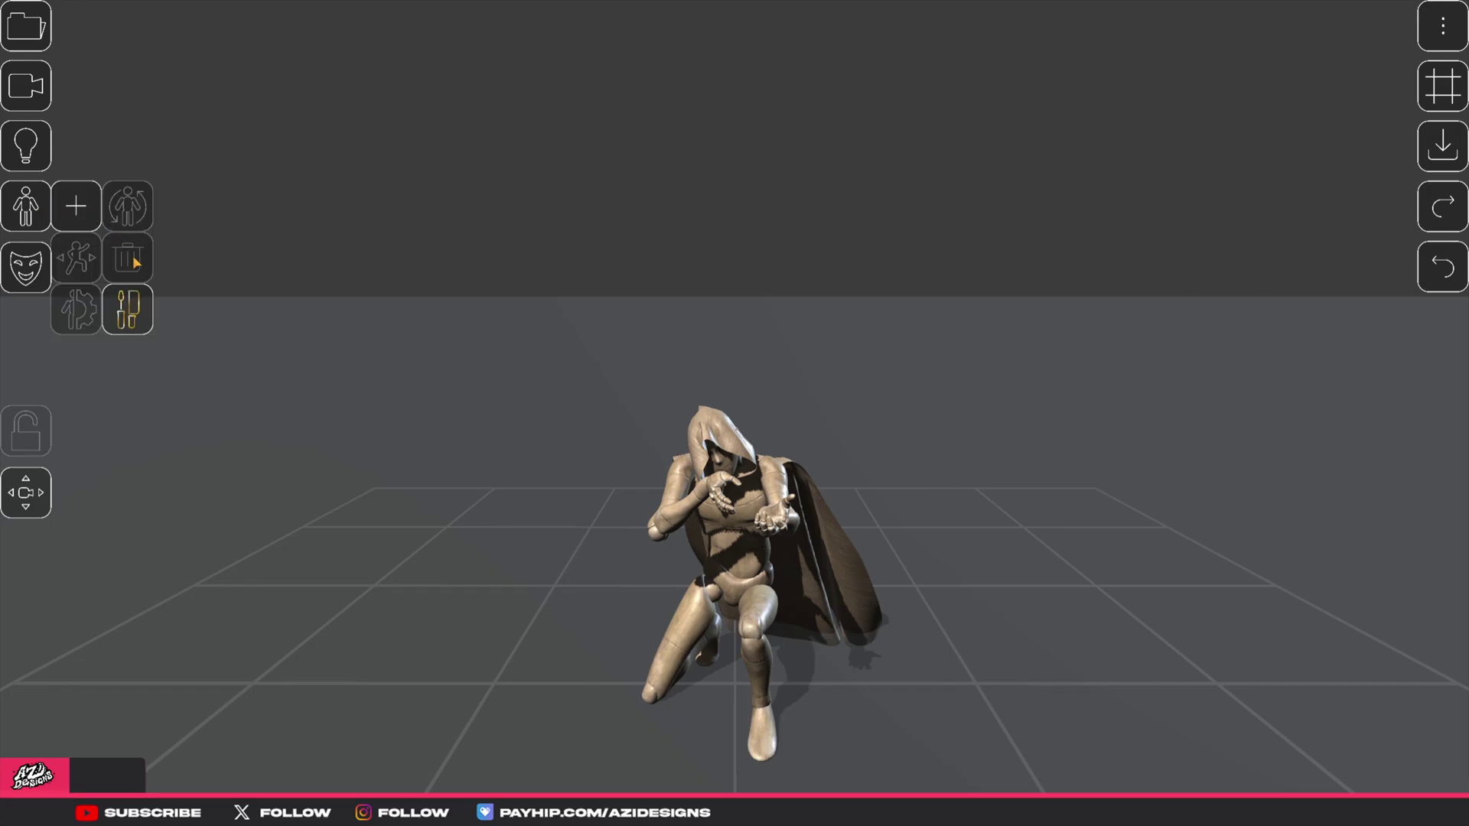
pyautogui.click(134, 310)
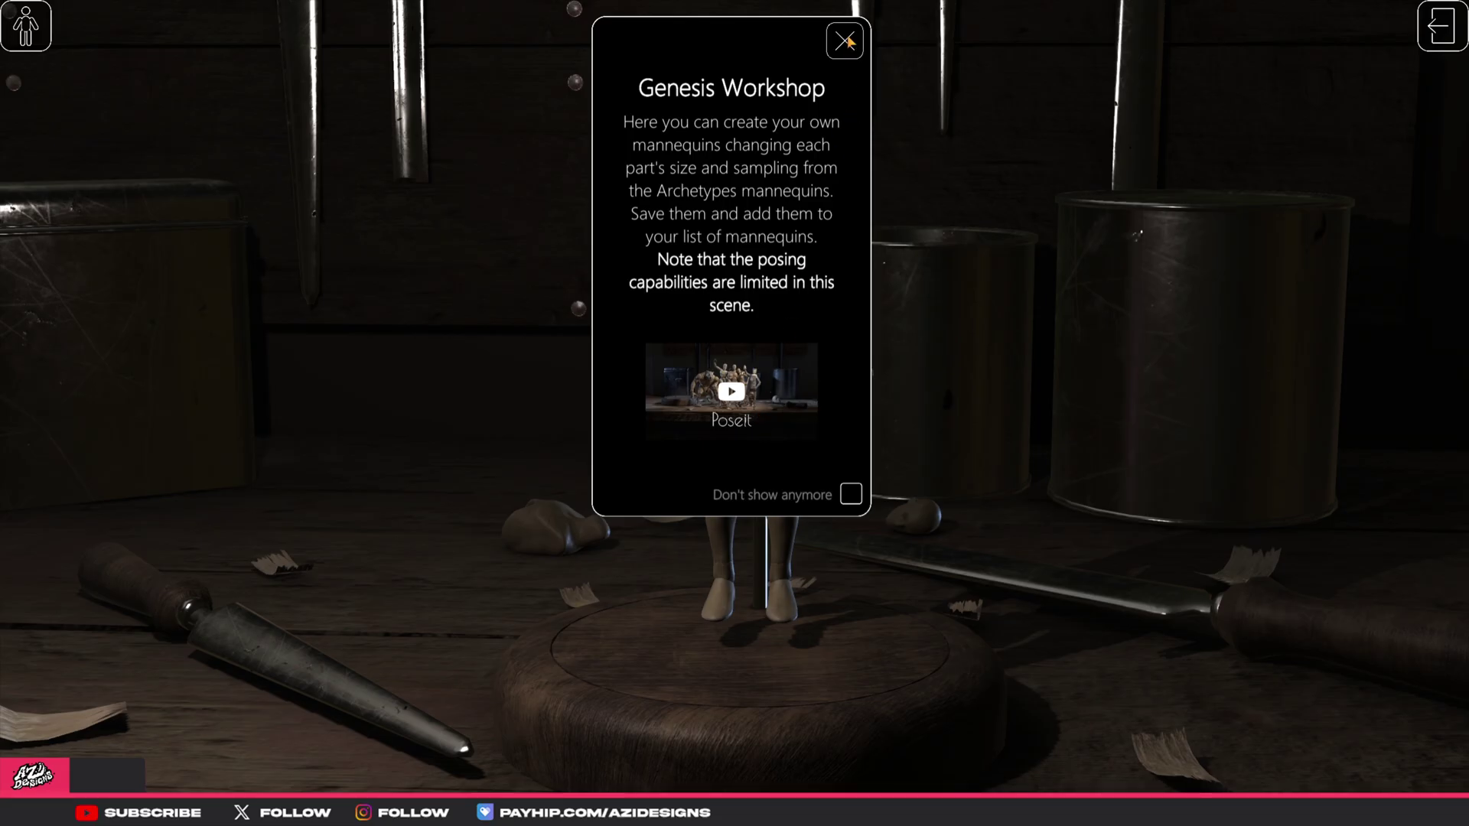
pyautogui.click(846, 41)
# Swap the workshop mannequin's torso, head and pelvis parts for those of the skeleton archetype.
pyautogui.click(26, 26)
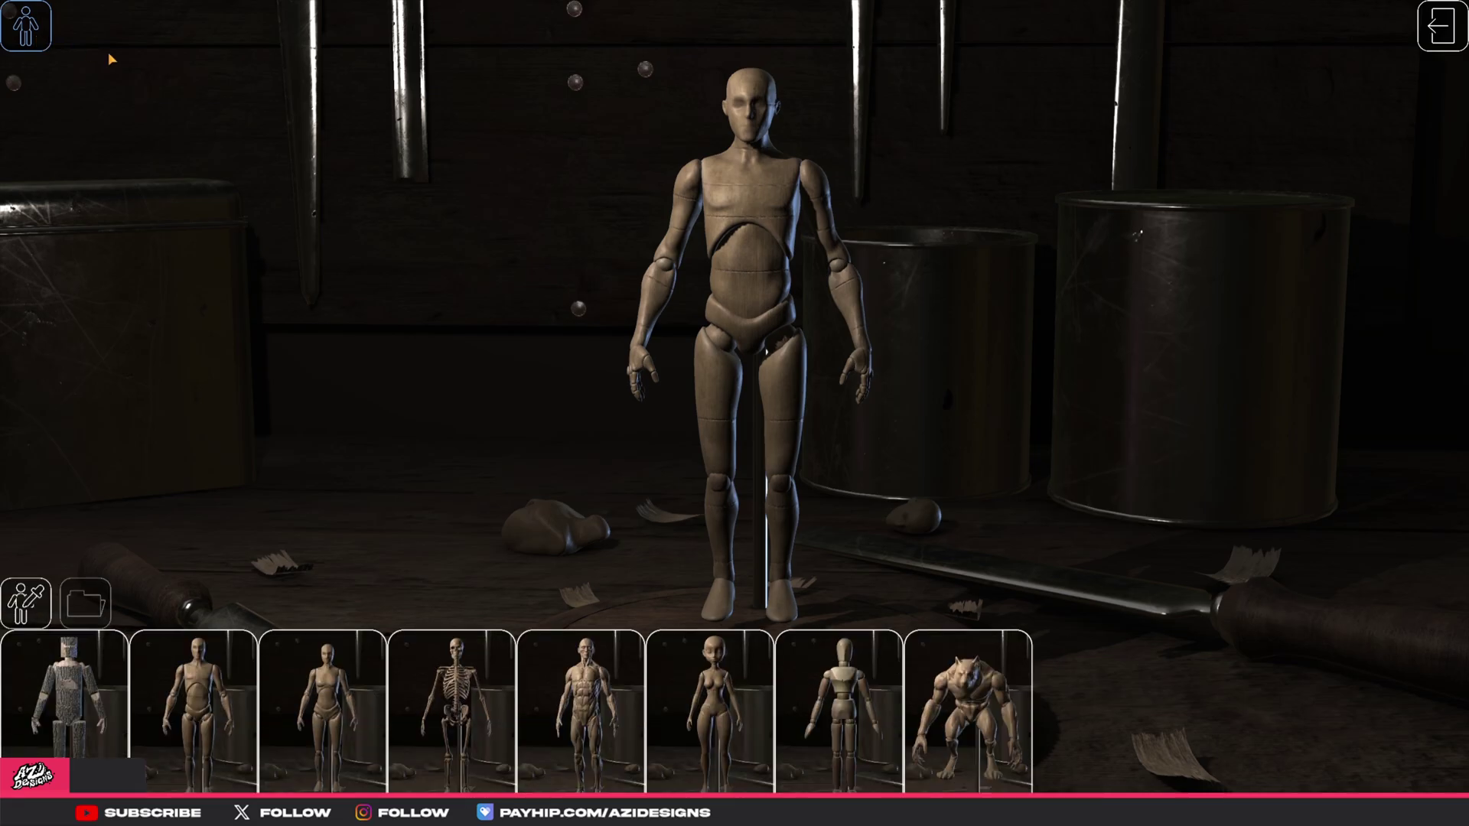
pyautogui.click(442, 679)
pyautogui.click(758, 279)
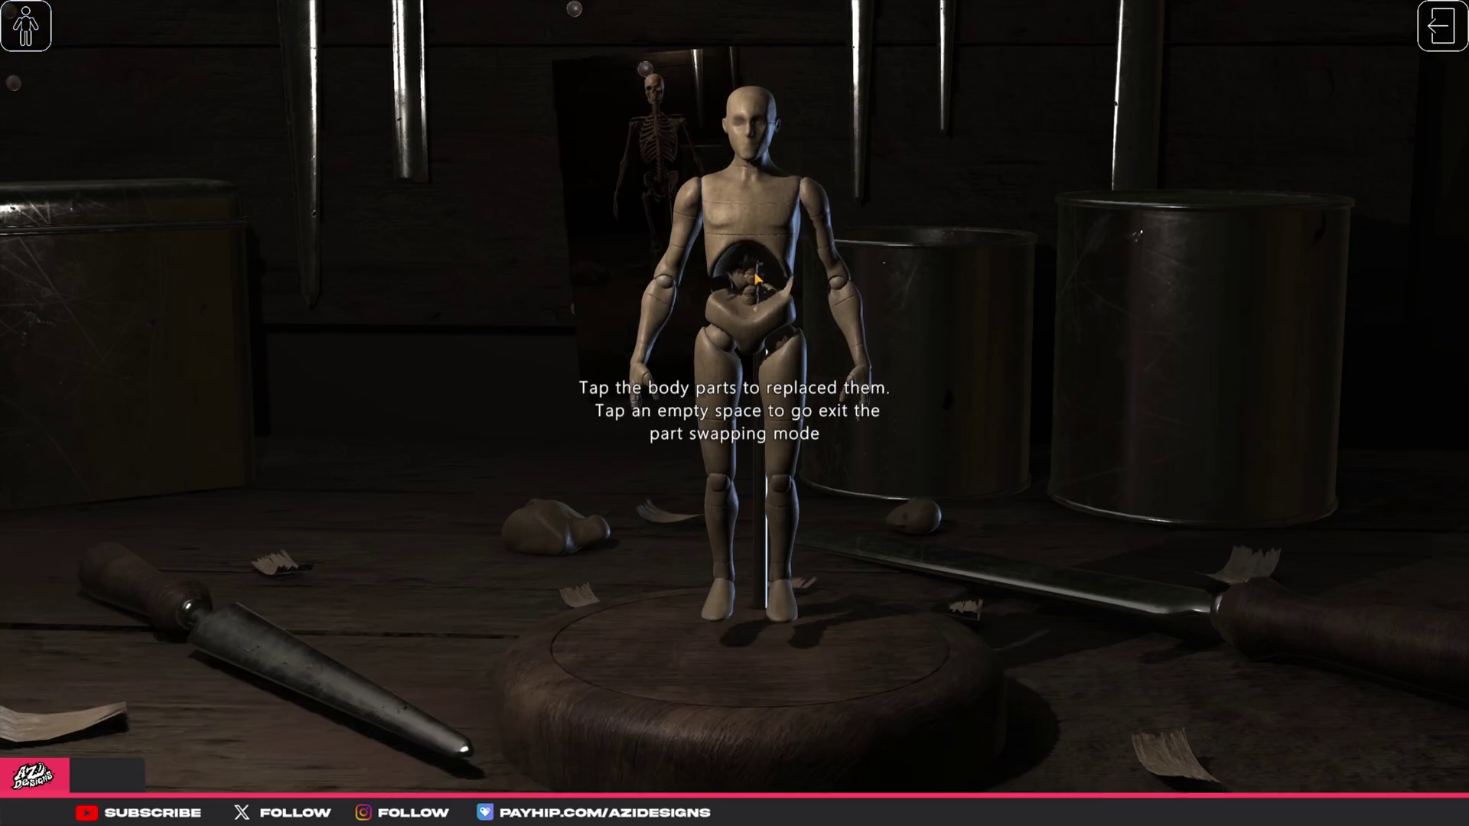
pyautogui.click(754, 119)
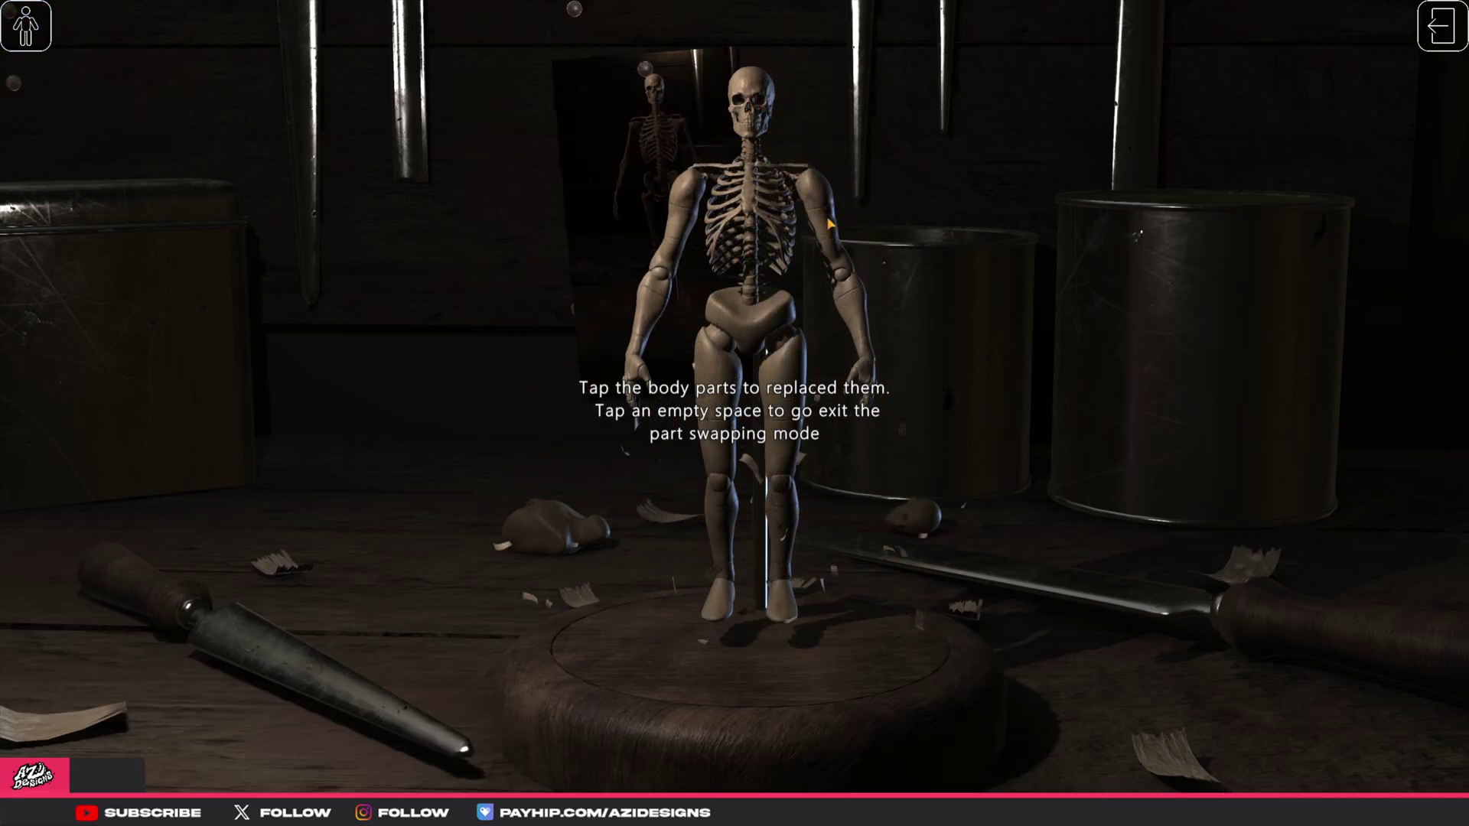
pyautogui.click(768, 348)
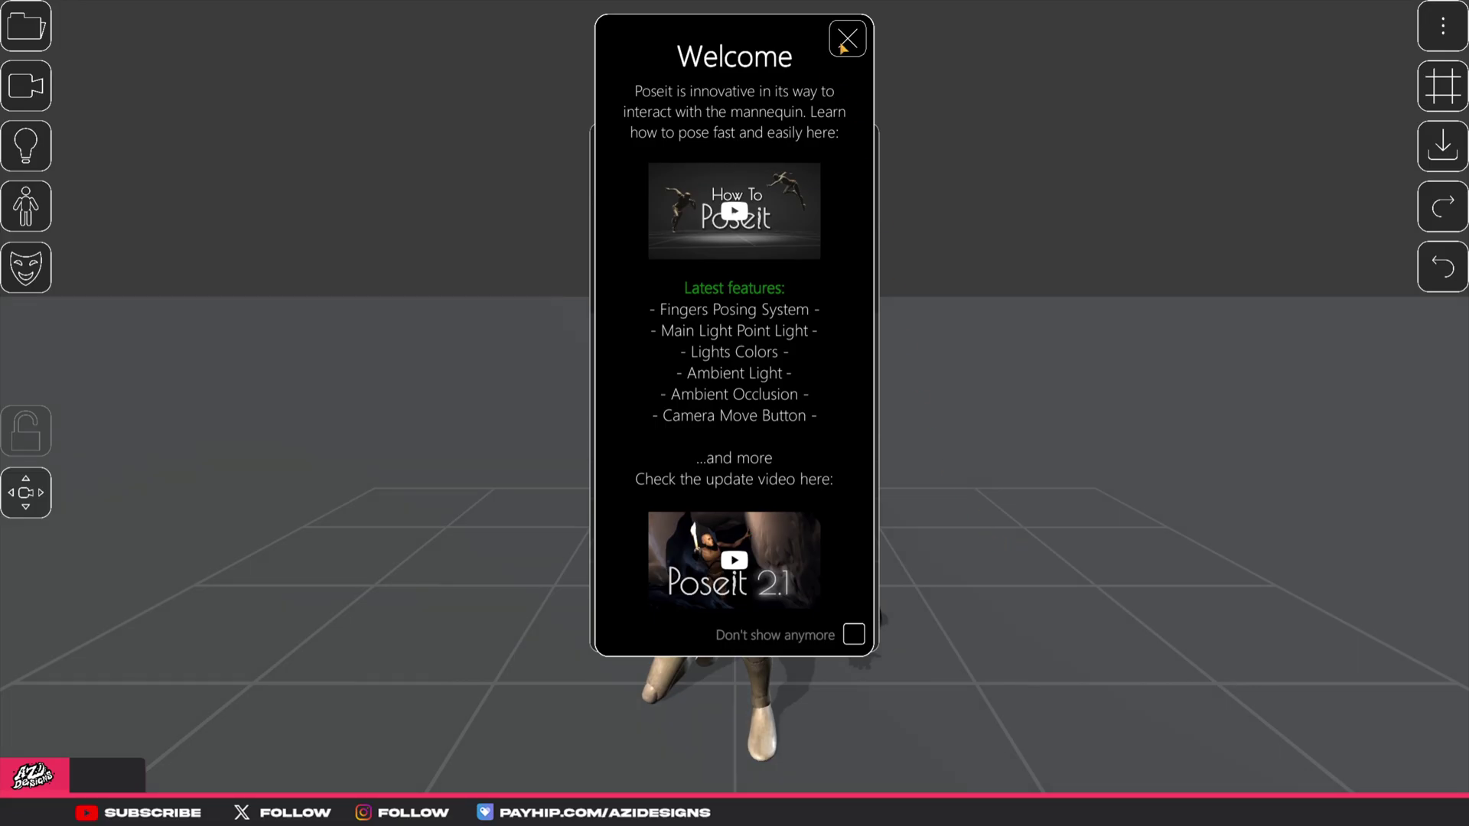
# Dismiss the welcome message and the autosaved scene prompt, and export the hooded figure's scene as an image.
pyautogui.click(844, 44)
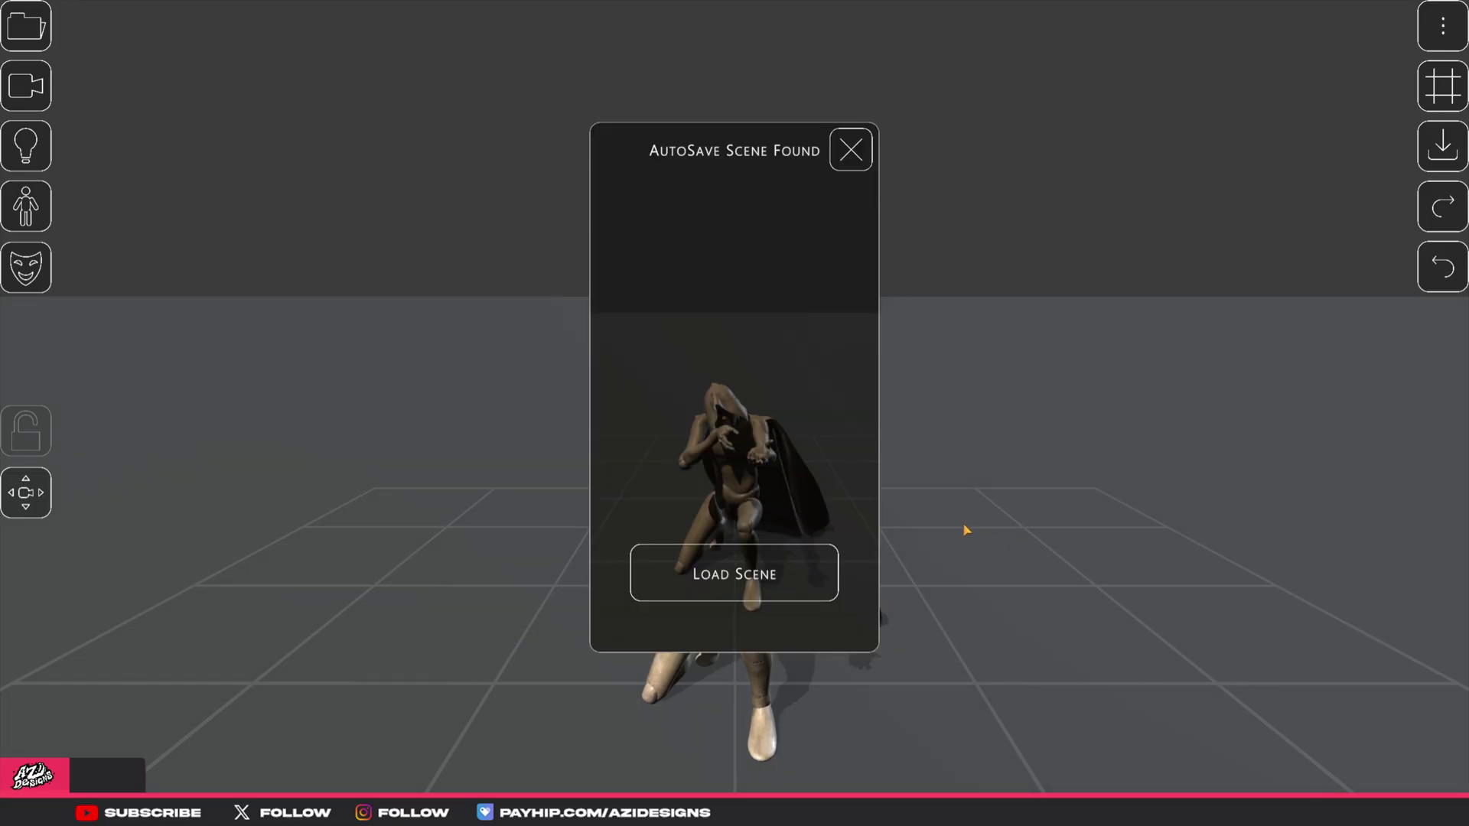
pyautogui.click(852, 150)
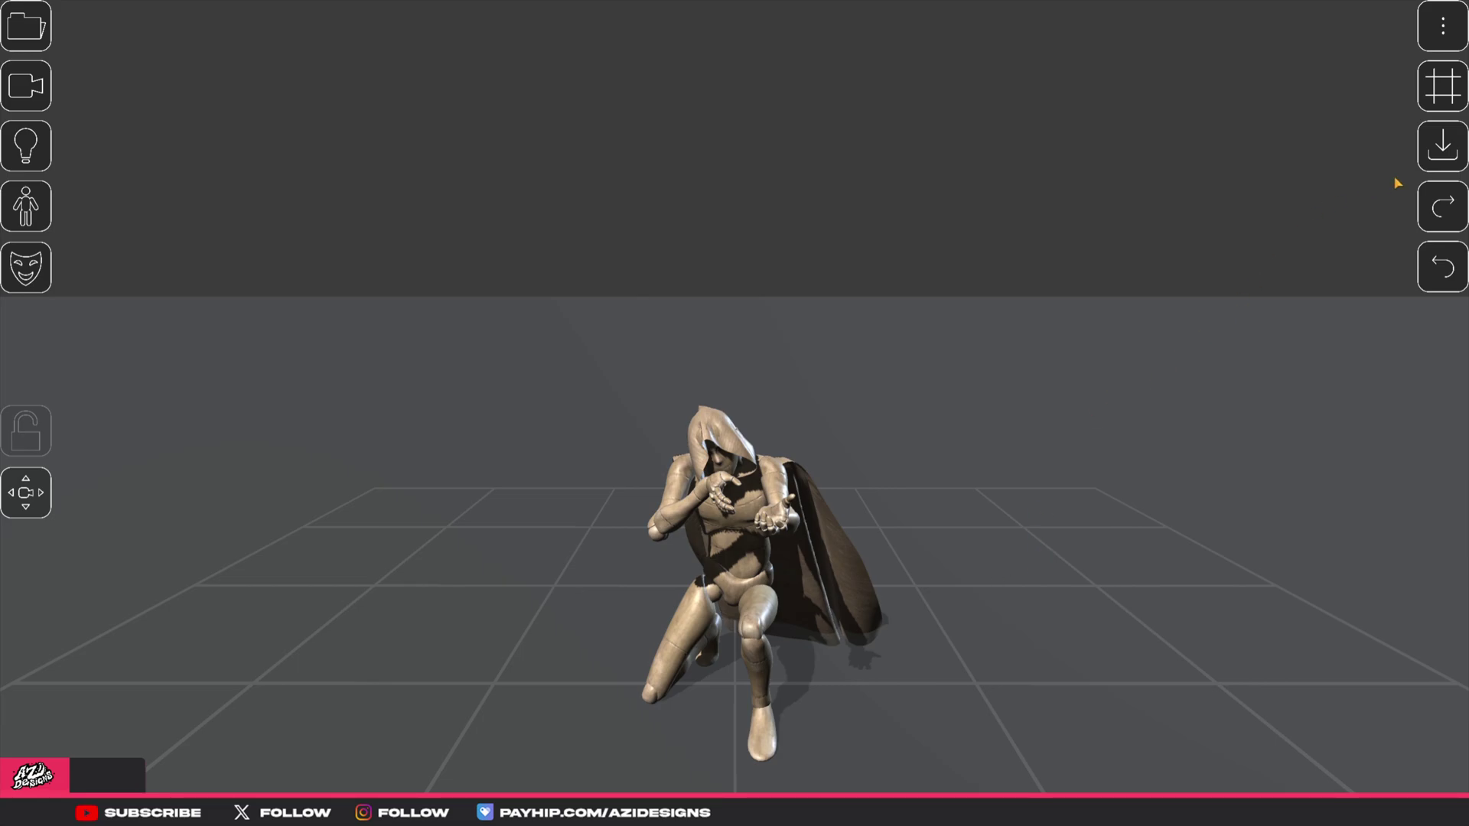
pyautogui.click(1432, 163)
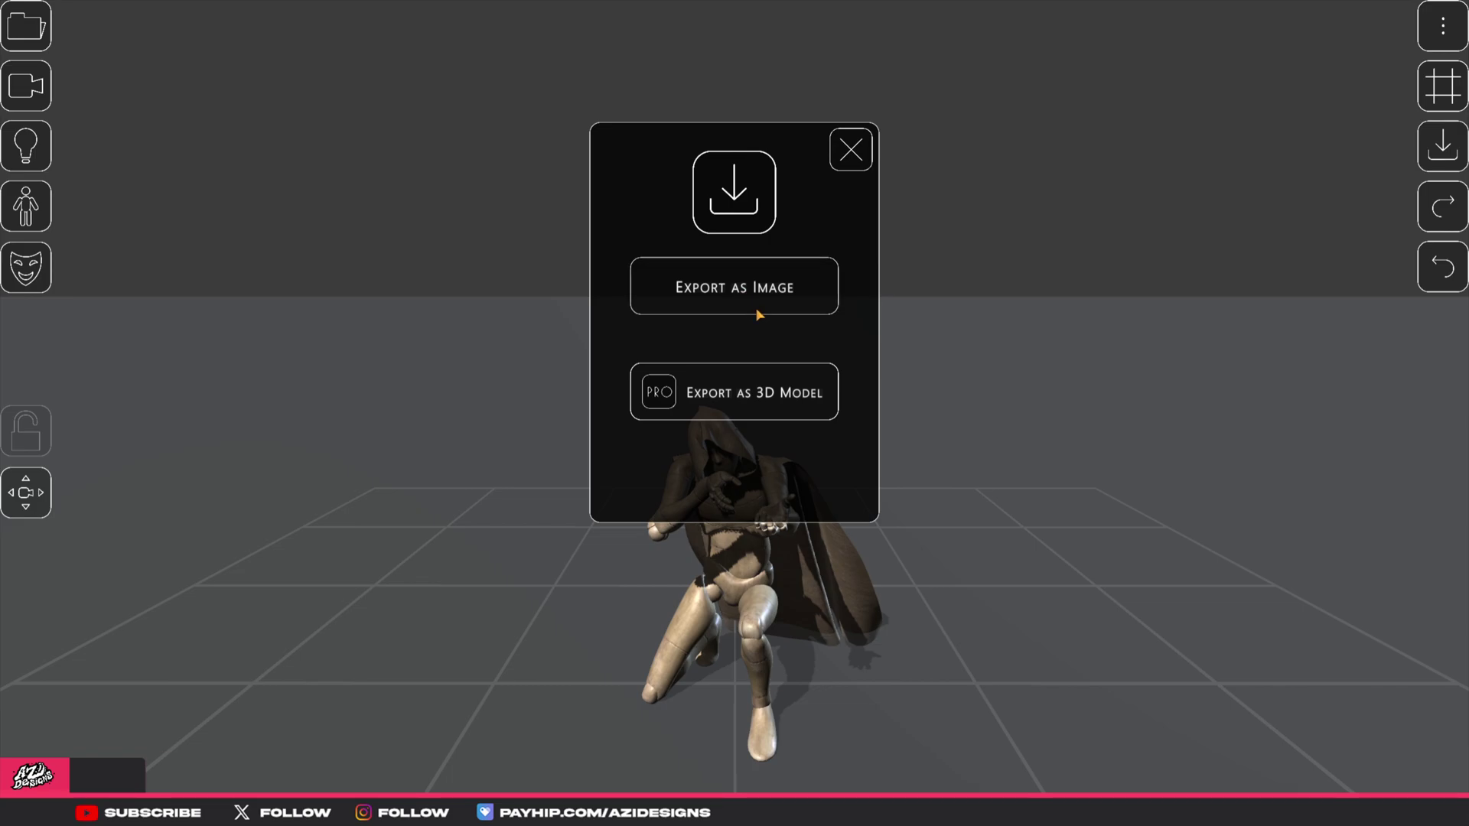
pyautogui.click(779, 337)
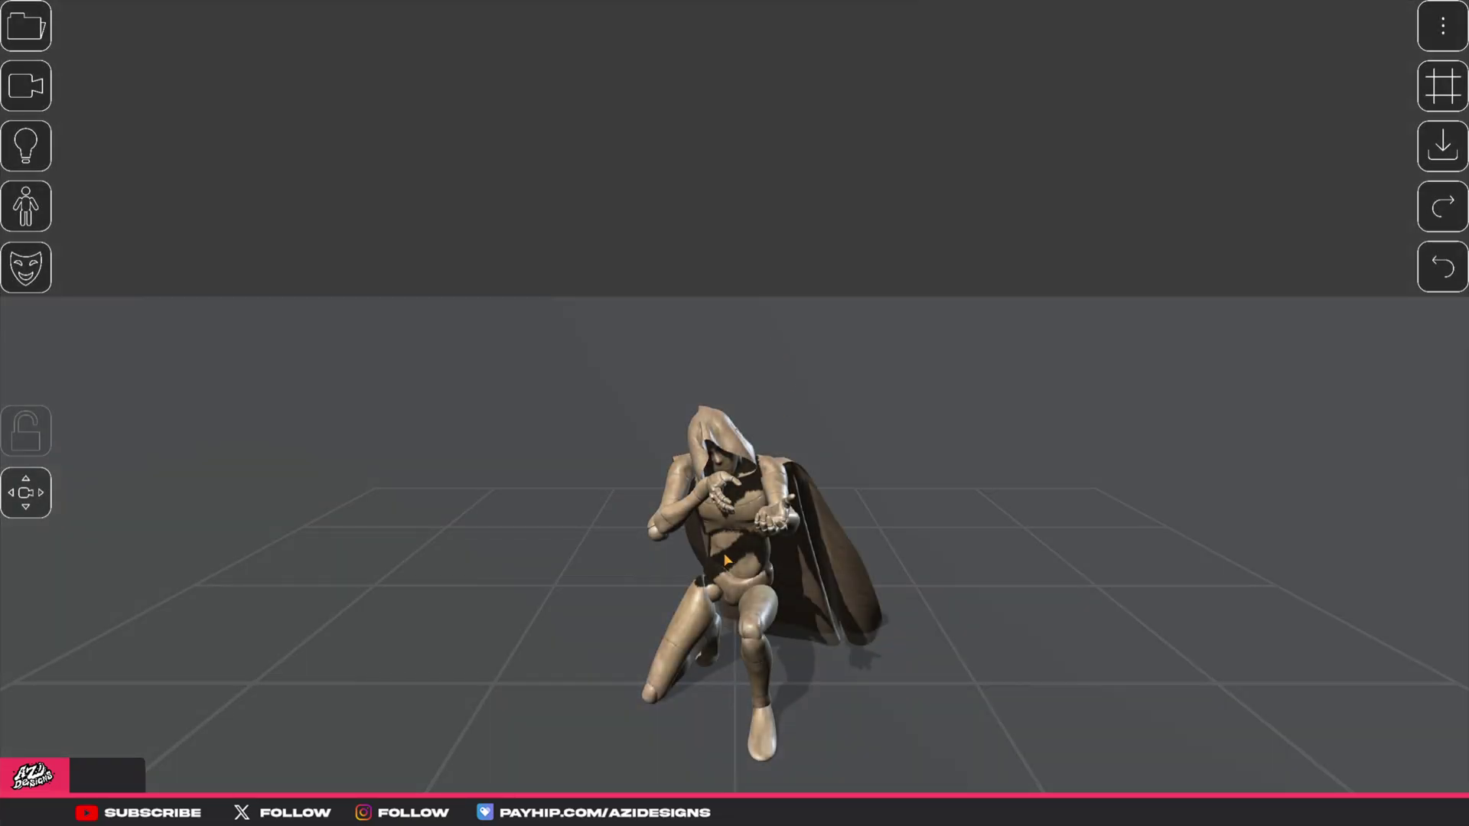
# Export the scene as a 3D model named "model" and save it in the 3D Models folder under Downloads.
pyautogui.click(1443, 145)
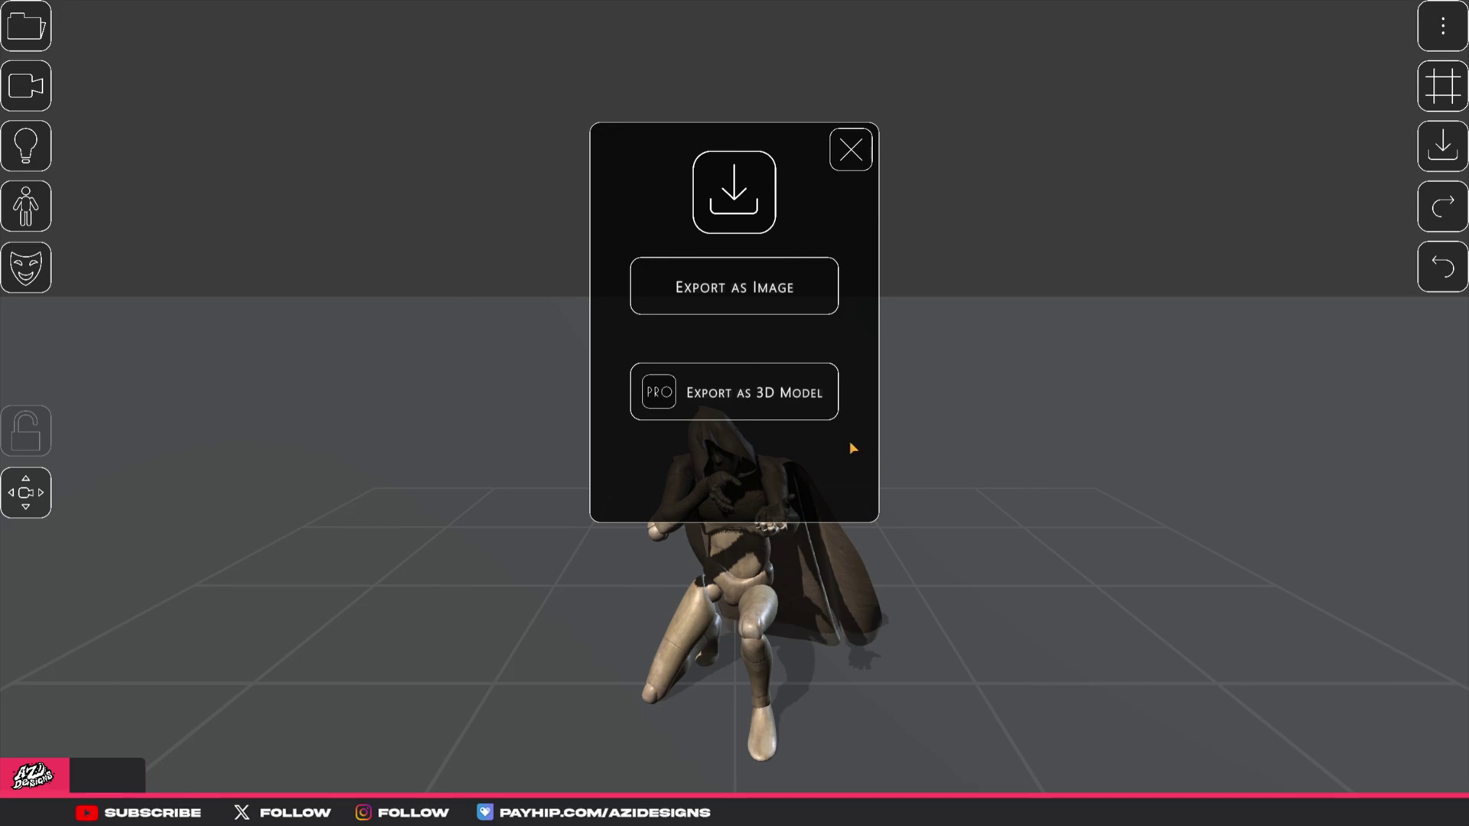
pyautogui.click(760, 398)
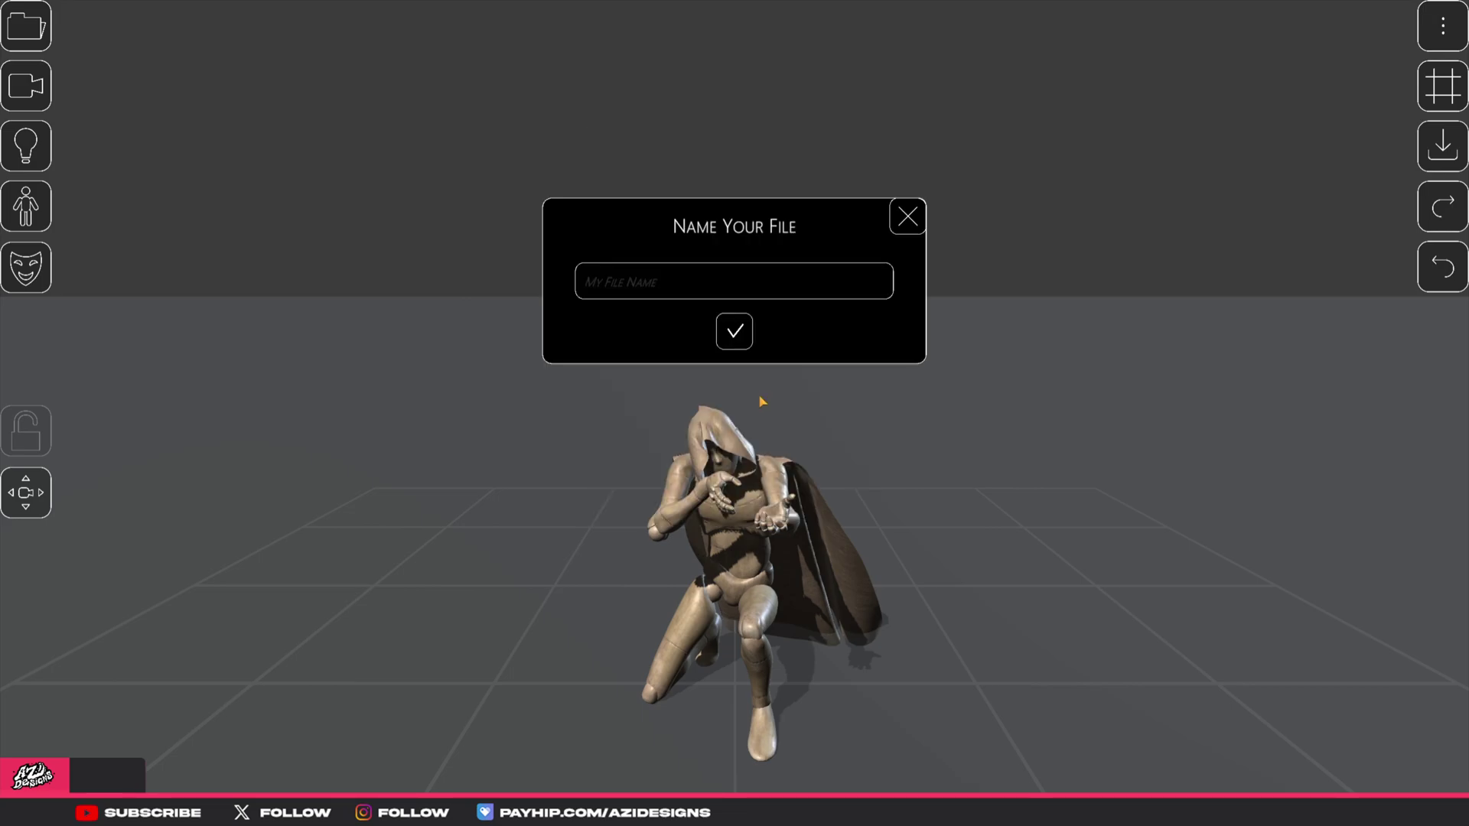
pyautogui.click(655, 285)
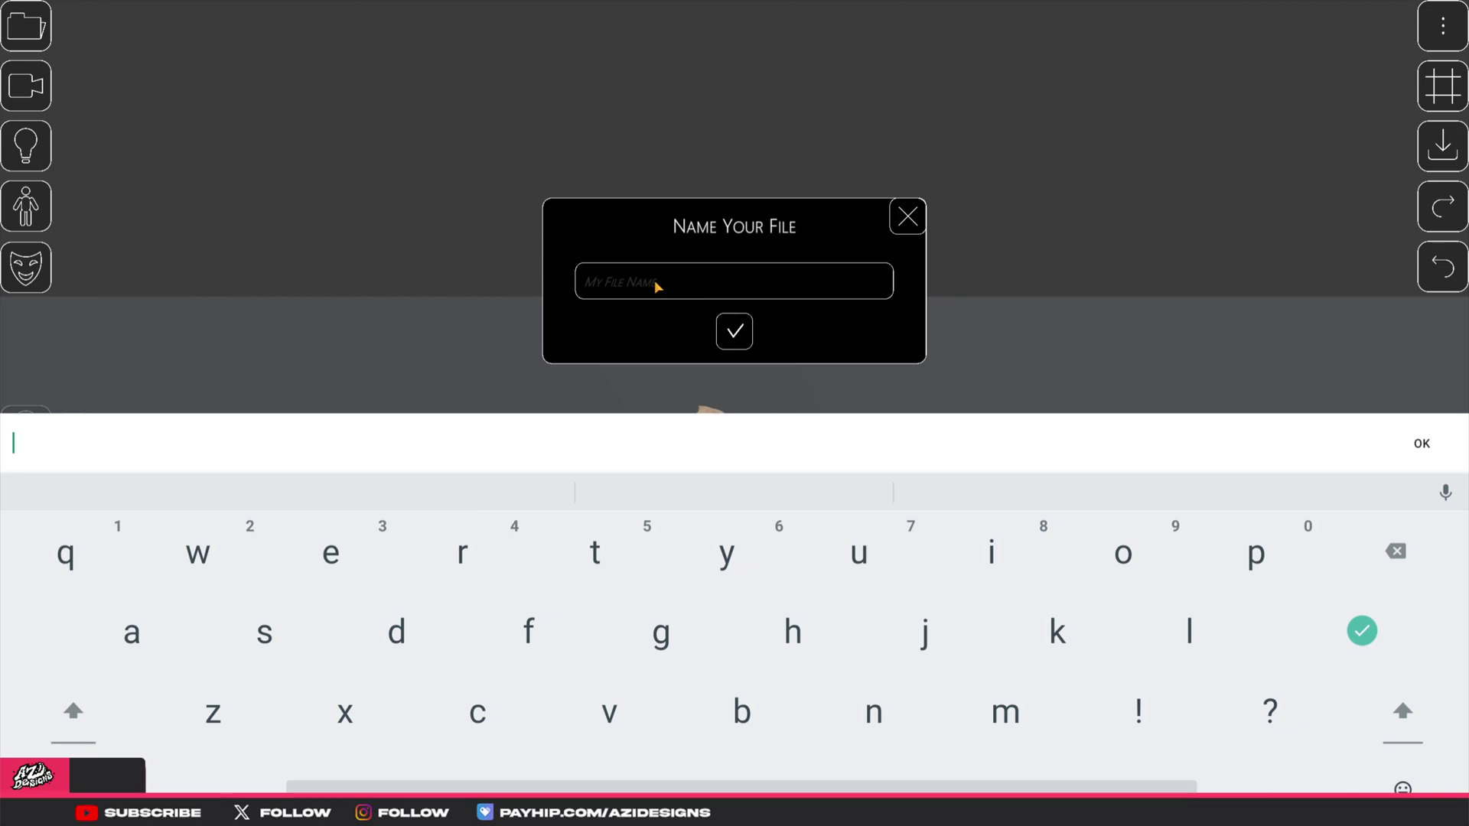
pyautogui.write('model')
pyautogui.press('Return')
pyautogui.click(735, 331)
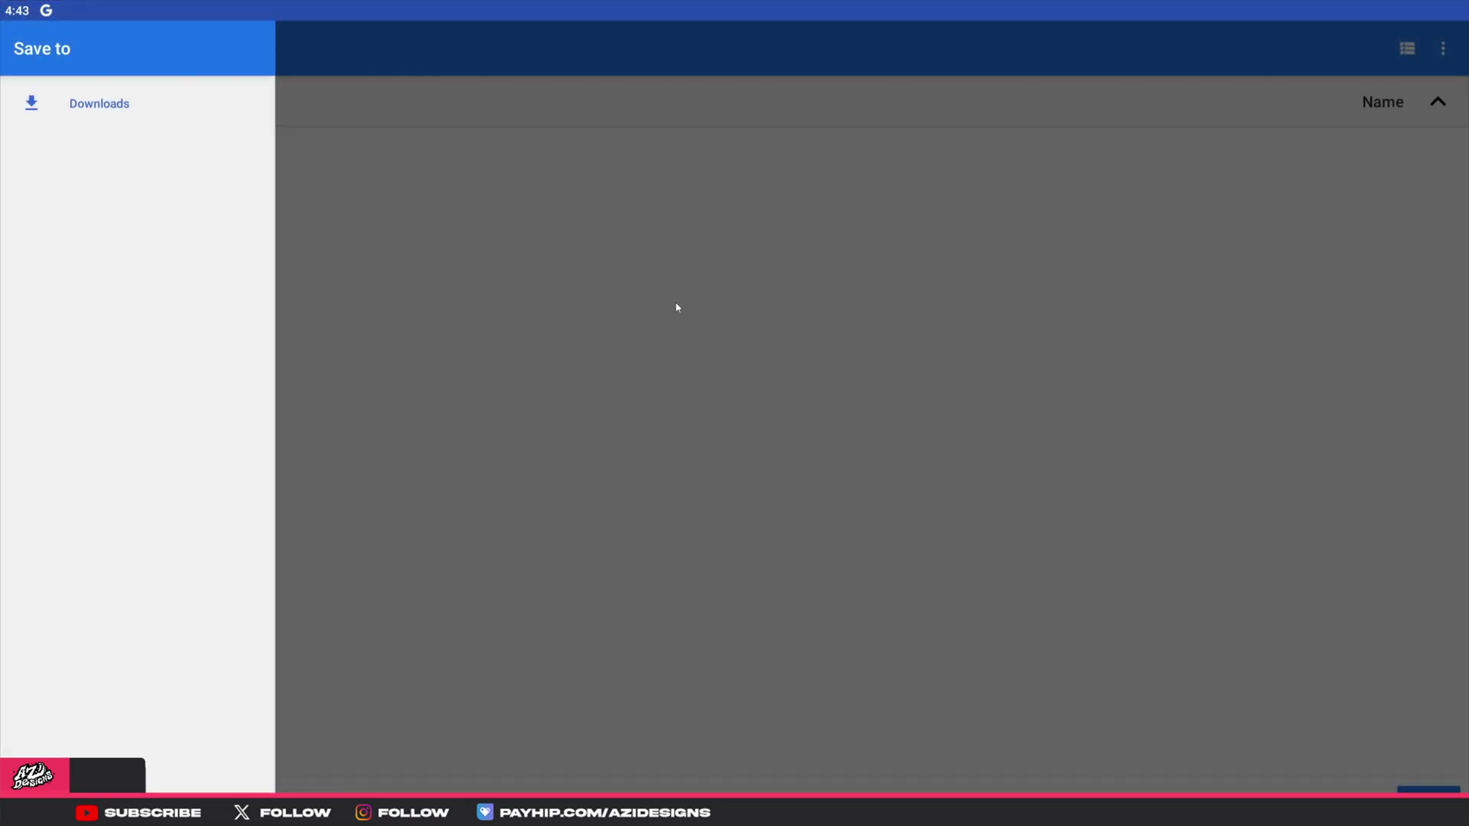
pyautogui.click(108, 111)
pyautogui.click(90, 164)
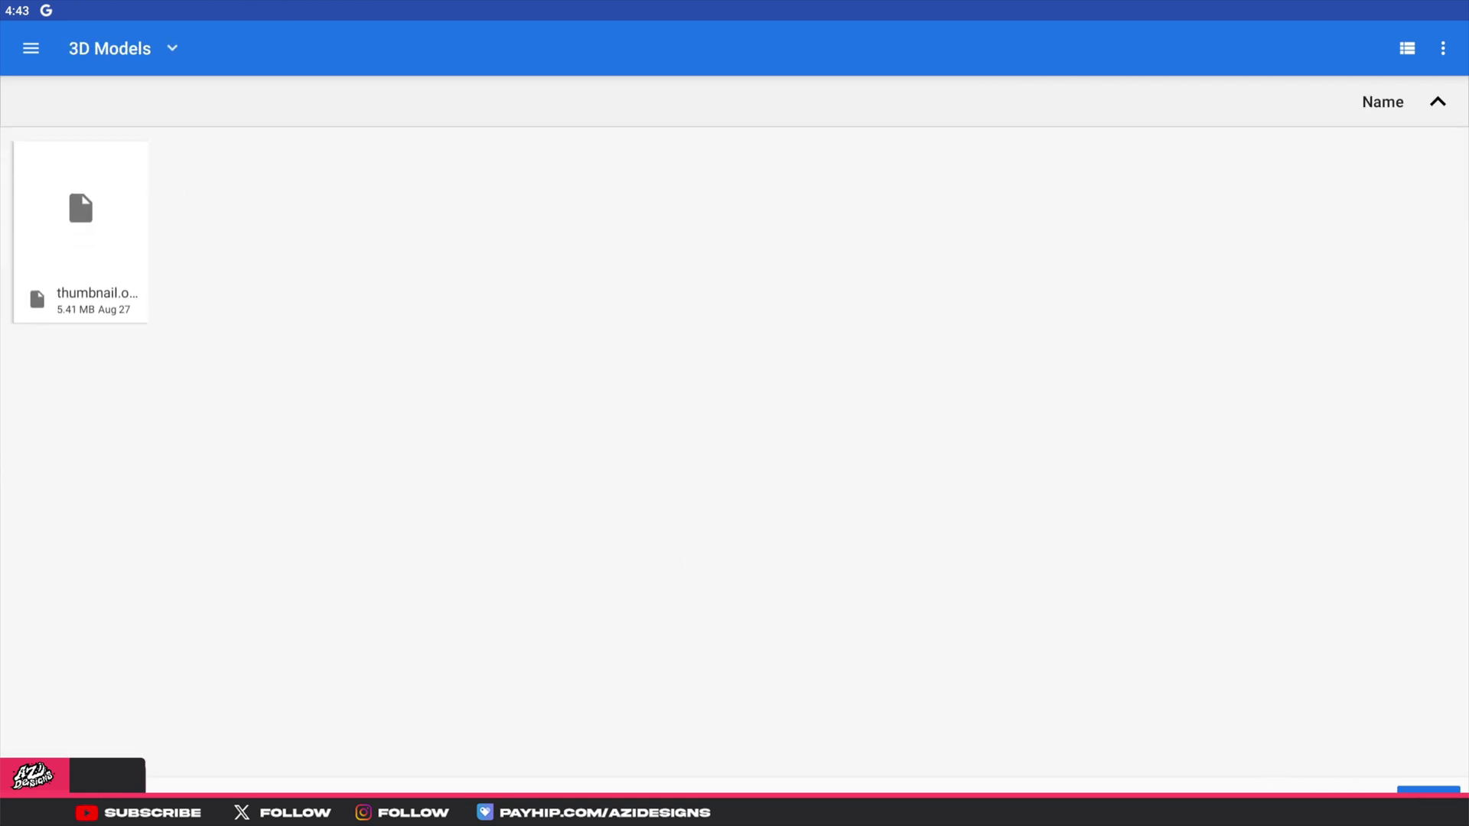
pyautogui.click(1427, 789)
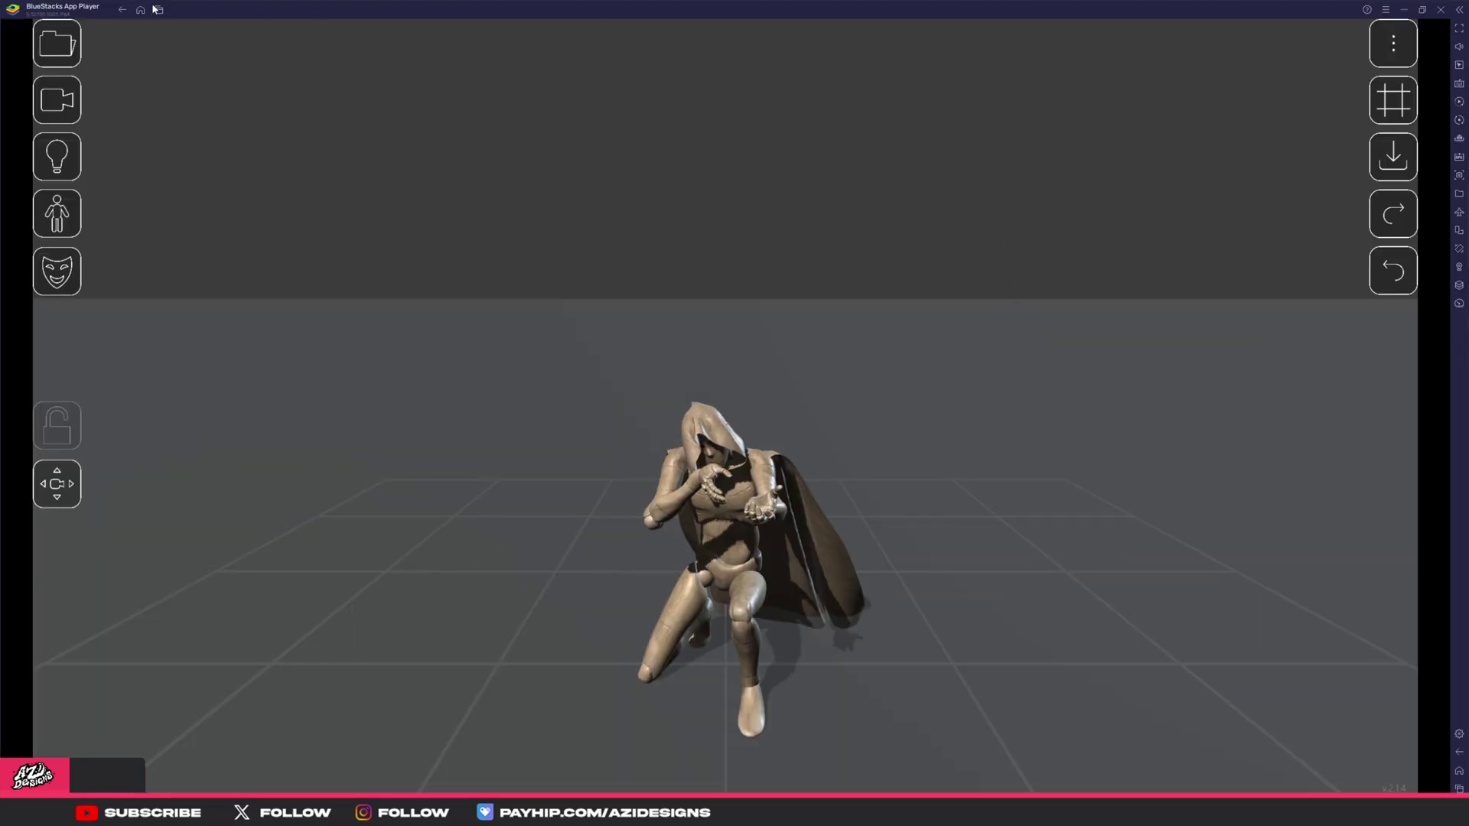
# Switch to the BlueStacks Media Manager and open the sdcard/Download/3D Models folder.
pyautogui.click(141, 9)
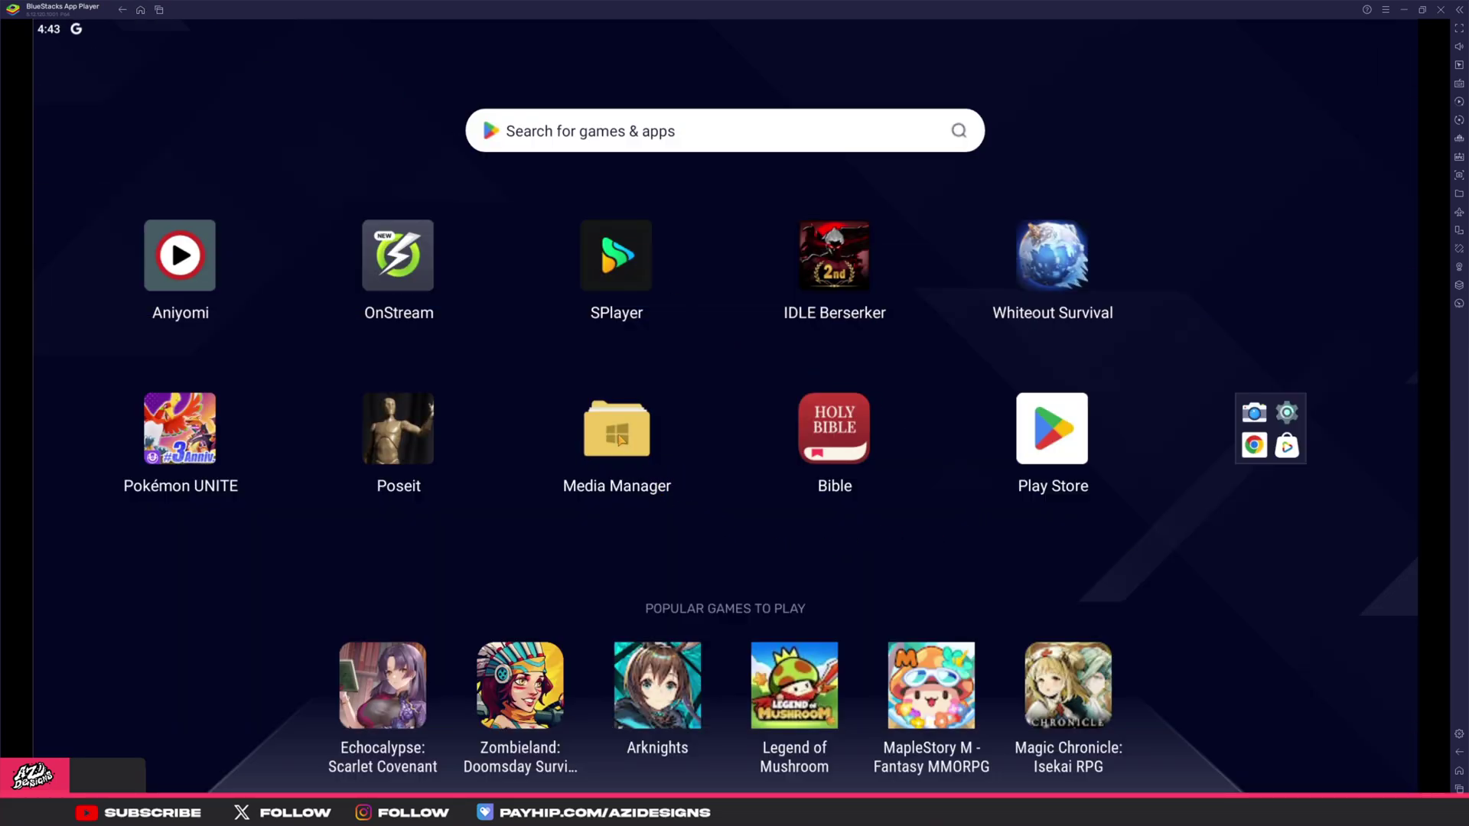
pyautogui.click(620, 437)
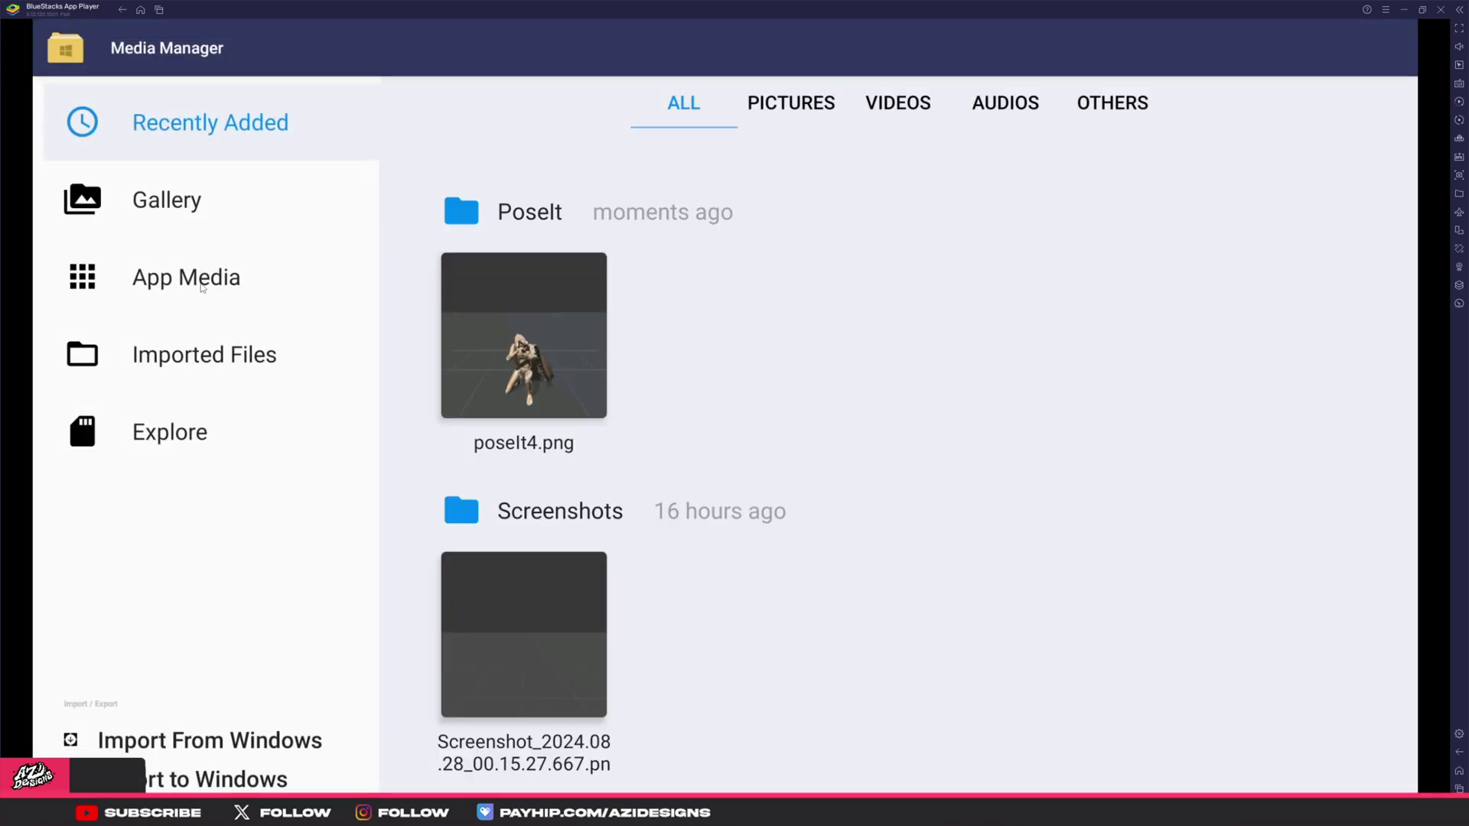
pyautogui.click(181, 293)
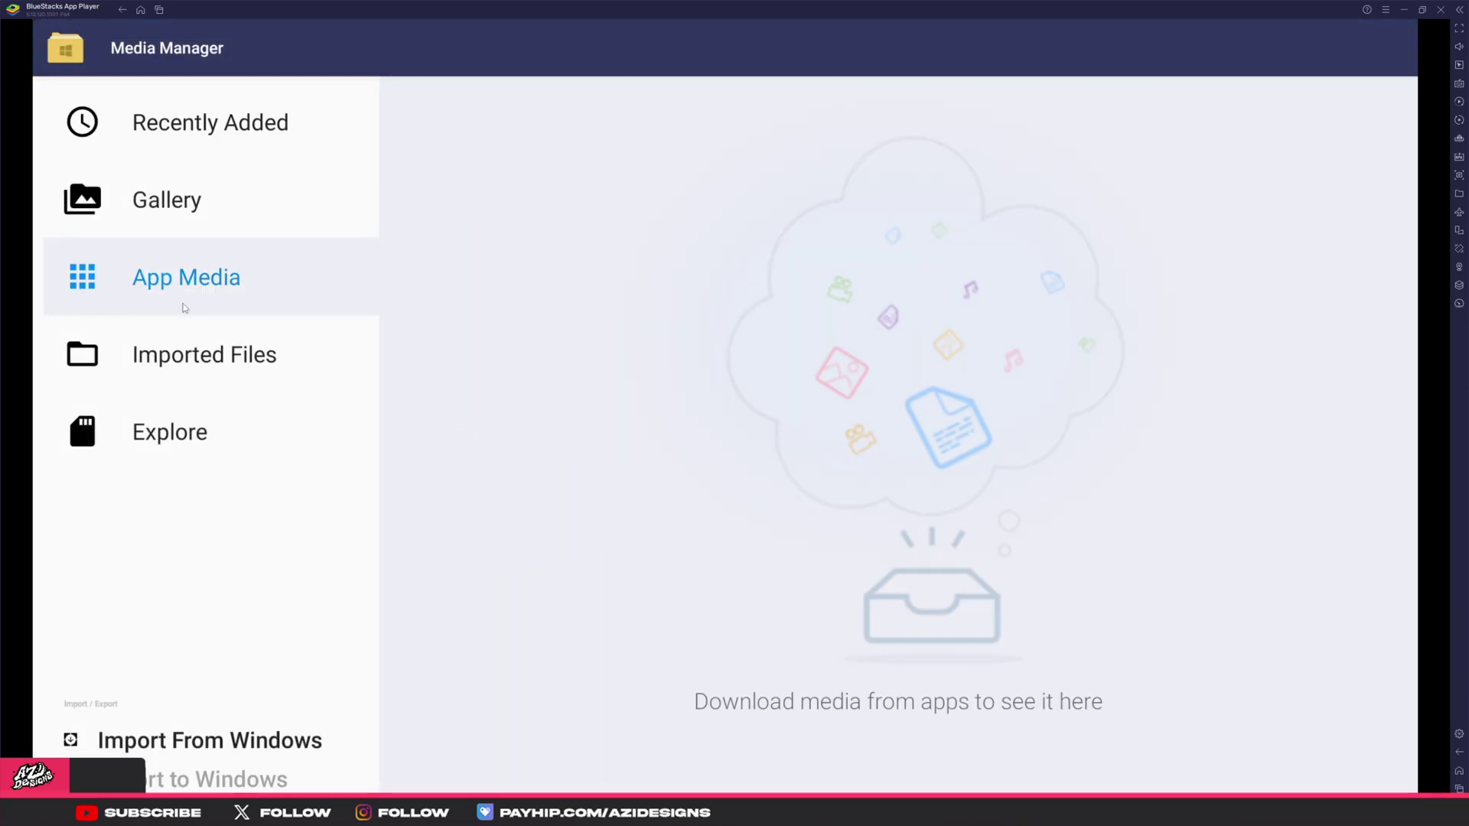
pyautogui.click(179, 358)
pyautogui.click(180, 447)
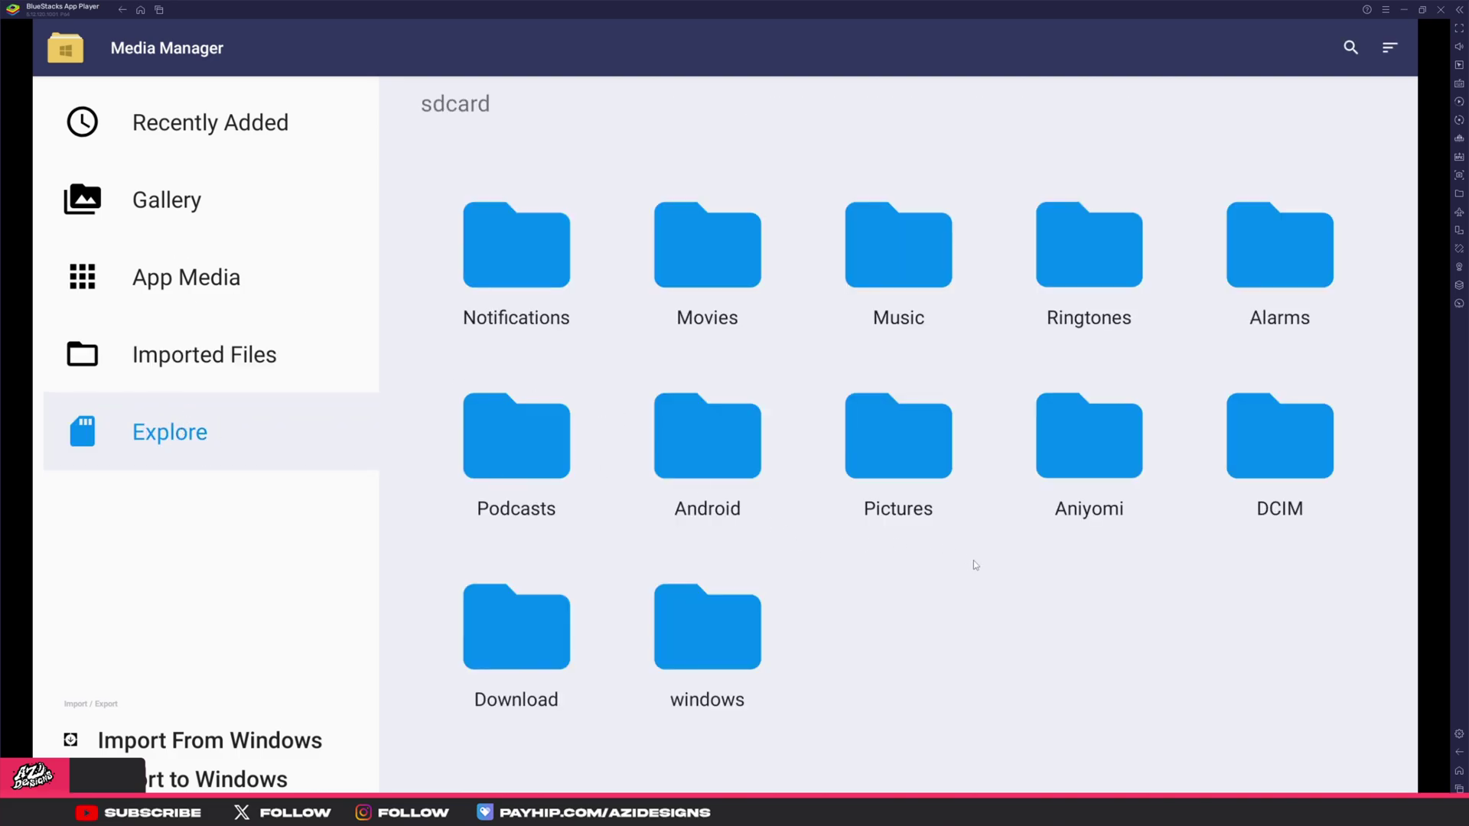
pyautogui.click(550, 644)
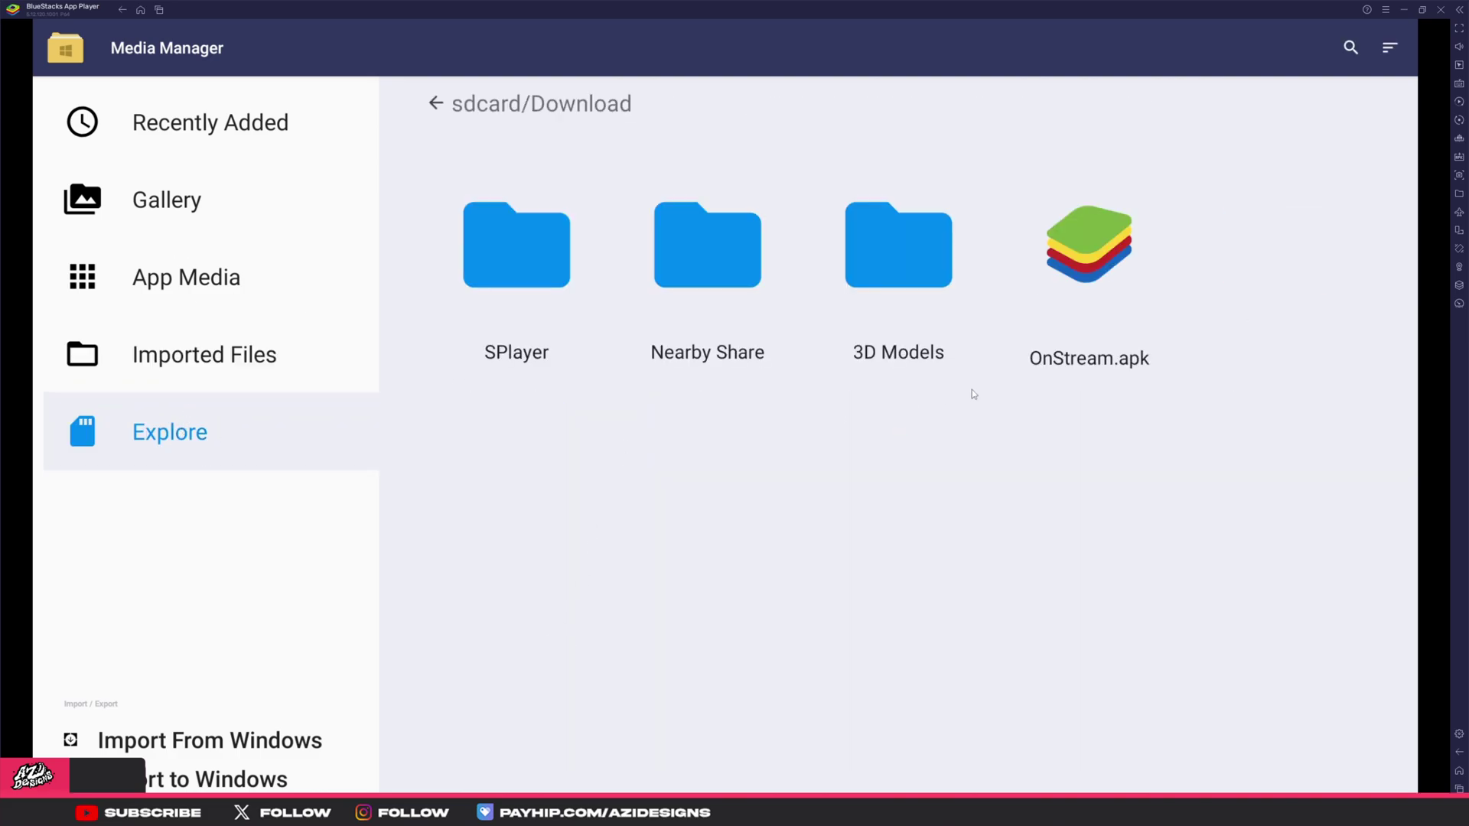
pyautogui.click(892, 268)
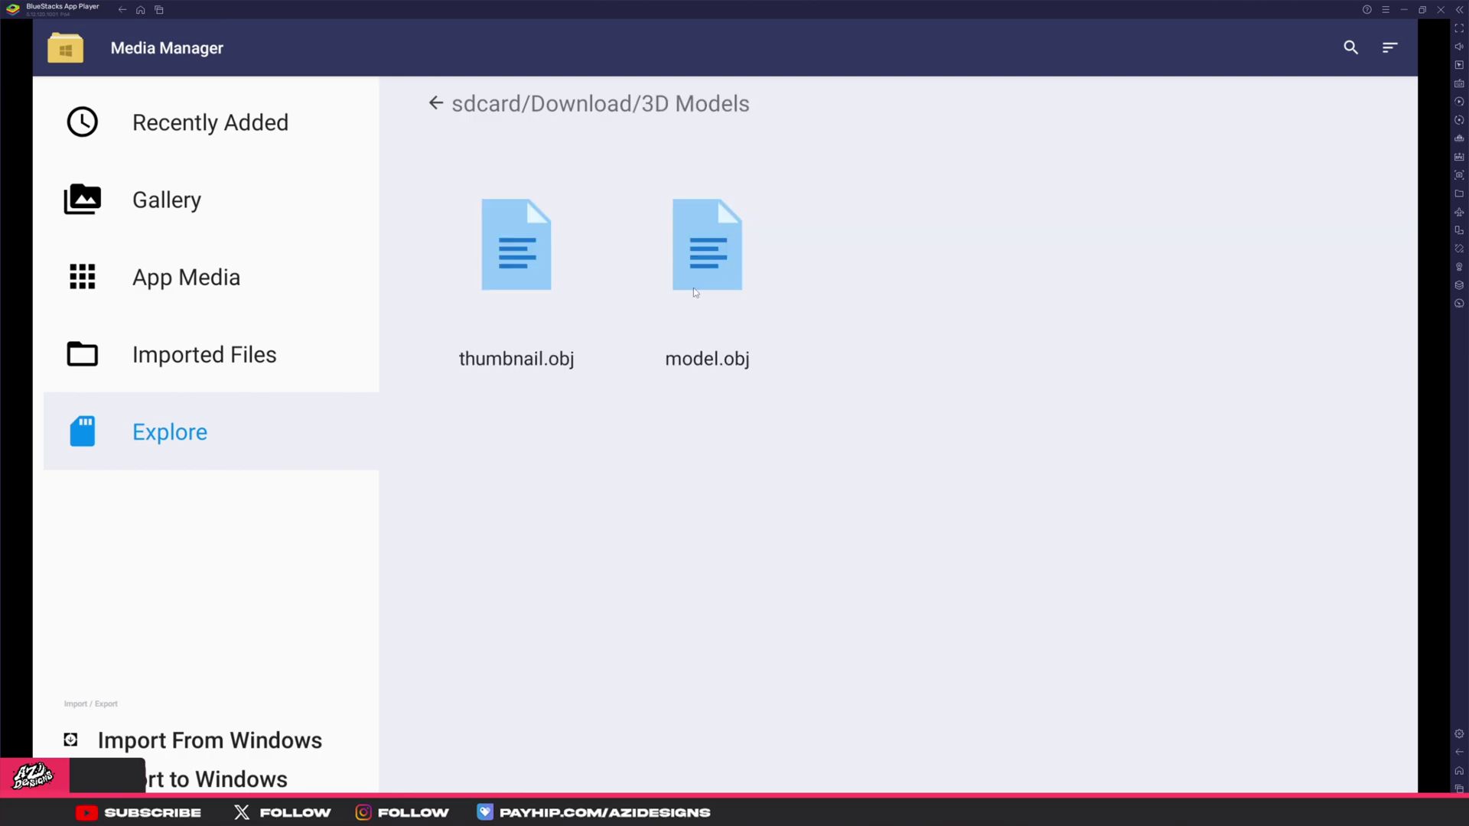
# Export model.obj from the 3D Models folder to a folder on Windows.
pyautogui.click(707, 257)
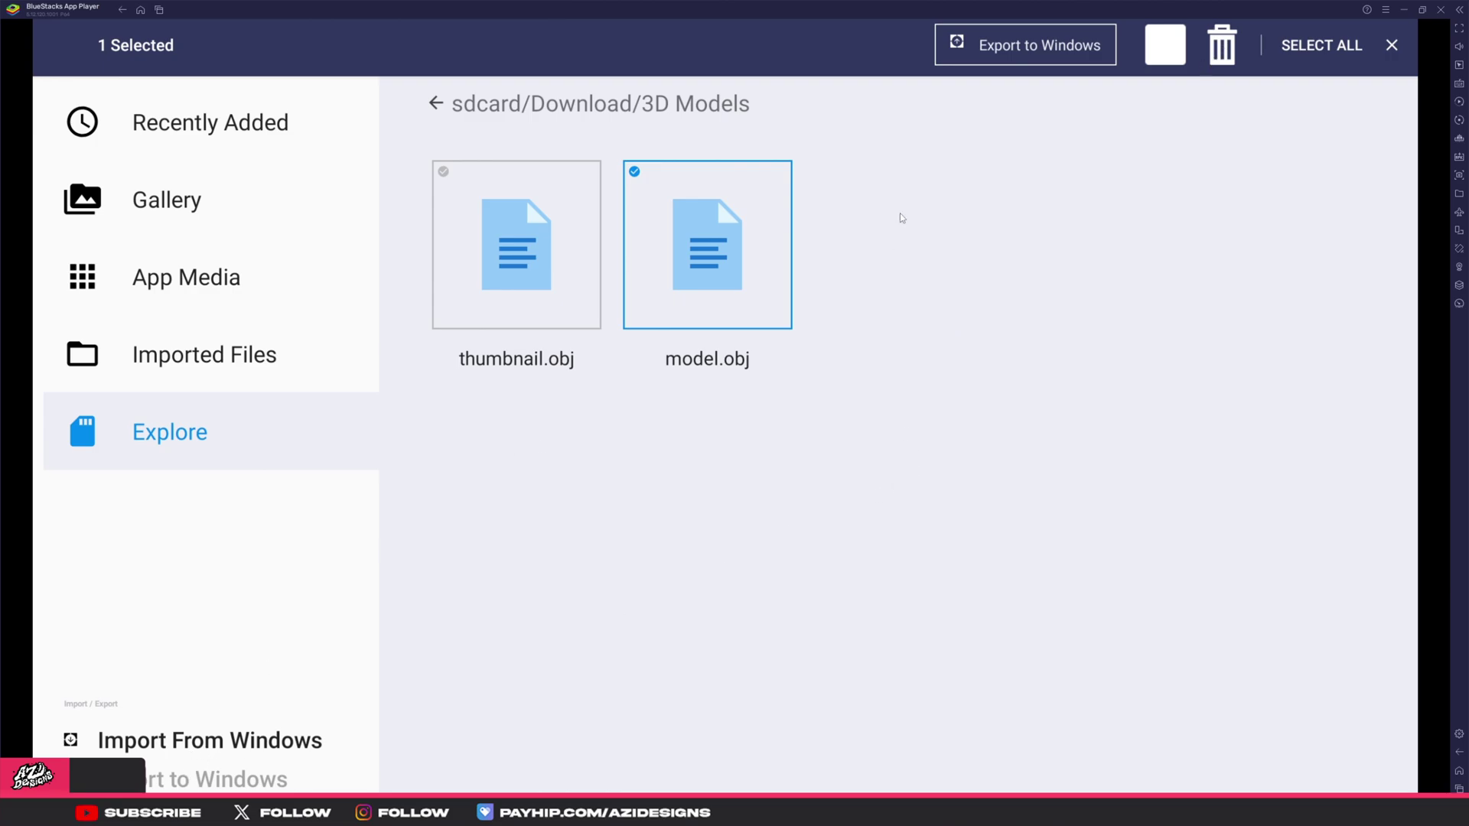
pyautogui.click(1006, 46)
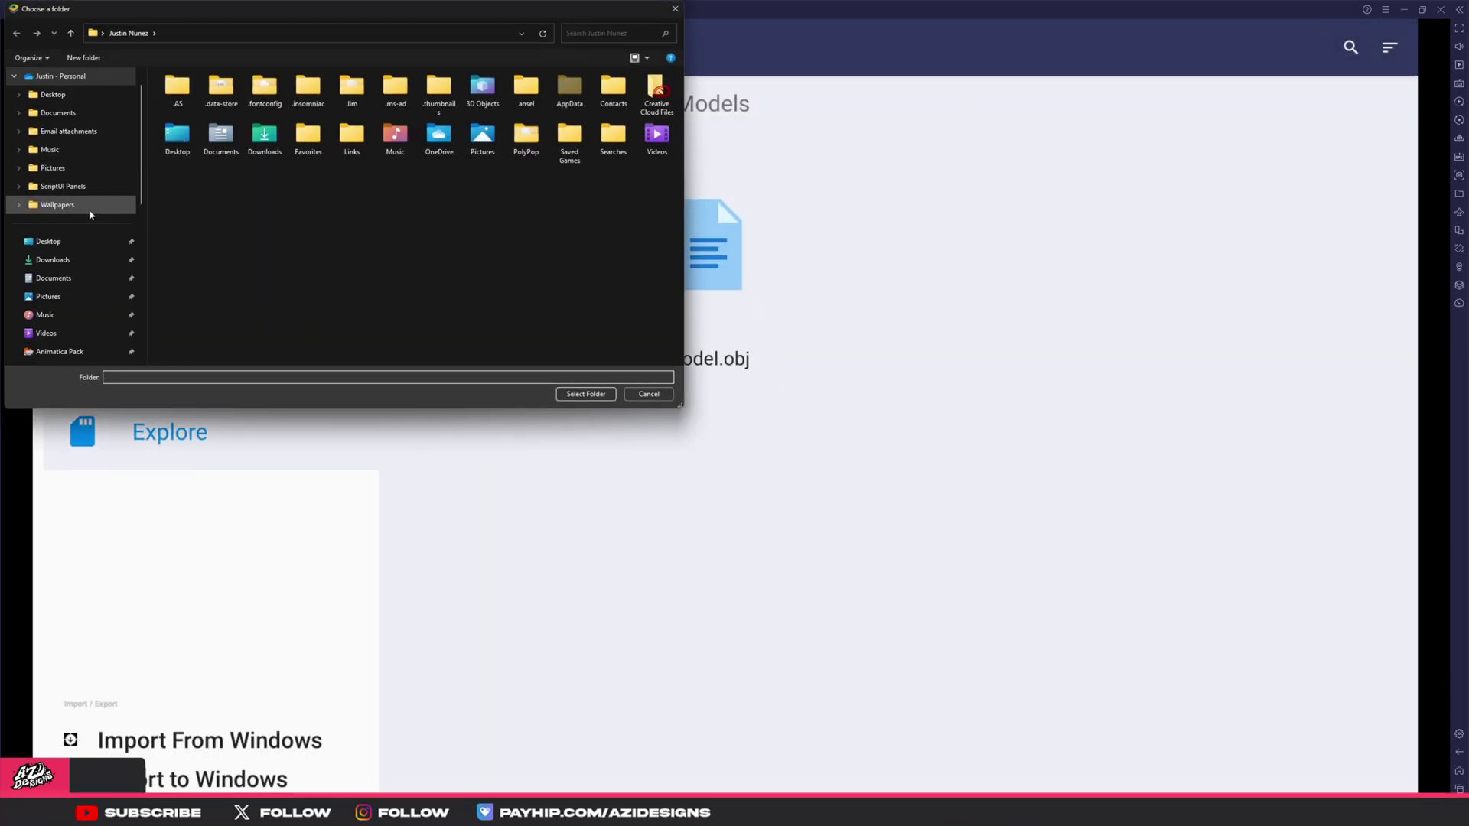
pyautogui.click(585, 394)
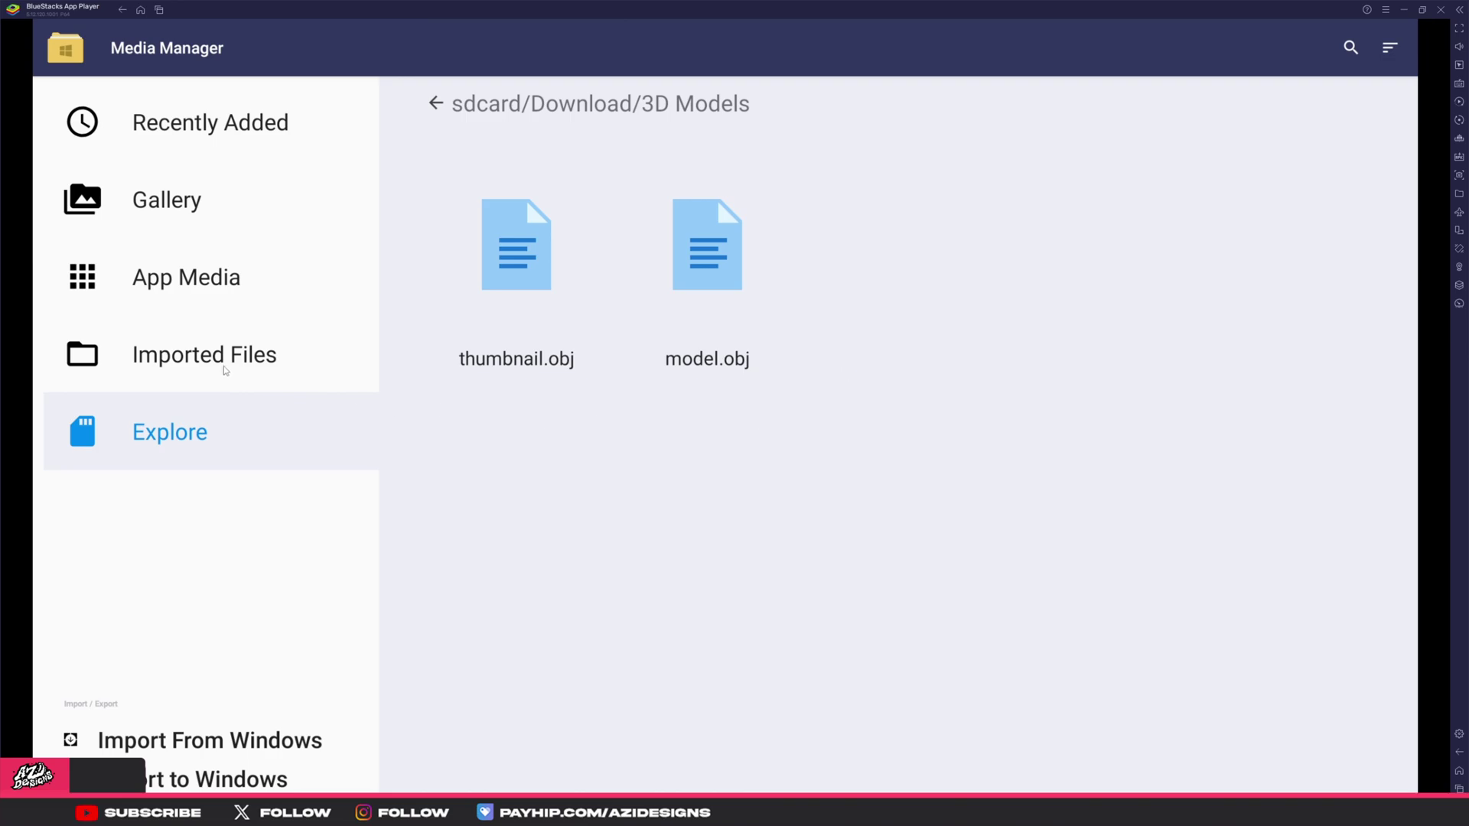
# Browse the Media Manager to the sdcard/DCIM/PoseIt folder that holds the exported images.
pyautogui.click(195, 361)
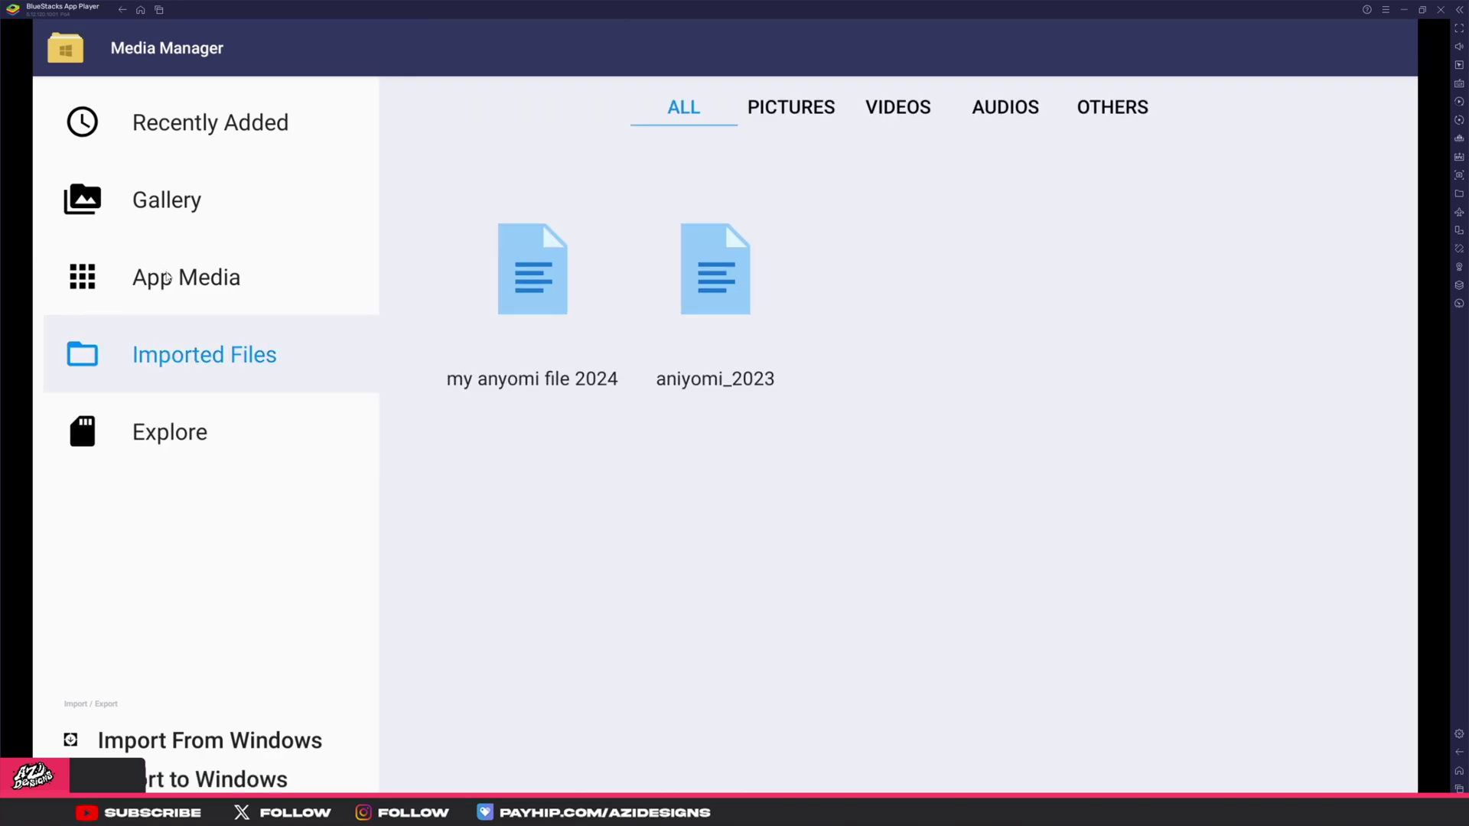
pyautogui.click(155, 215)
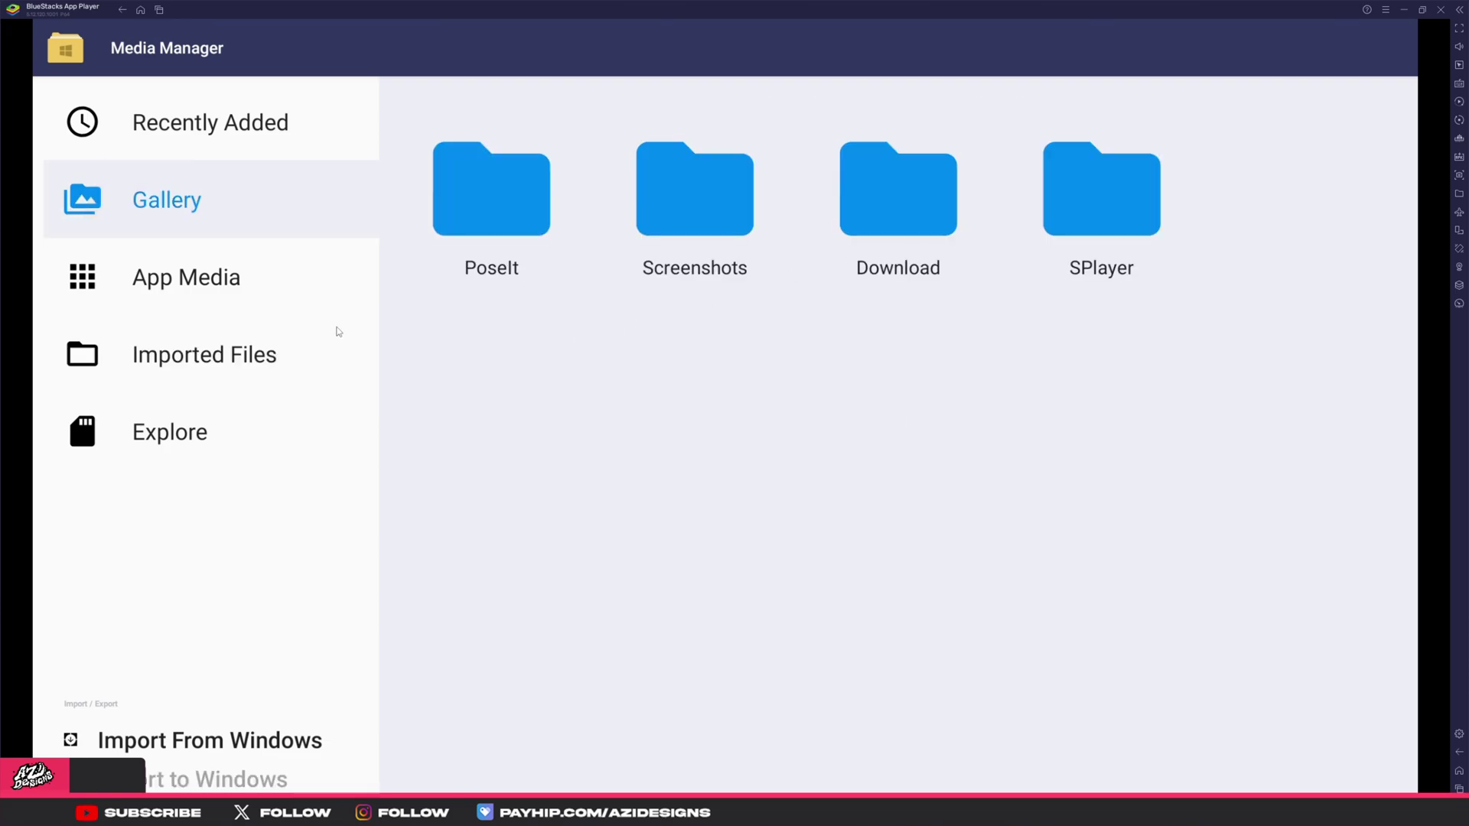
pyautogui.click(199, 362)
pyautogui.click(183, 407)
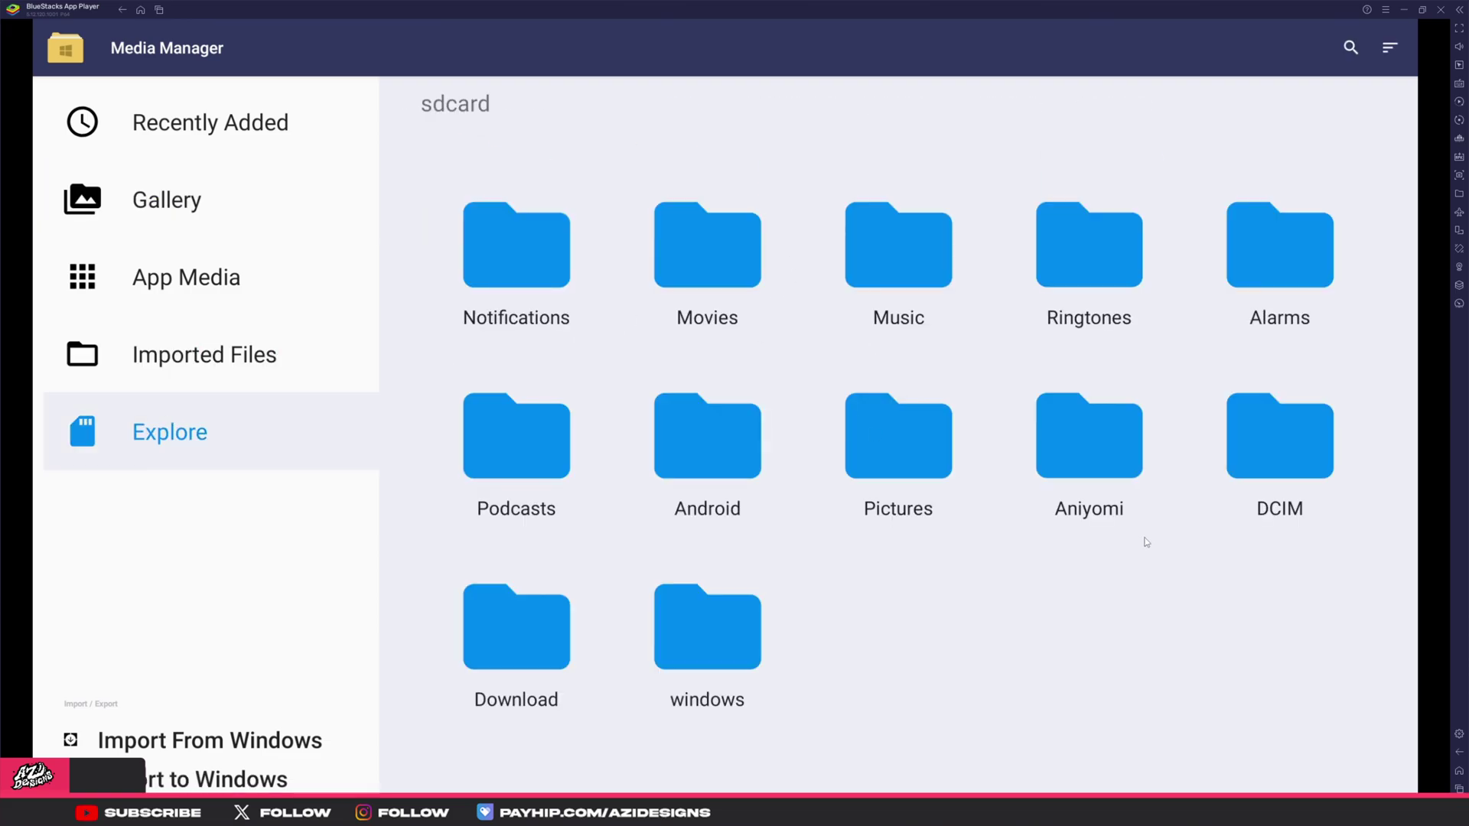
pyautogui.click(1282, 472)
pyautogui.click(731, 290)
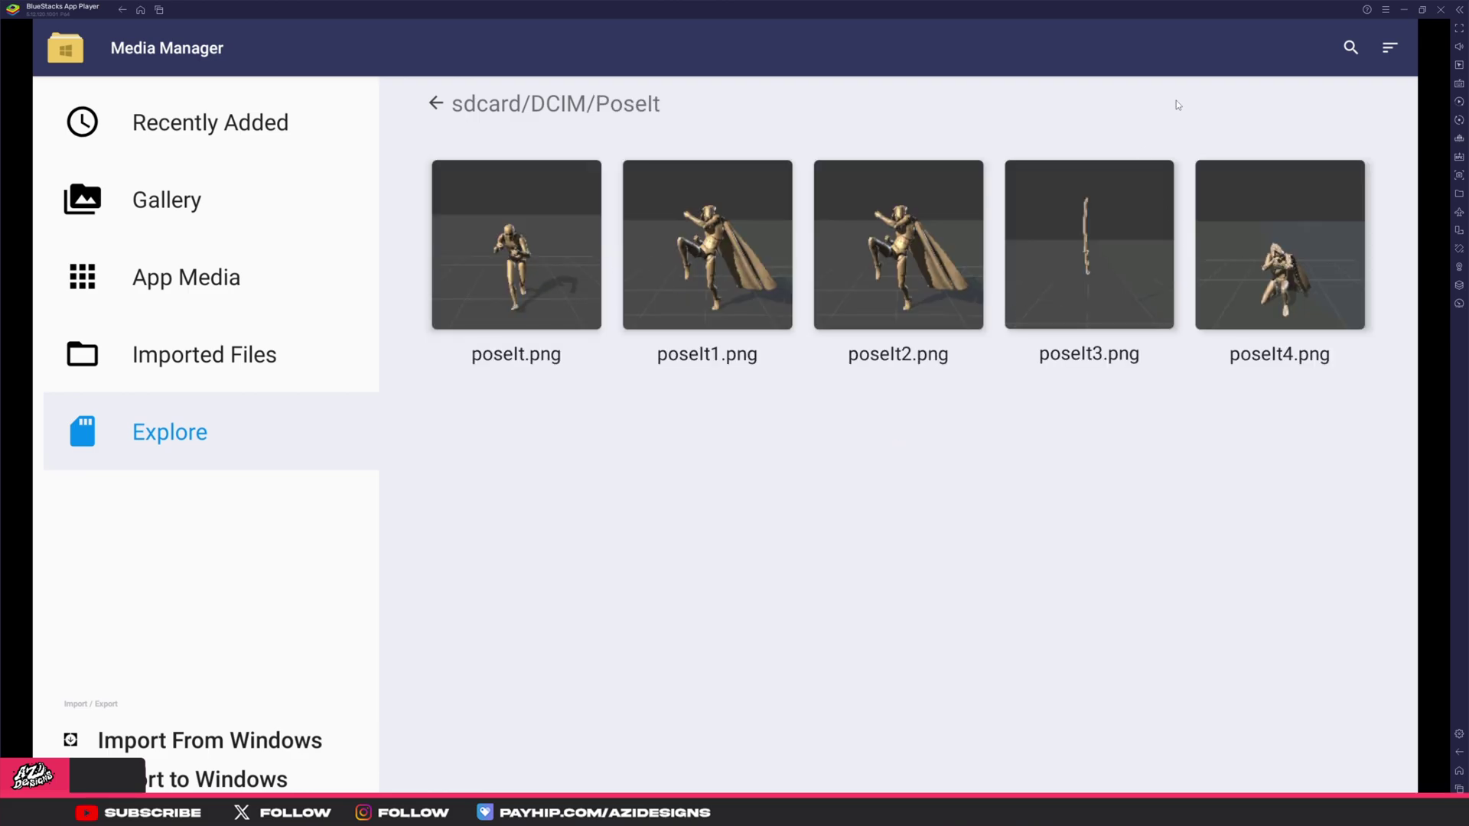
# Export the image poseIt4.png to the Windows Desktop folder.
pyautogui.click(245, 779)
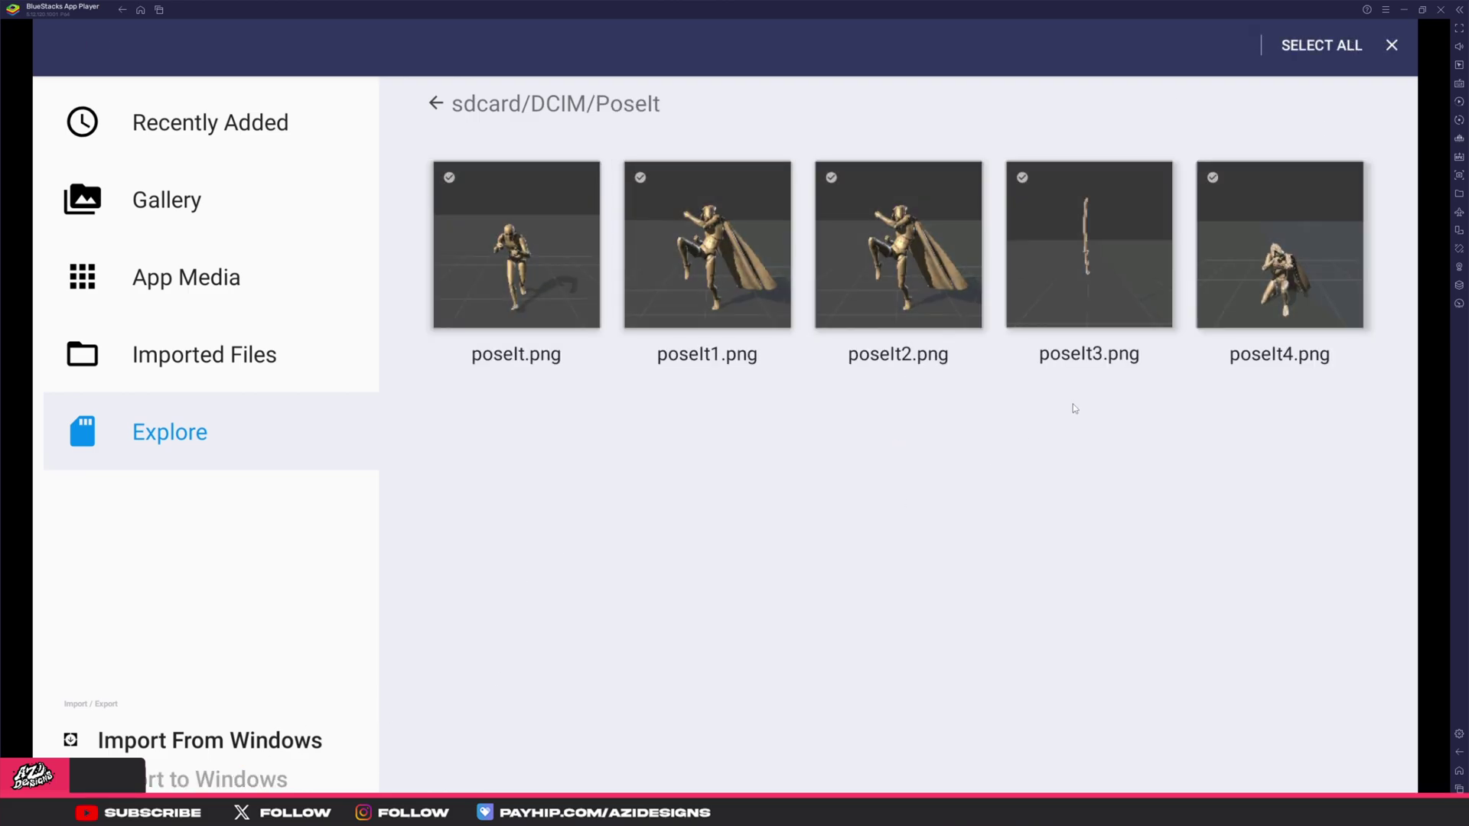
pyautogui.click(1273, 249)
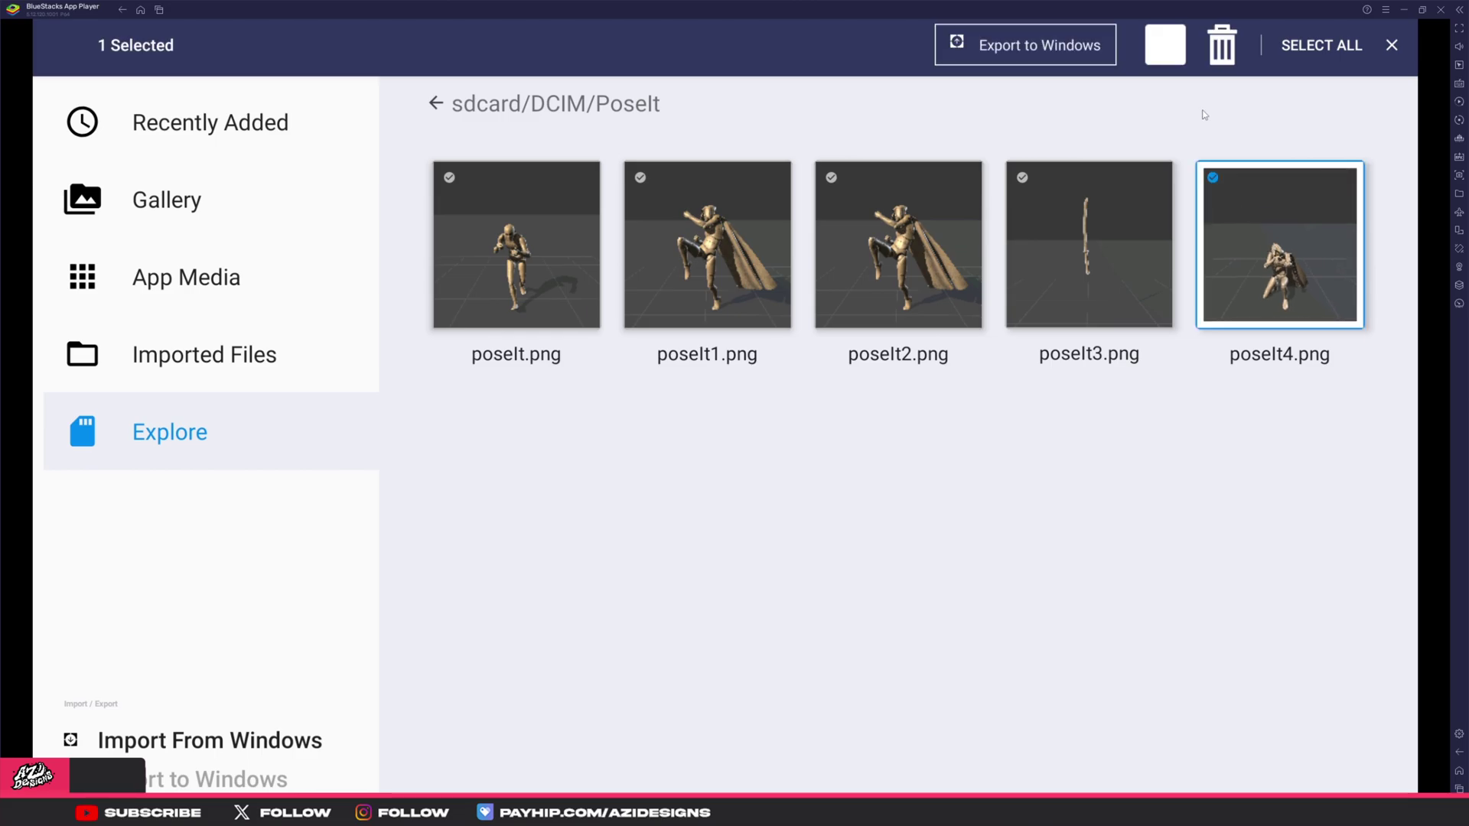
pyautogui.click(1093, 50)
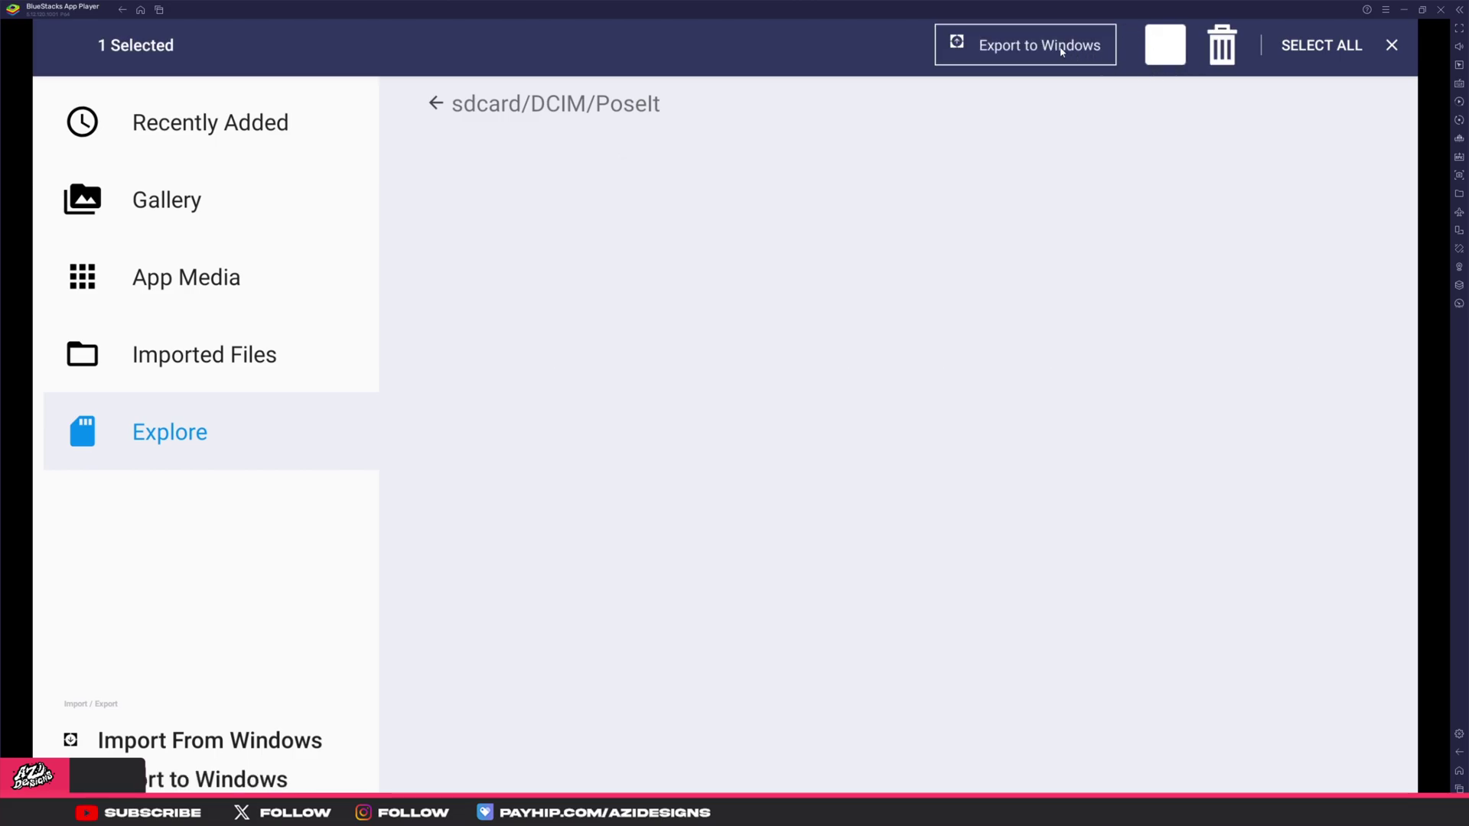
pyautogui.click(44, 239)
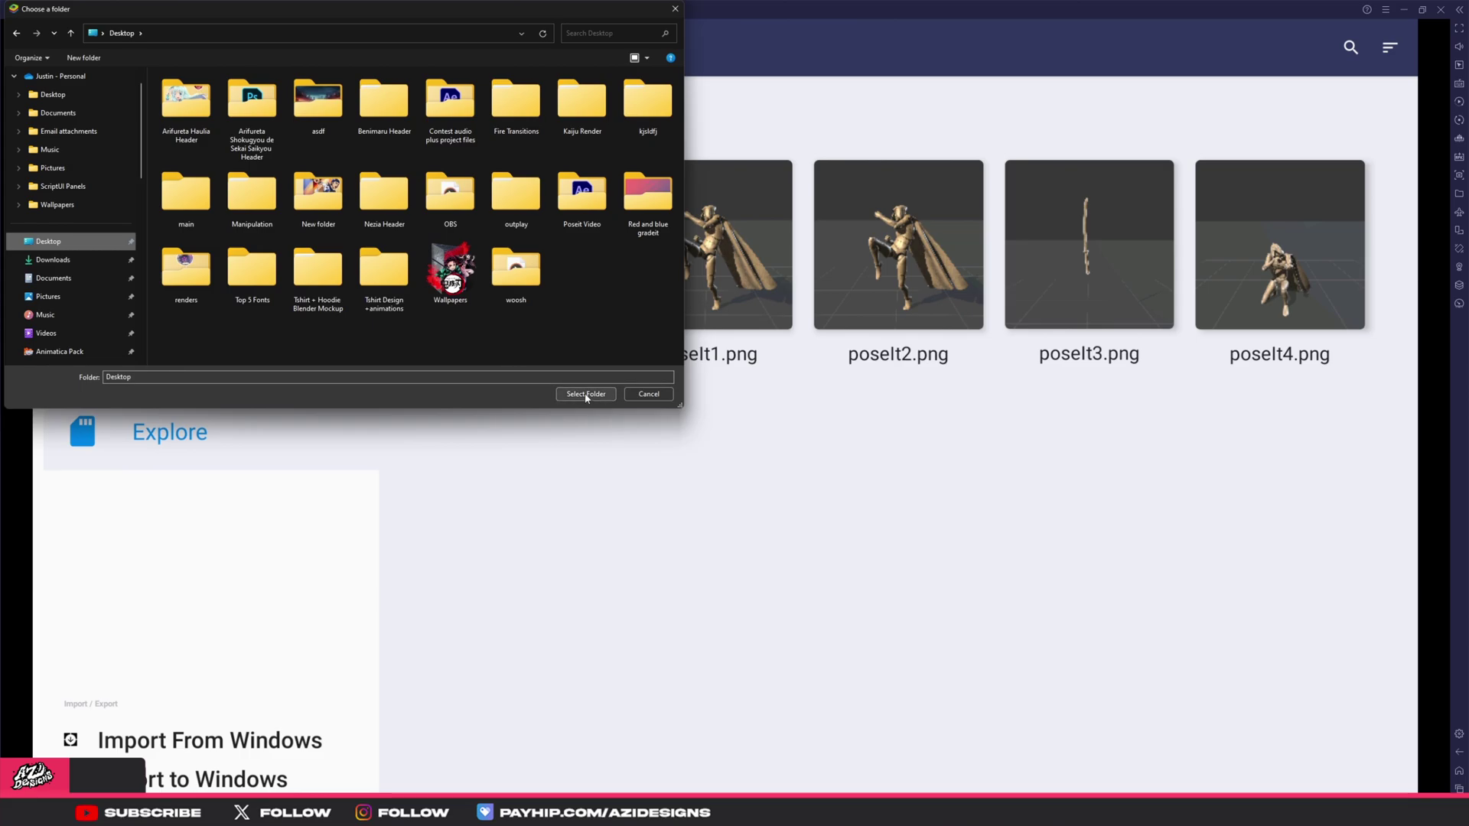
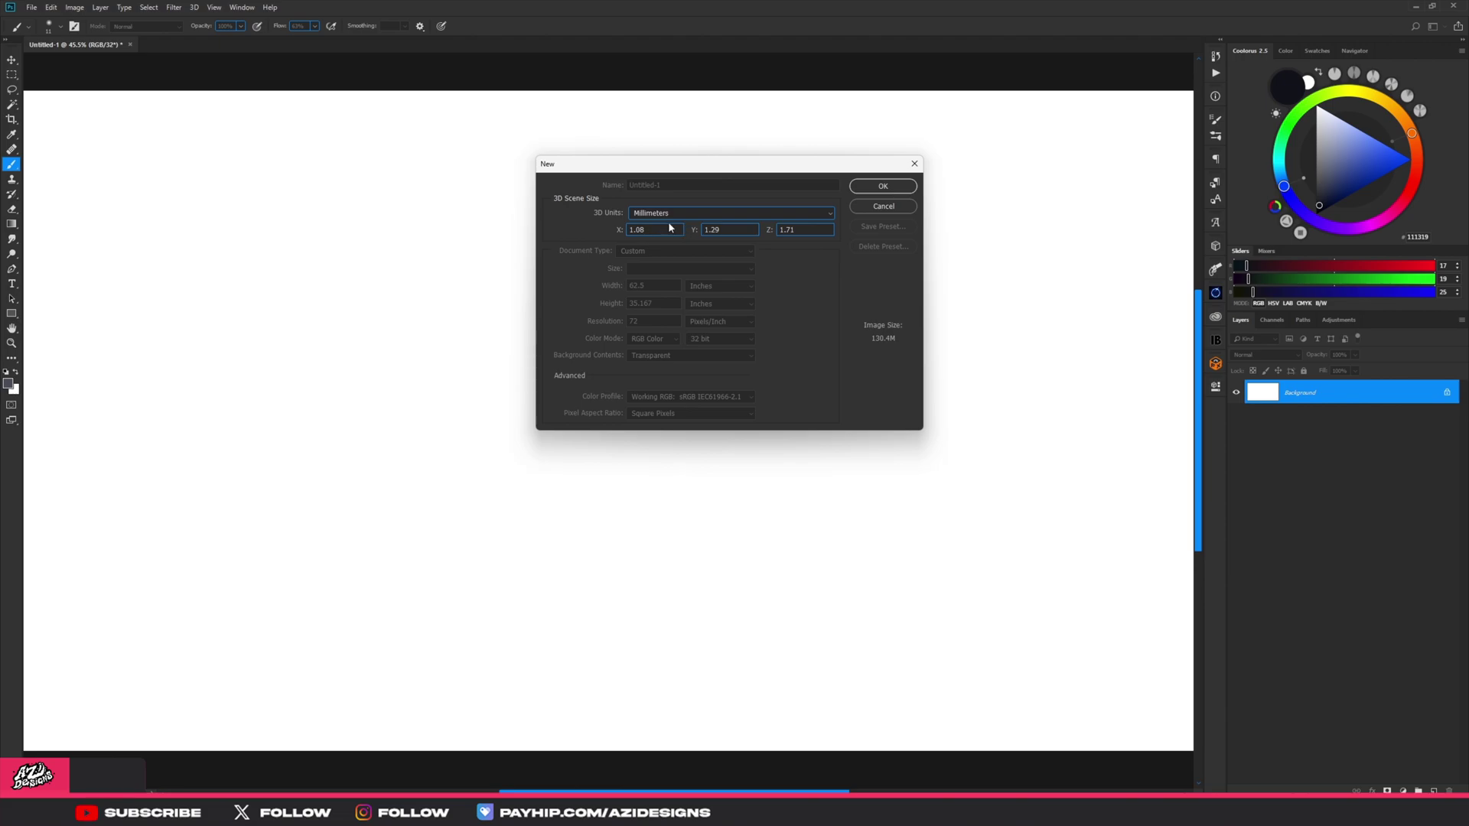
# Create the 3D model layer with scene units in millimeters and orbit the camera to view the kneeling figure from the side.
pyautogui.click(873, 187)
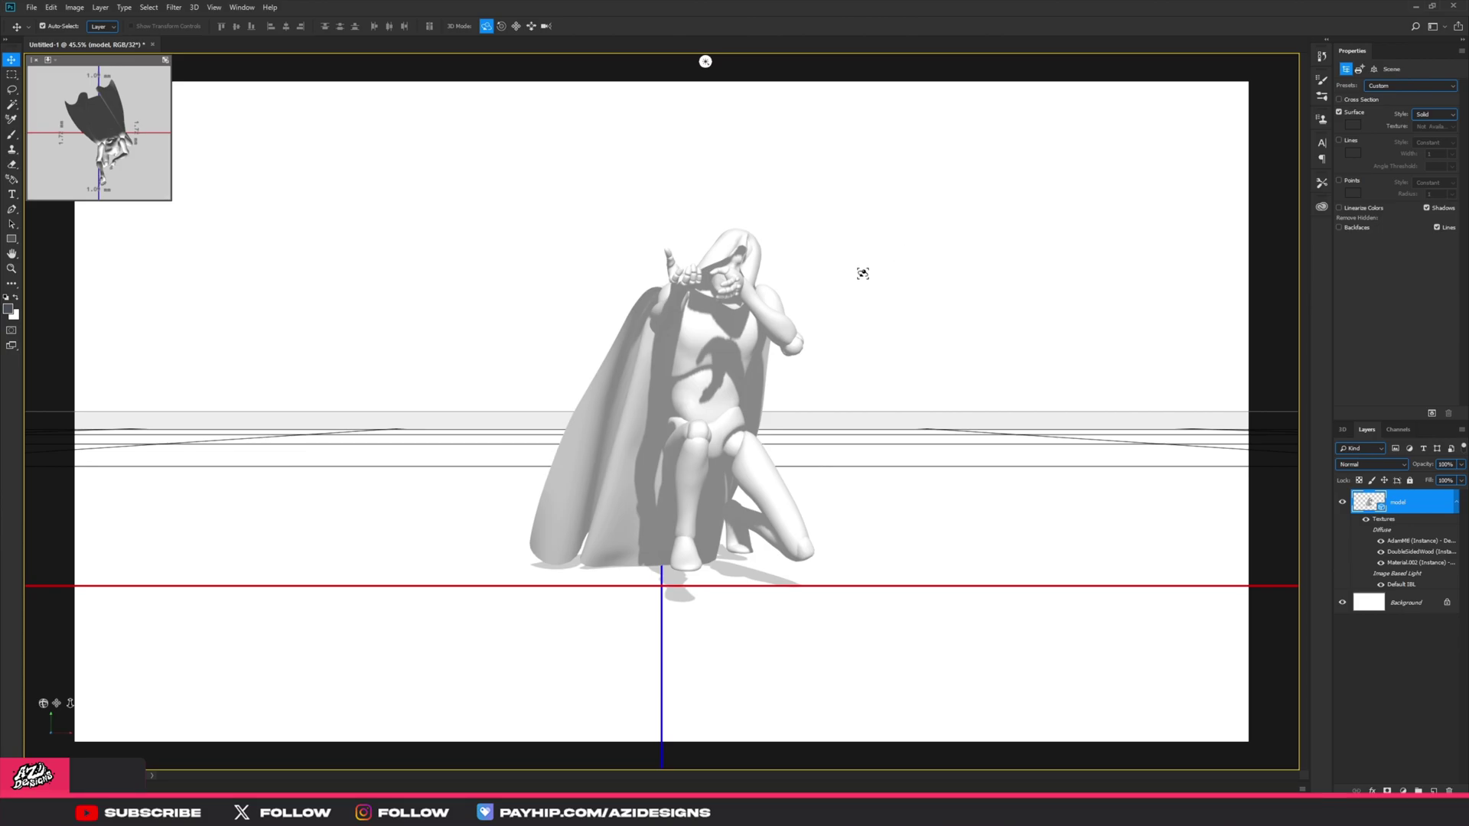
pyautogui.moveTo(863, 273); pyautogui.dragTo(1085, 353)
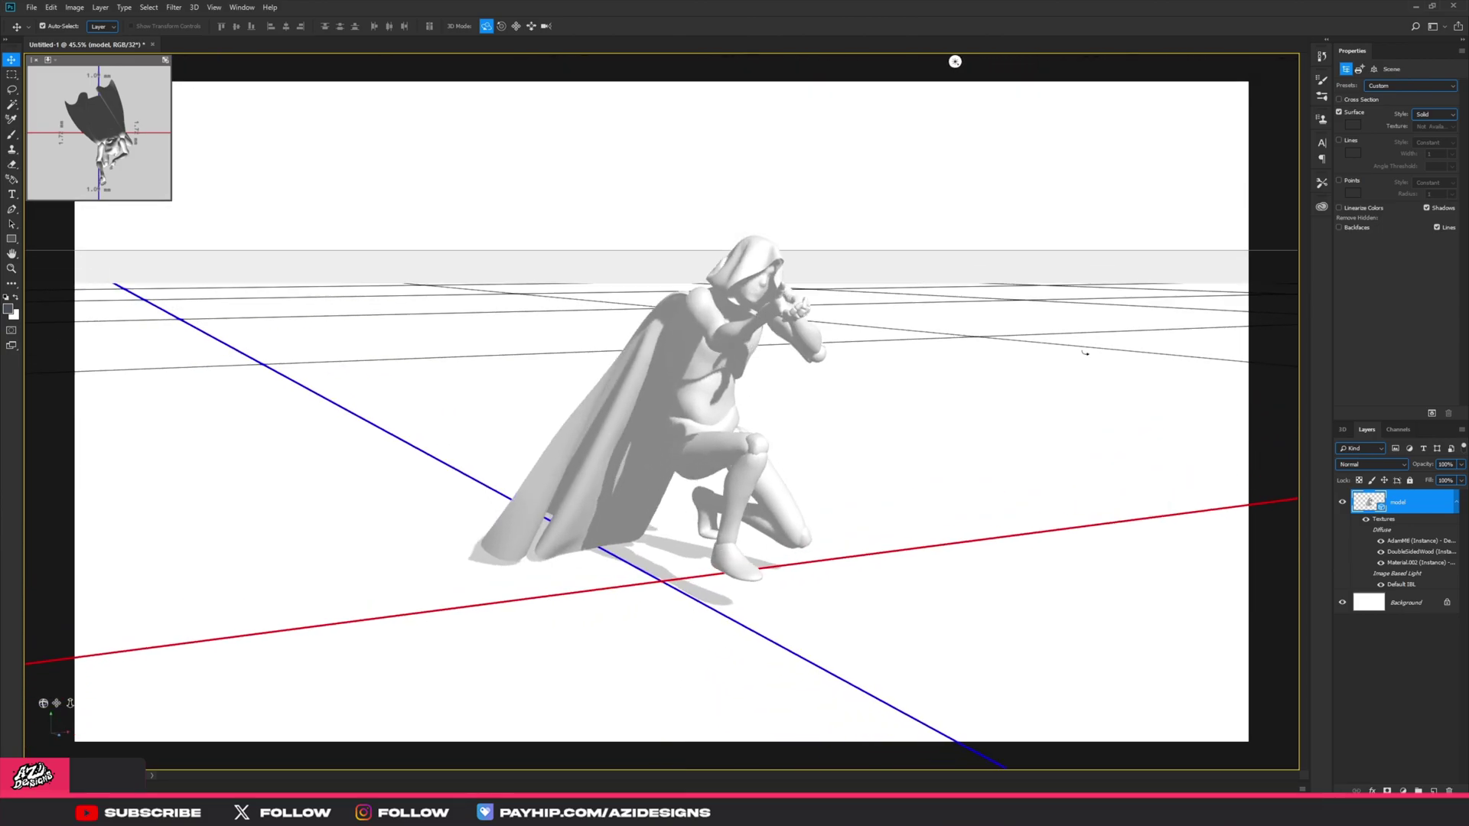
# Open the 3D scene's render settings beside the figure and toggle its surface display off and on again.
pyautogui.rightClick(862, 334)
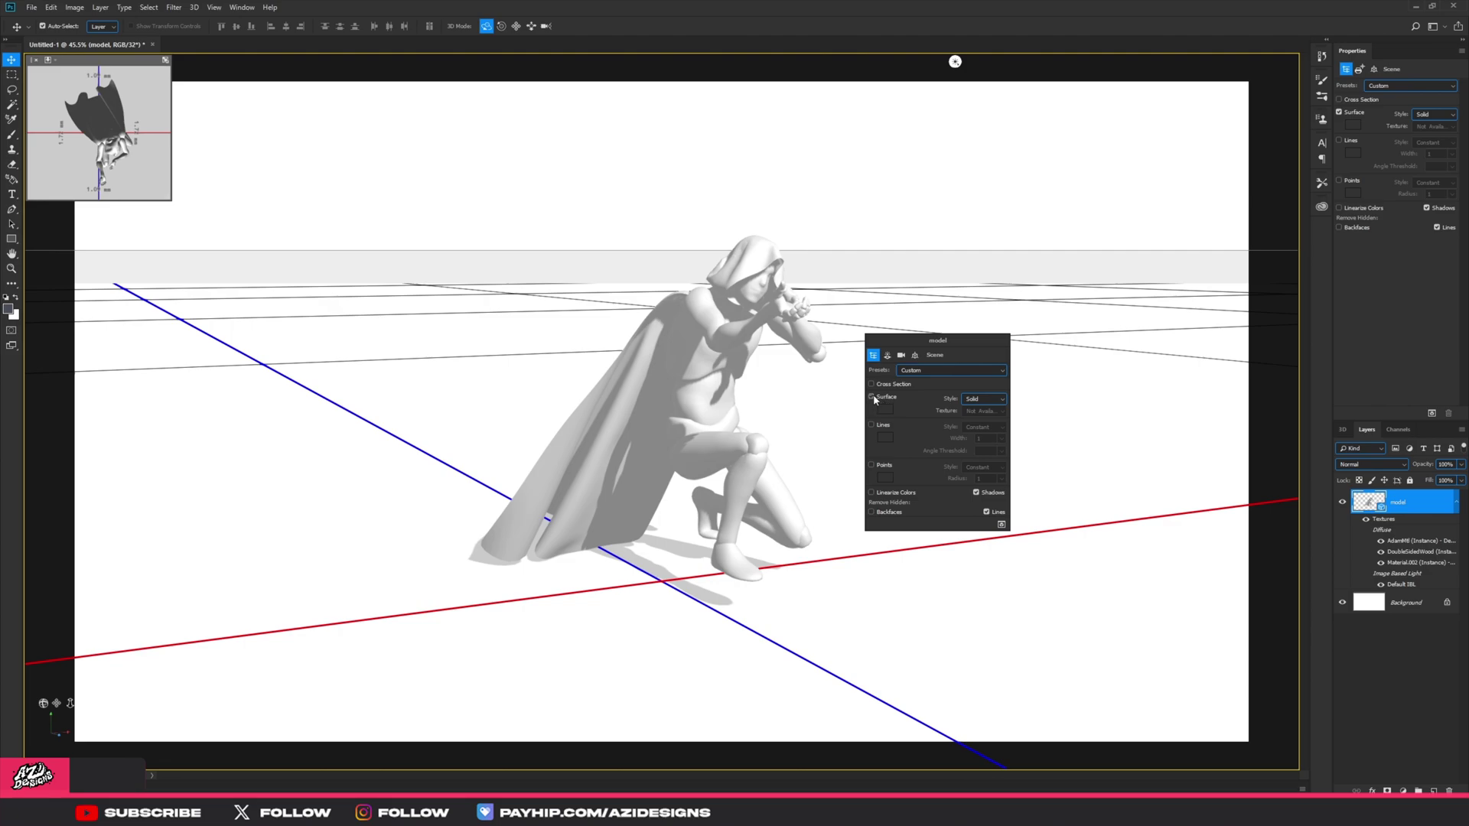
pyautogui.click(872, 397)
pyautogui.click(872, 397)
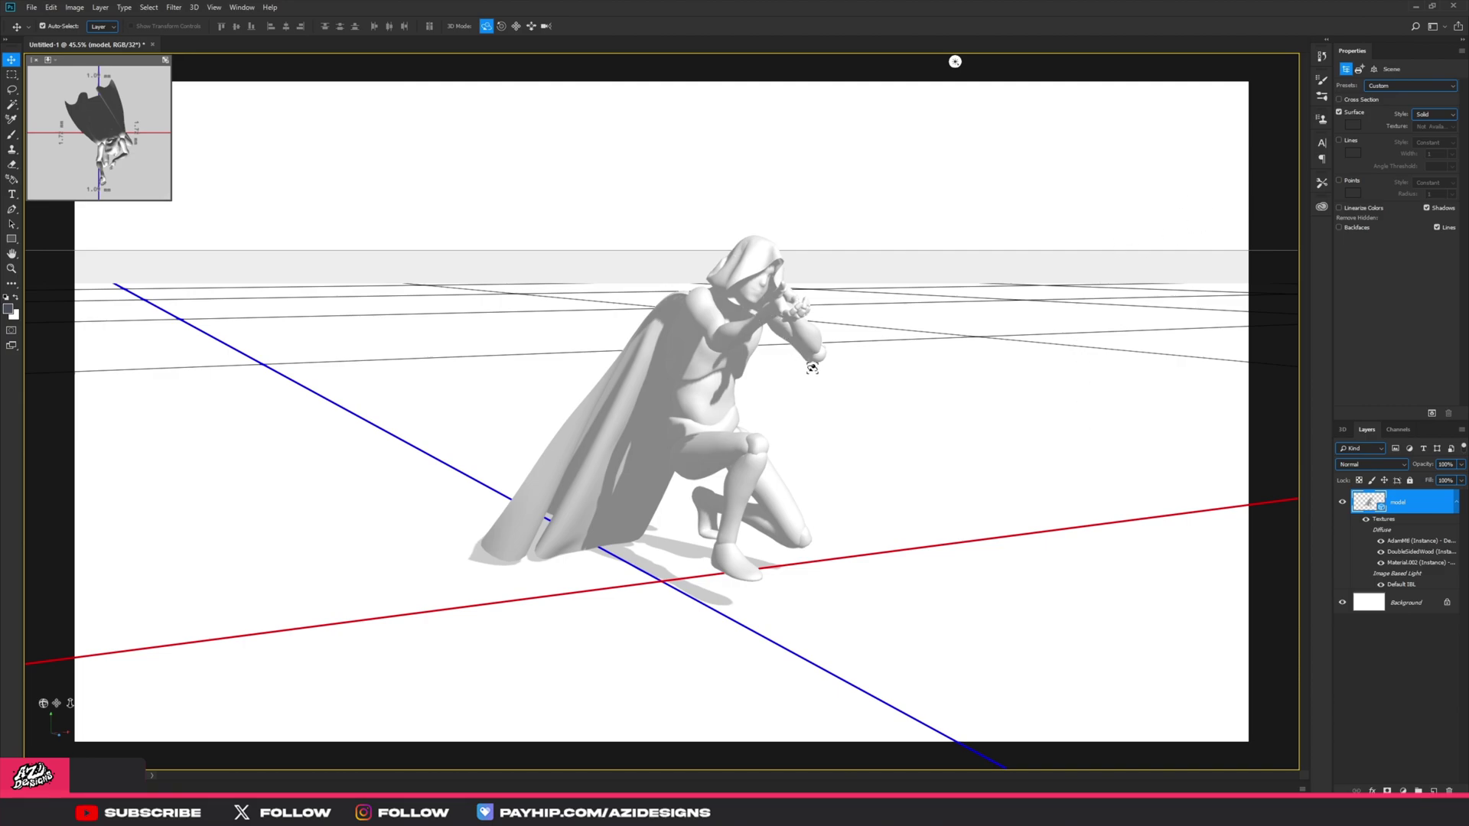
pyautogui.rightClick(826, 359)
pyautogui.click(852, 379)
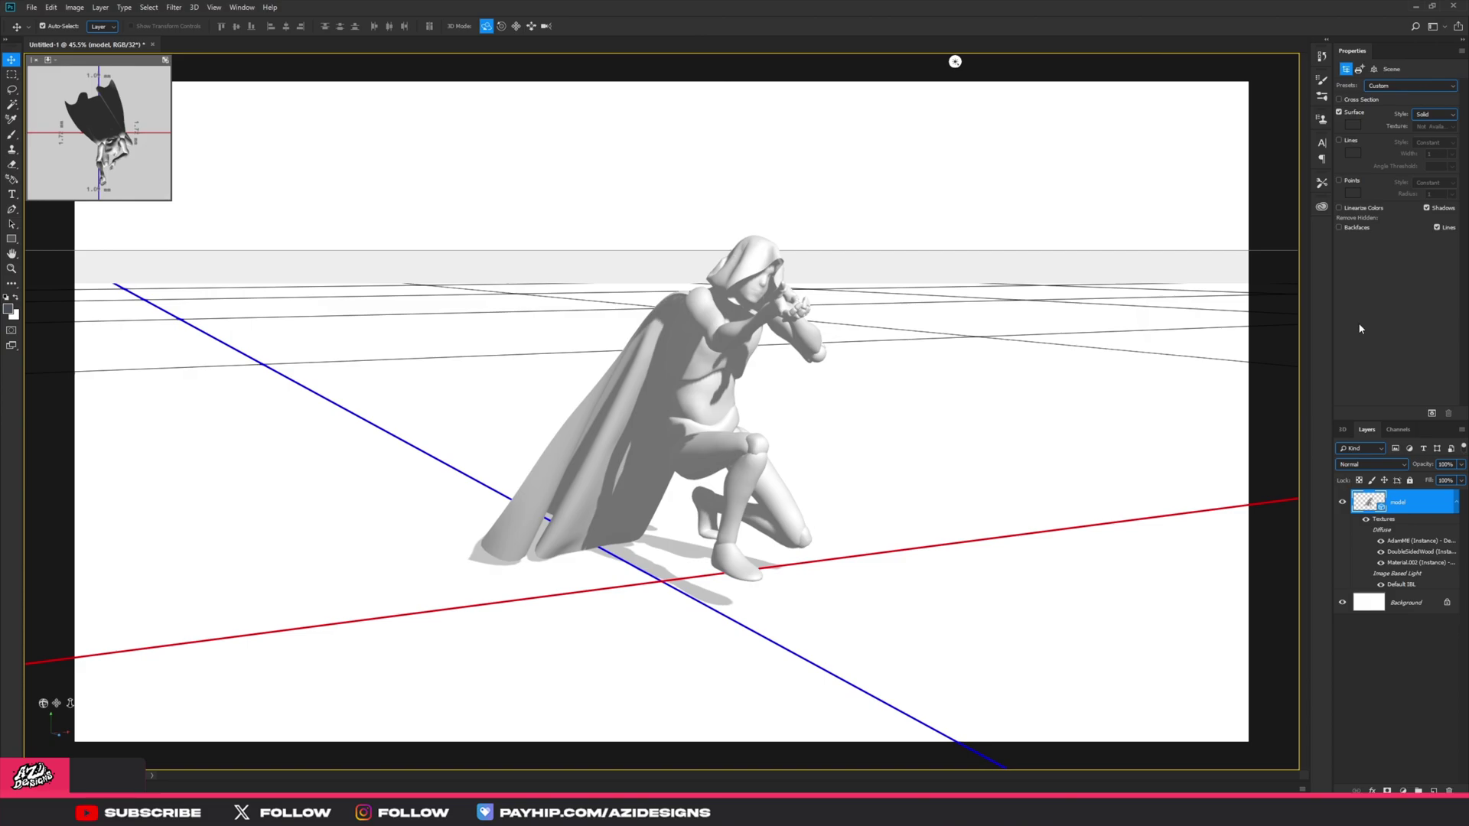
# Orbit the figure slightly further into profile and rasterize the 3D model layer.
pyautogui.moveTo(918, 285)
pyautogui.mouseDown()
pyautogui.moveTo(948, 289)
pyautogui.moveTo(931, 288)
pyautogui.mouseUp()
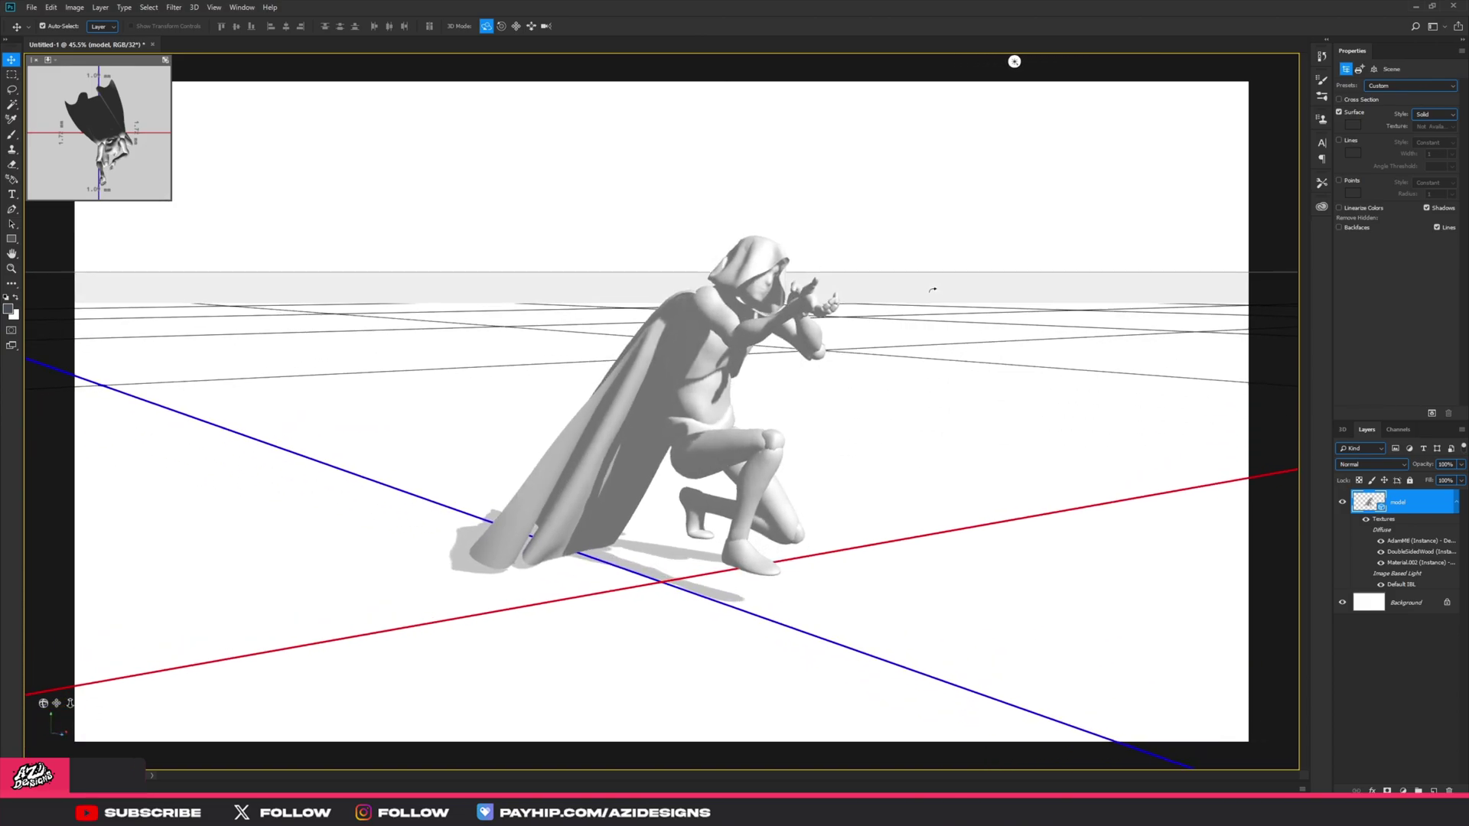
pyautogui.rightClick(1409, 507)
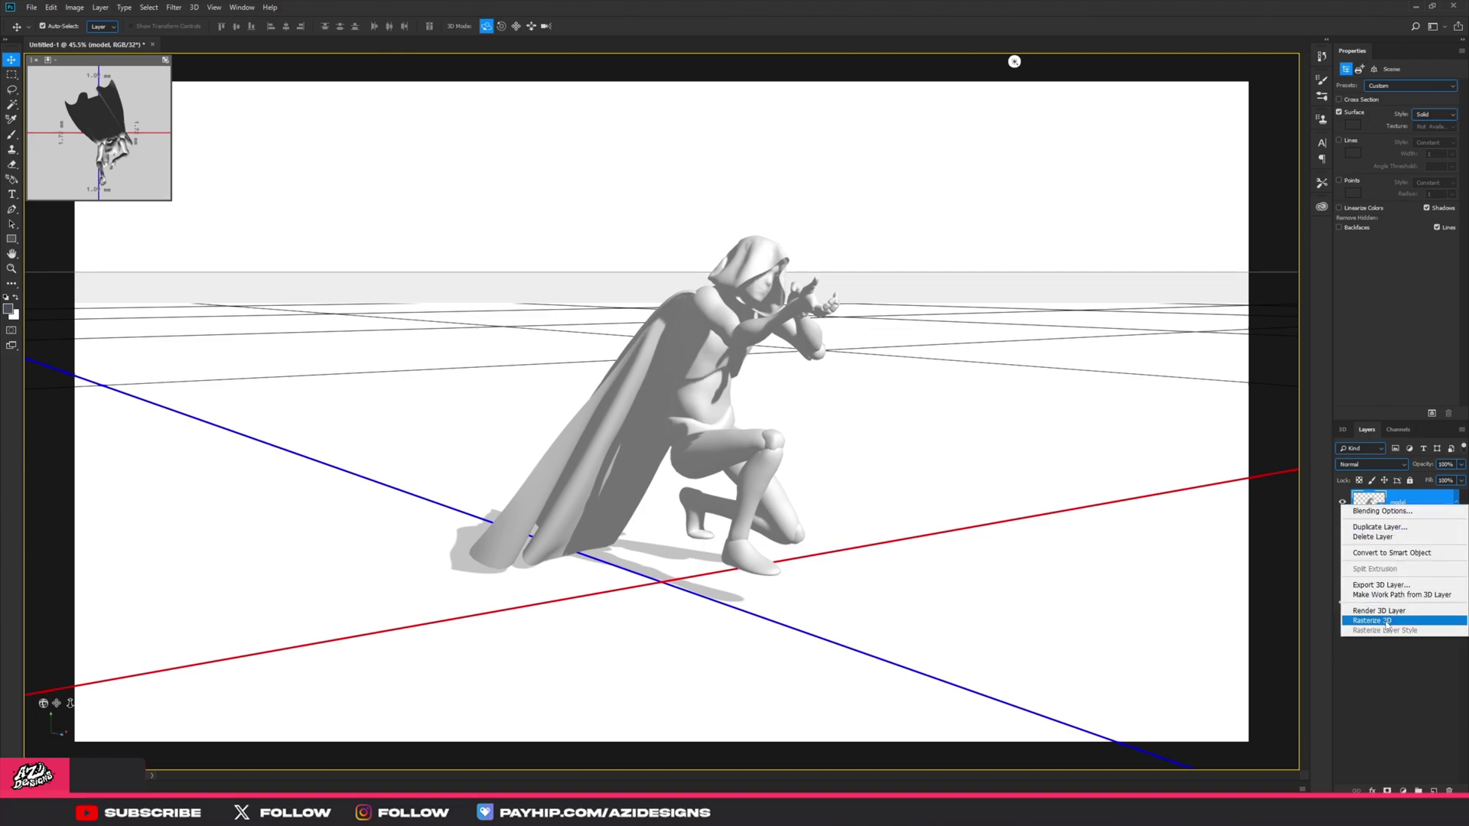
pyautogui.click(1386, 620)
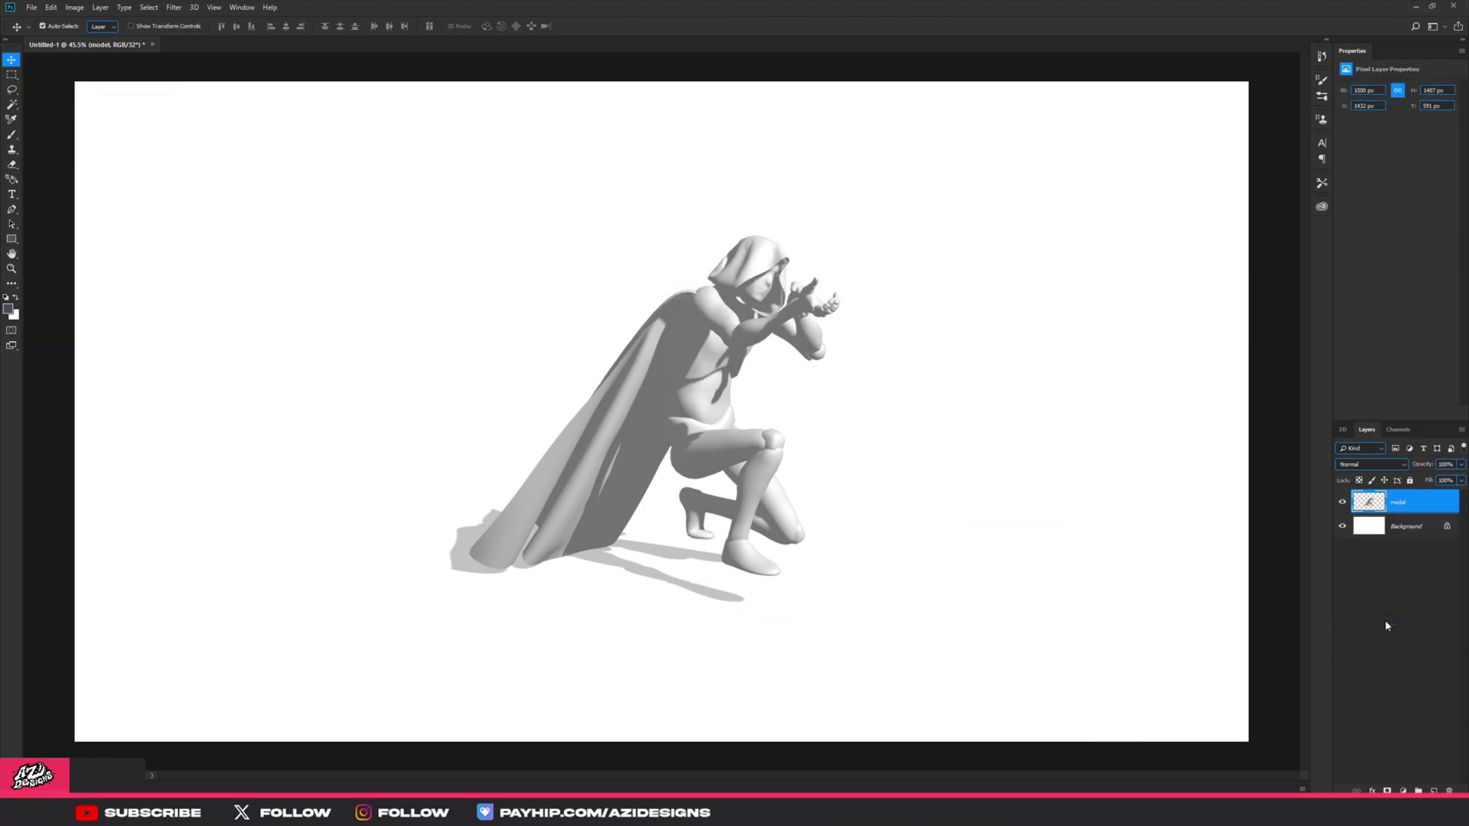
# Move the rasterized figure to the left half of the canvas and add an empty layer above it for painting with the Brush tool.
pyautogui.click(722, 307)
pyautogui.moveTo(721, 307); pyautogui.dragTo(513, 300)
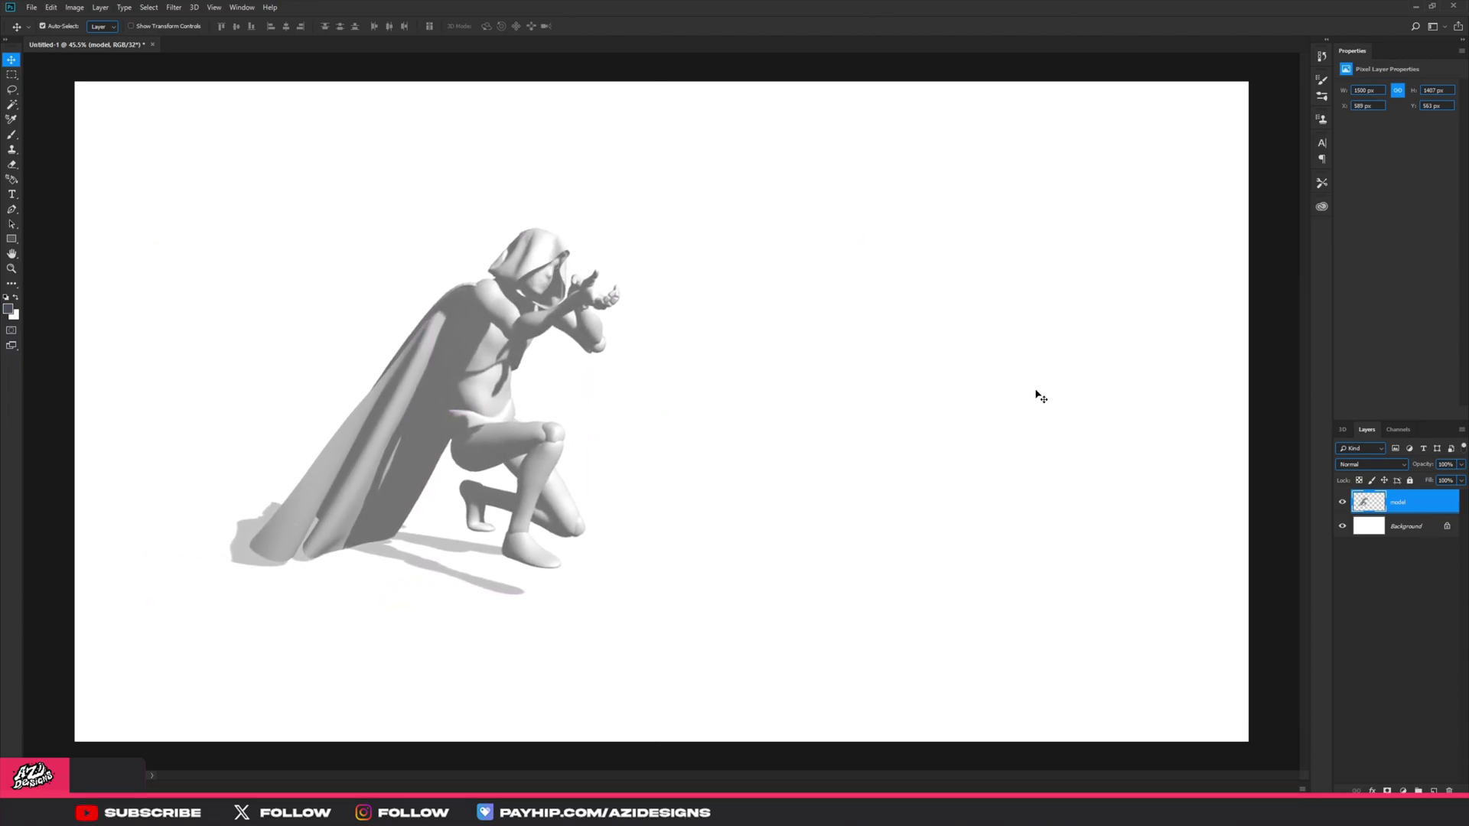
pyautogui.hotkey('ctrl', 'shift', 'alt', 'n')
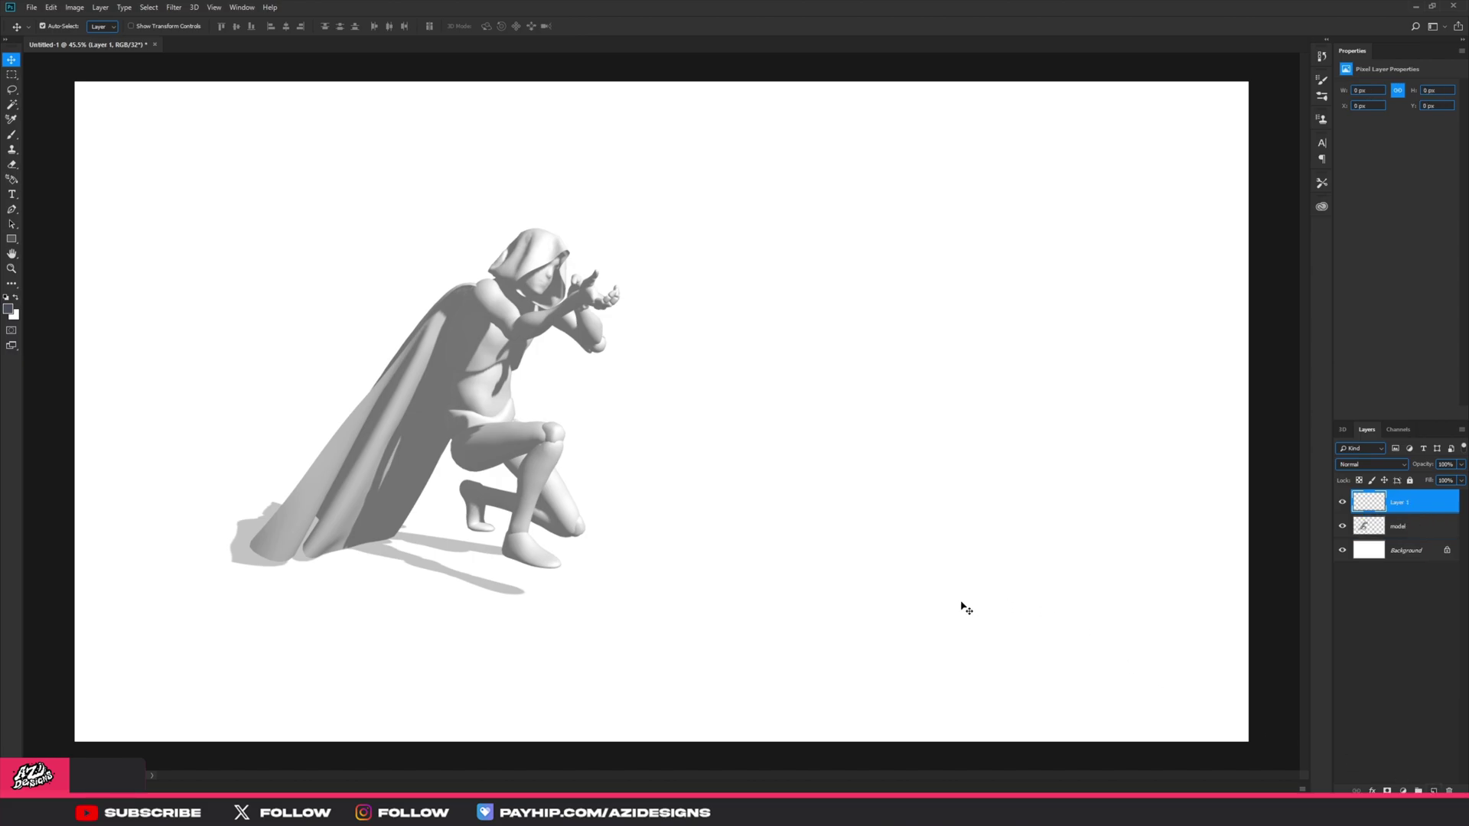
pyautogui.press('b')
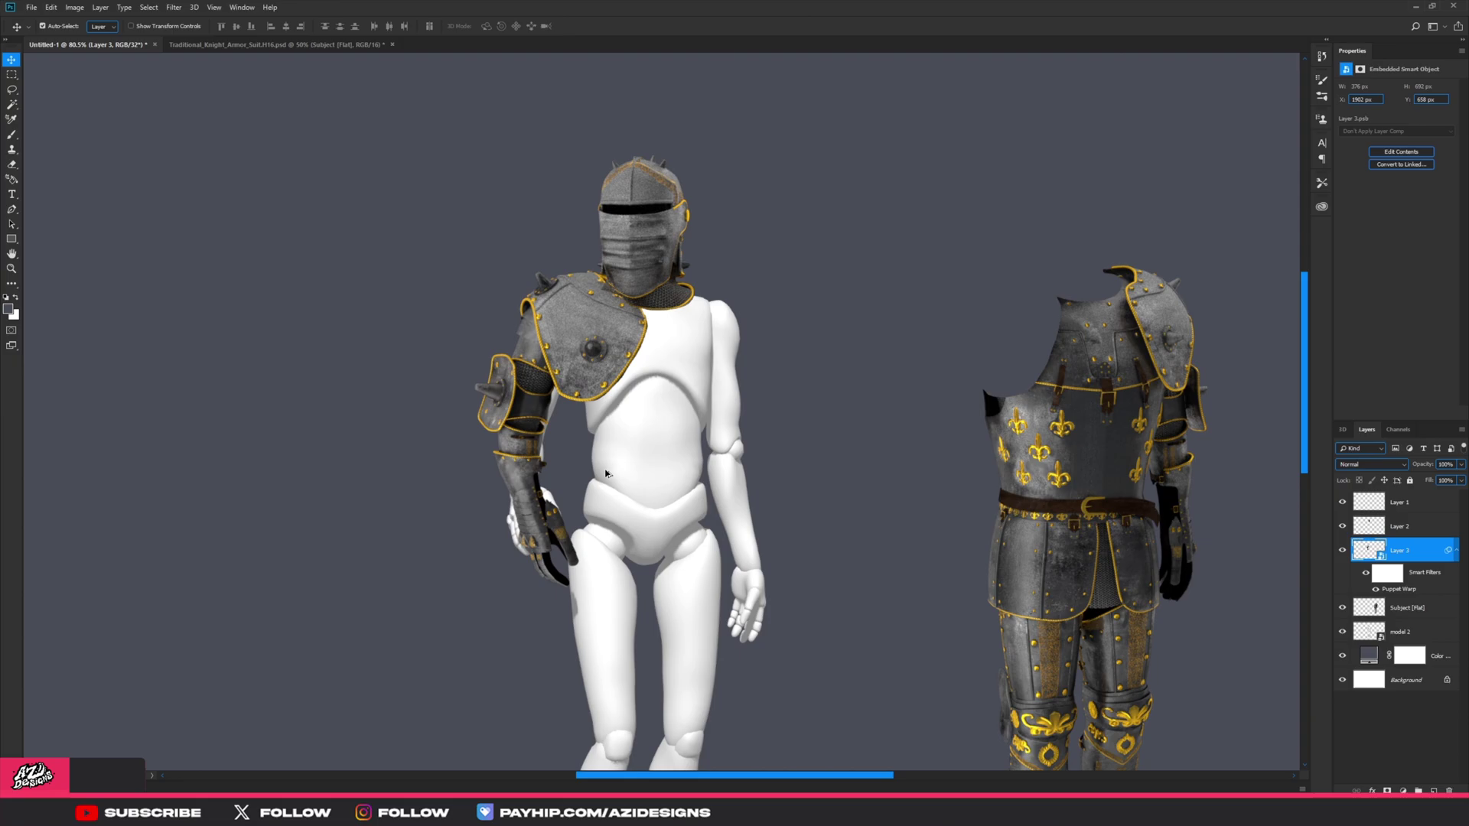
# Rasterize the puppet-warped smart object Layer 3 that holds an armour piece.
pyautogui.rightClick(1404, 550)
pyautogui.click(1368, 267)
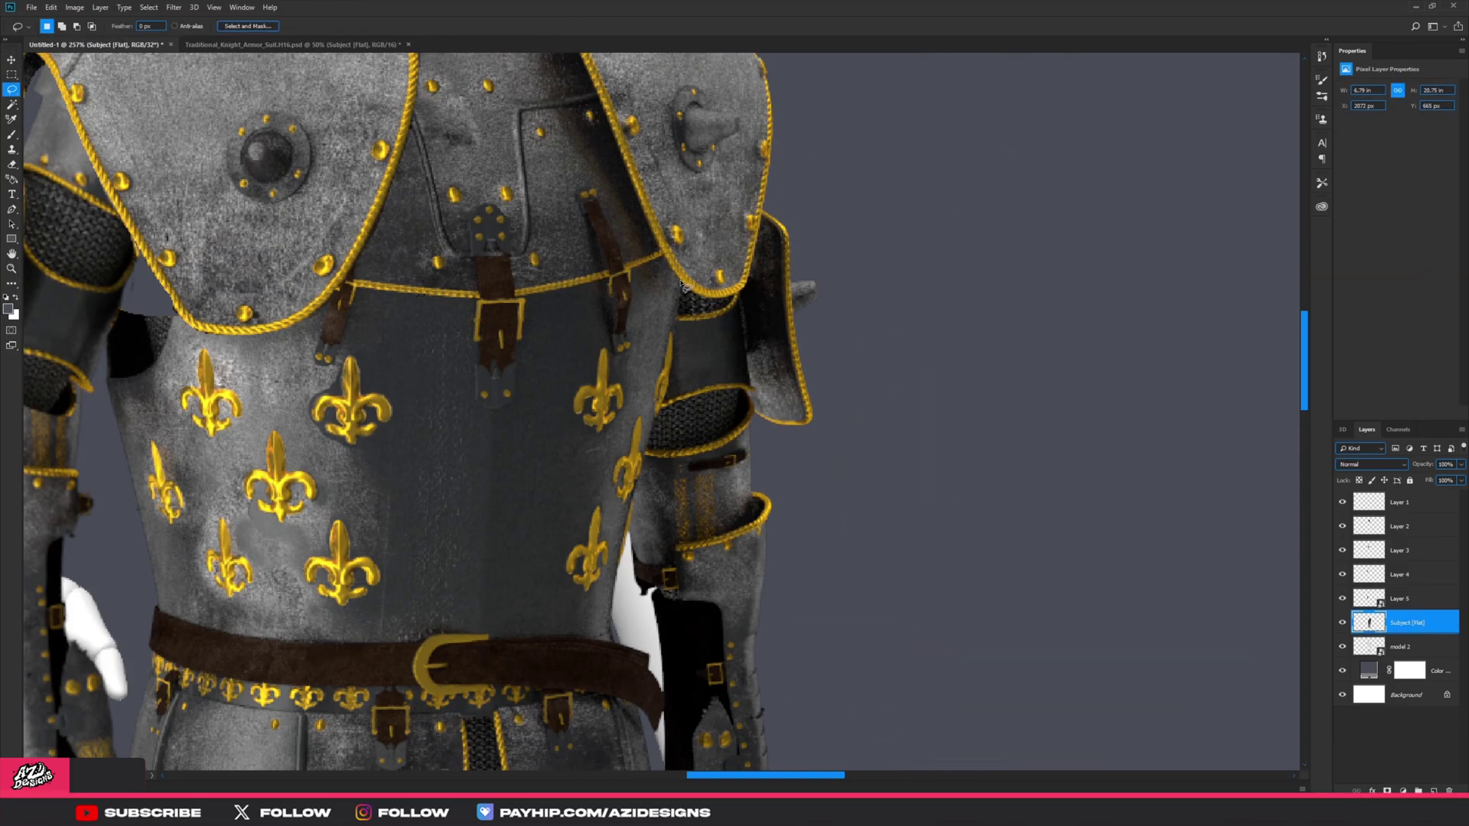
# Outline the knight's left arm armour, from below the shoulder plate to the hand, with the Lasso tool on the Subject [Flat] layer.
pyautogui.moveTo(683, 286)
pyautogui.keyDown('shift'); pyautogui.mouseDown()
pyautogui.moveTo(834, 689)
pyautogui.moveTo(788, 205)
pyautogui.mouseUp(); pyautogui.keyUp('shift')
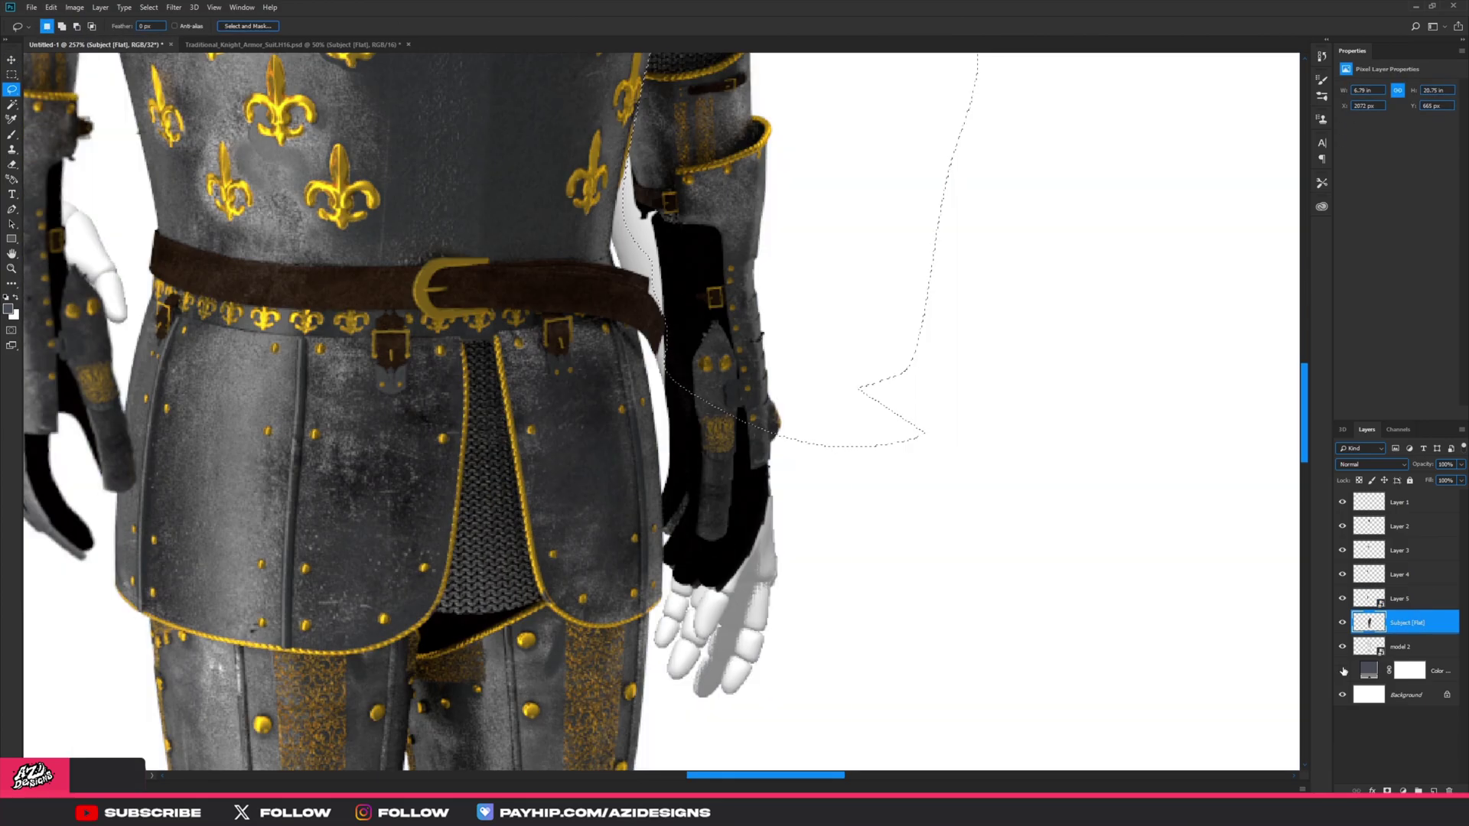
pyautogui.keyDown('shift'); pyautogui.moveTo(660, 344); pyautogui.dragTo(815, 662); pyautogui.keyUp('shift')
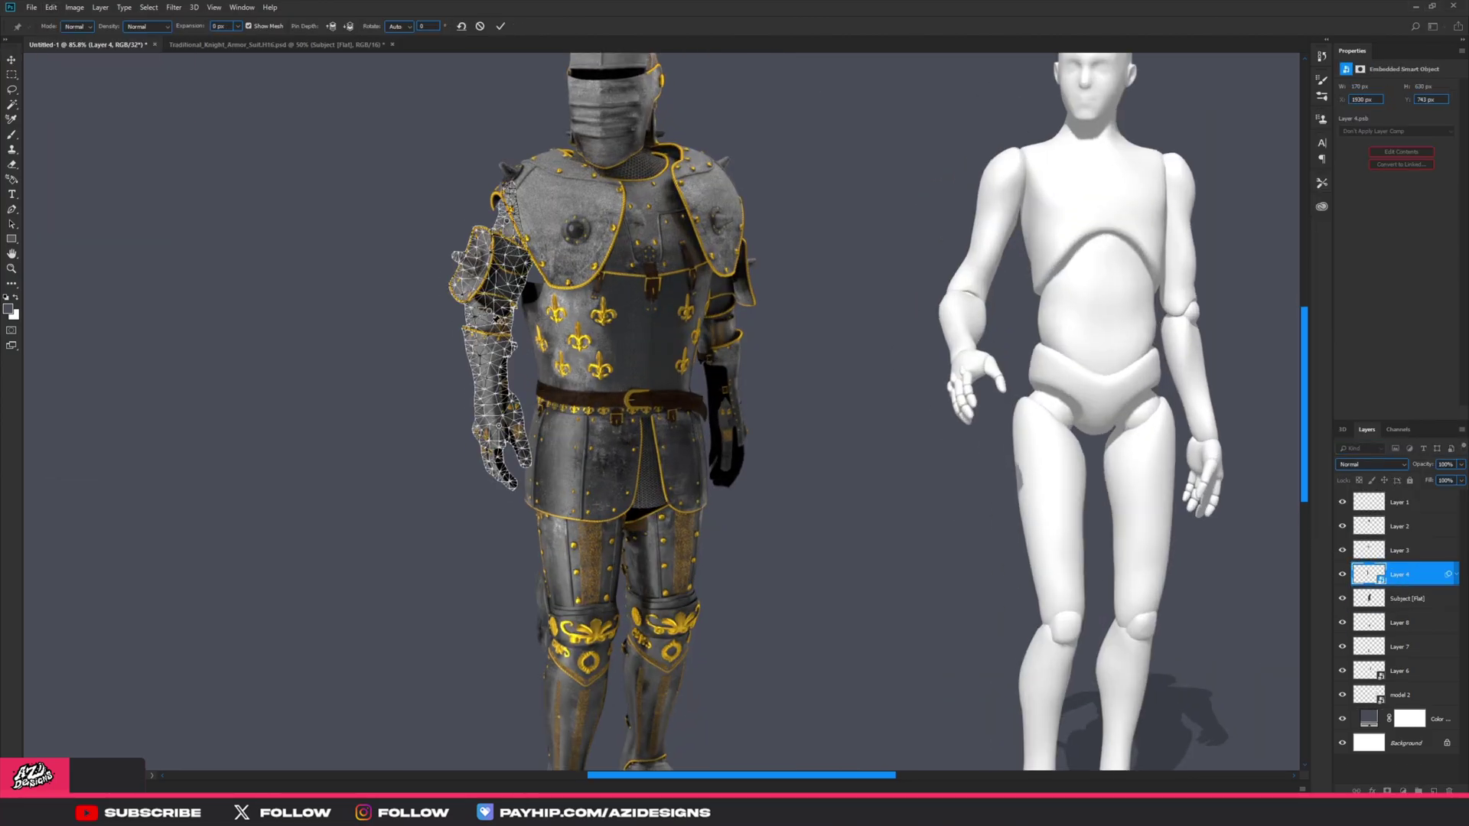
# Bend the hand of the right arm armour on Layer 4 slightly inward with Puppet Warp and apply the warp.
pyautogui.moveTo(505, 459); pyautogui.dragTo(528, 465)
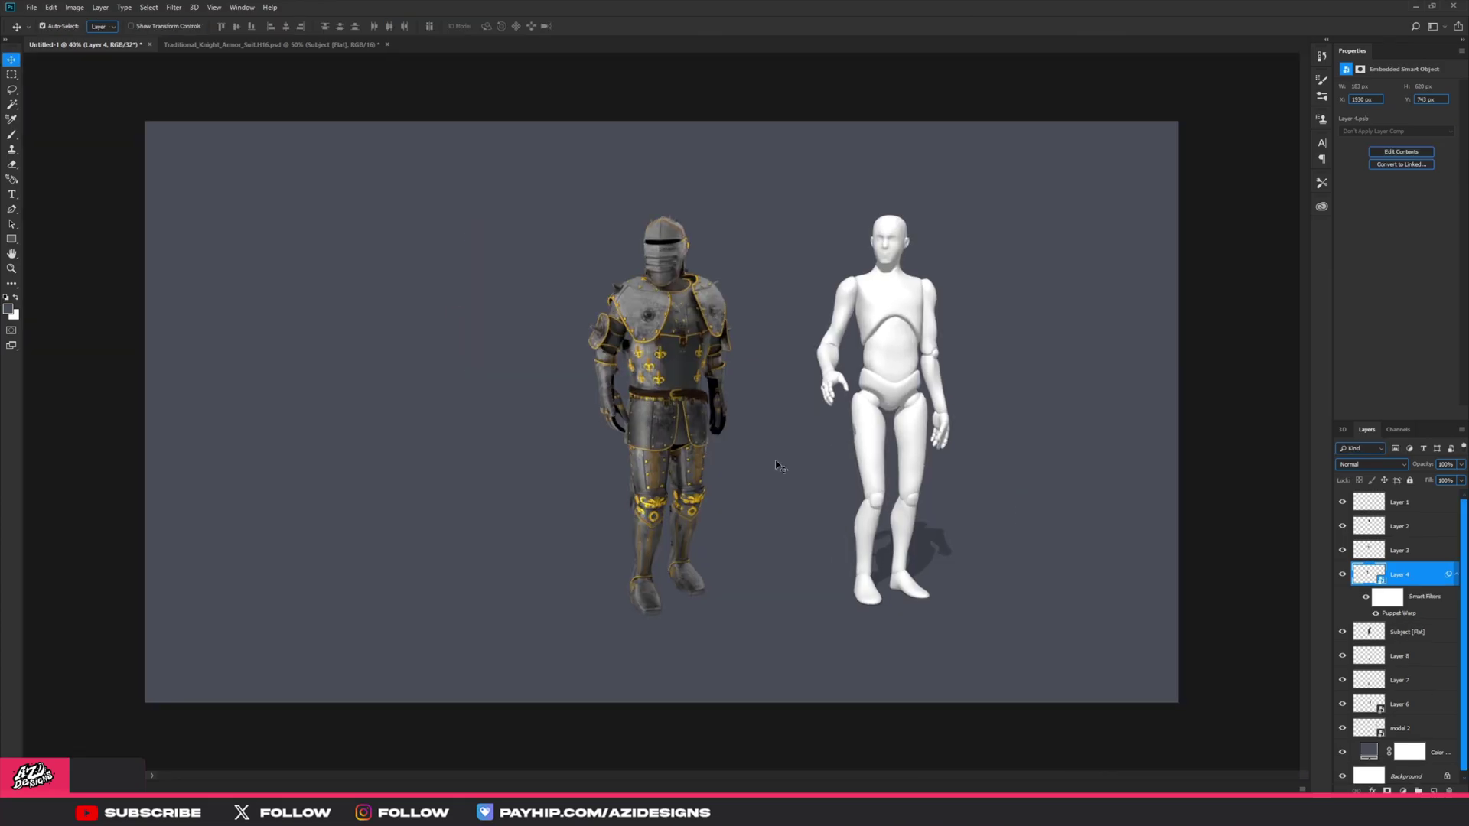